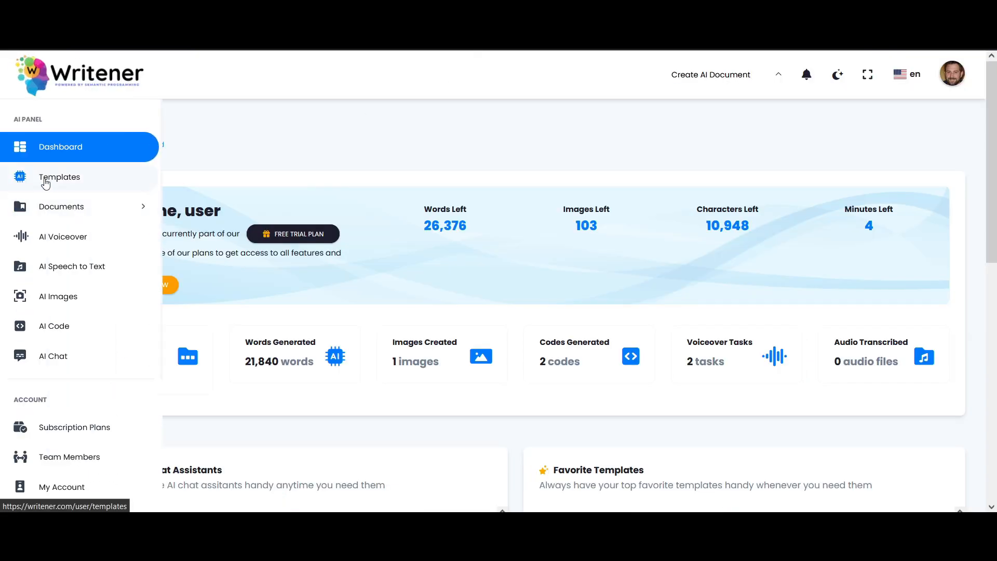
Open the templates library and go to the Non-Fiction Book Builder section.
left_click(45, 178)
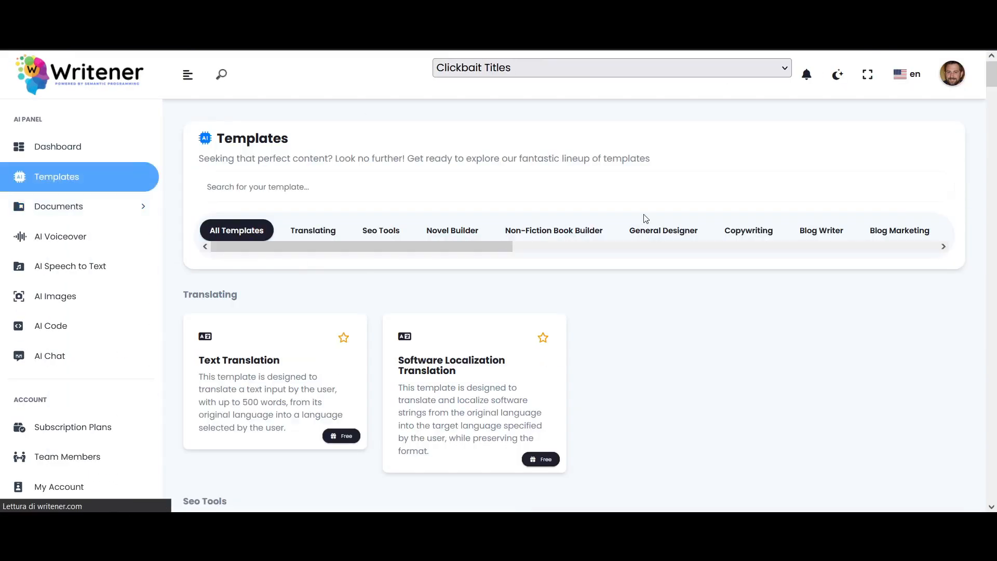
left_click_drag(992, 75, 991, 173)
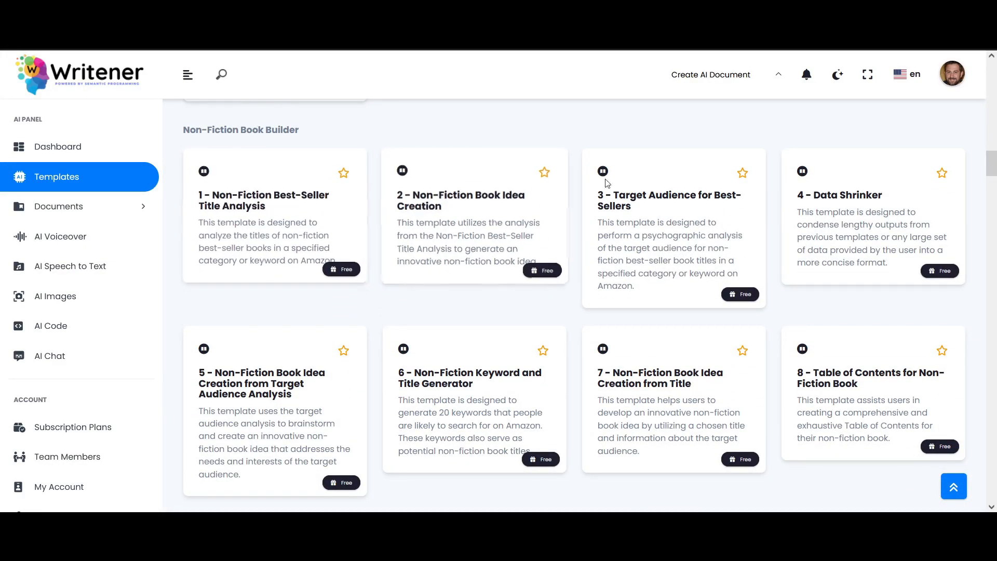
mouse_move(992, 173)
left_mouse_down()
mouse_move(992, 192)
mouse_move(992, 173)
left_mouse_up()
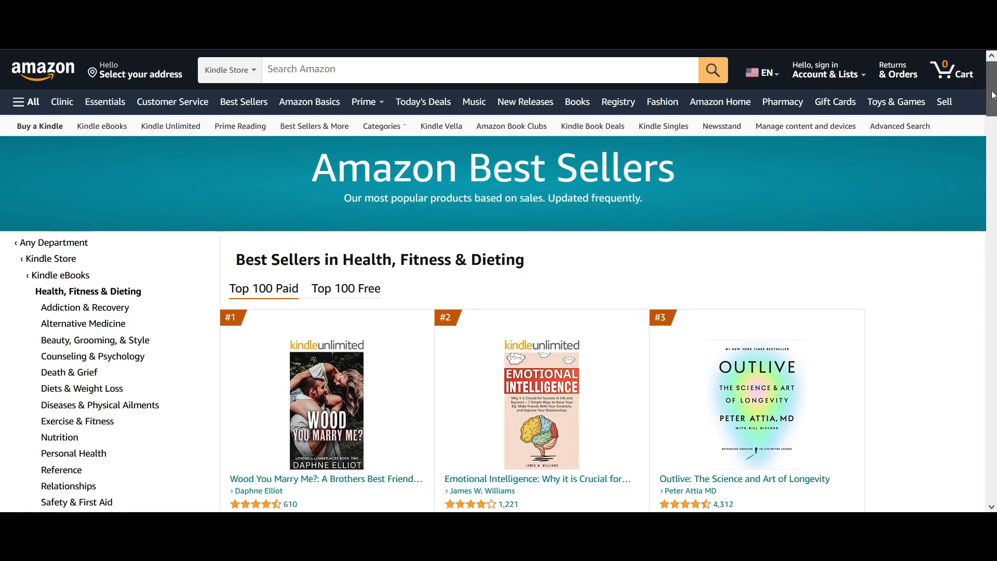
Review Amazon's Health, Fitness & Dieting best sellers and copy the collected book titles and descriptions from the Word document.
mouse_move(993, 95)
left_mouse_down()
mouse_move(994, 148)
mouse_move(995, 92)
left_mouse_up()
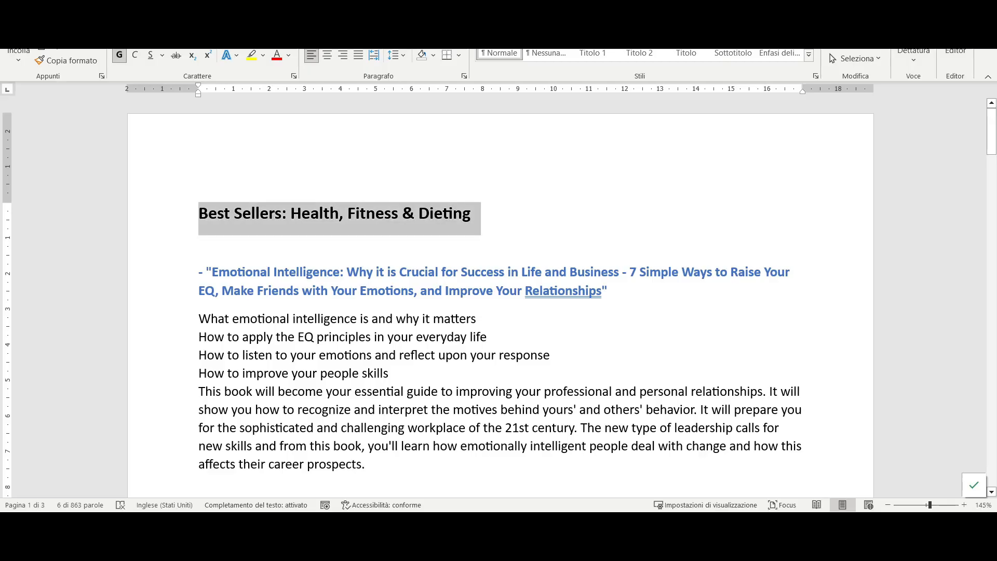
left_click(964, 150)
left_click_drag(992, 135, 993, 270)
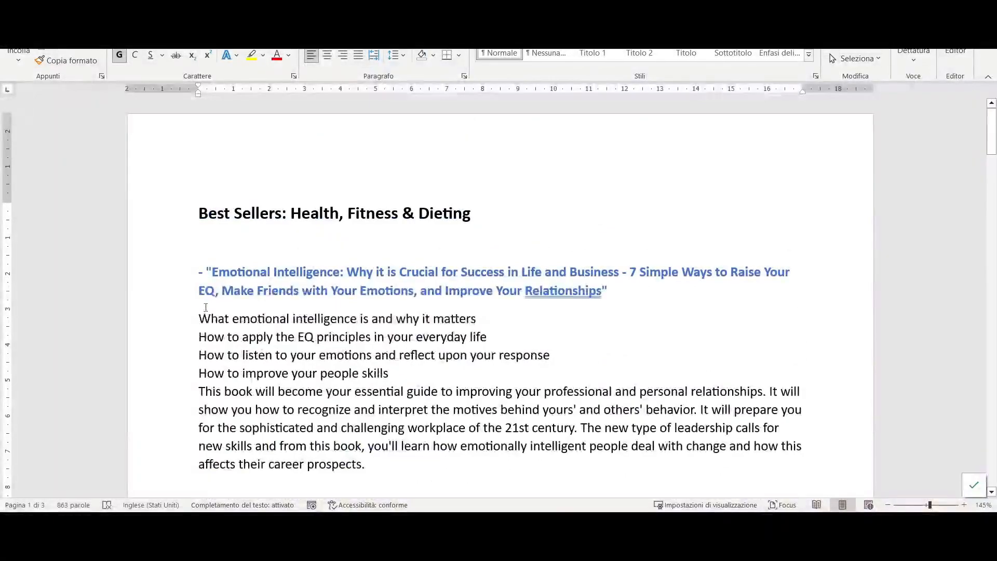
left_click_drag(196, 266, 365, 324)
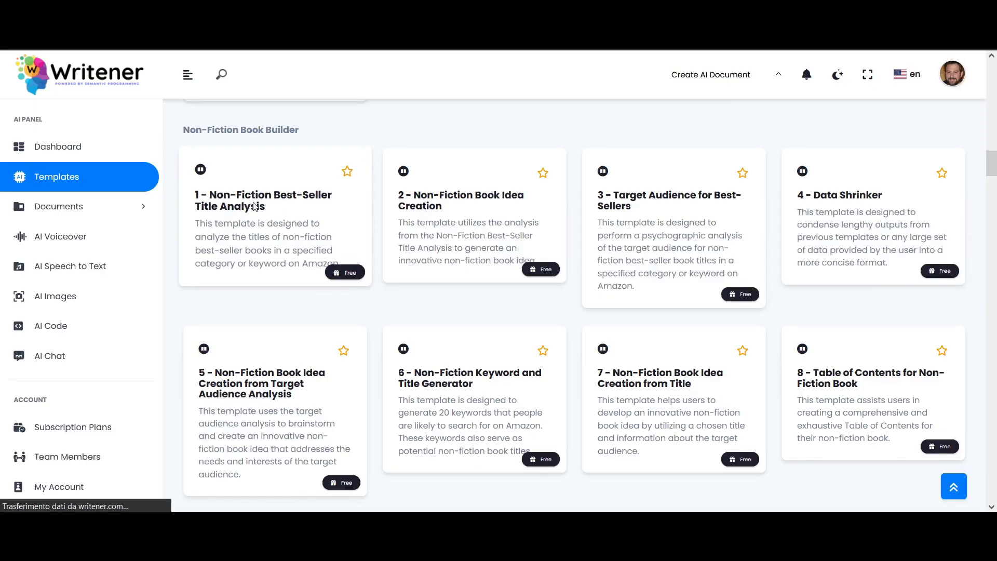
Generate a Non-Fiction Best-Seller Title Analysis from the copied titles and descriptions, with "Best Sellers: Health, Fitness & Dieting" as the category.
left_click(254, 207)
scroll(276, 227, "down", 1)
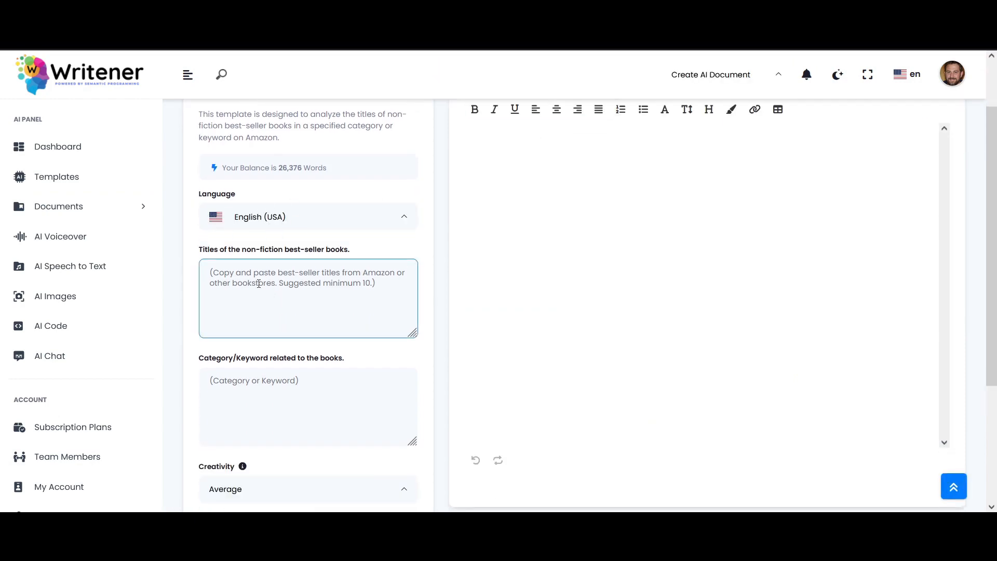
key("ctrl+v")
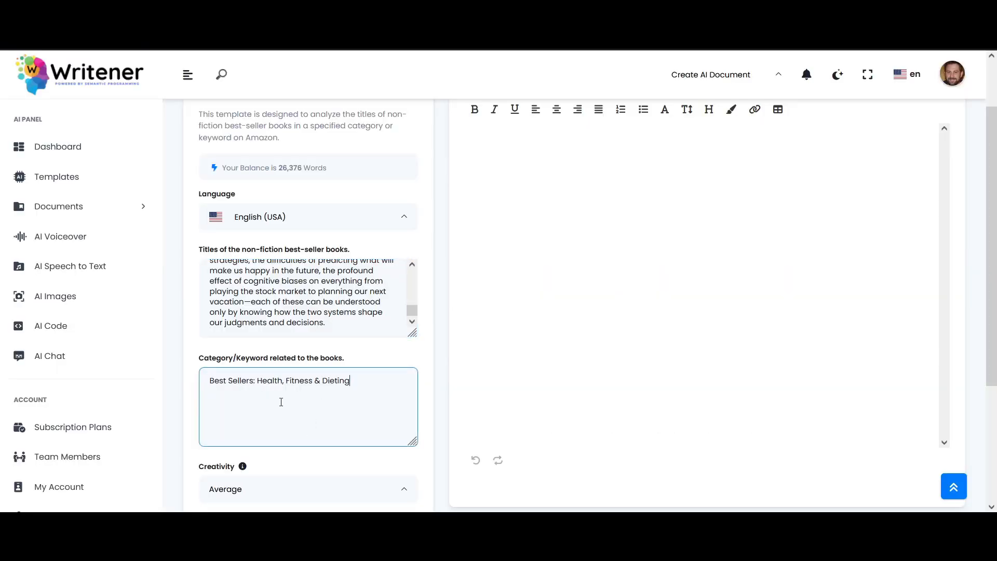
scroll(379, 439, "down", 3)
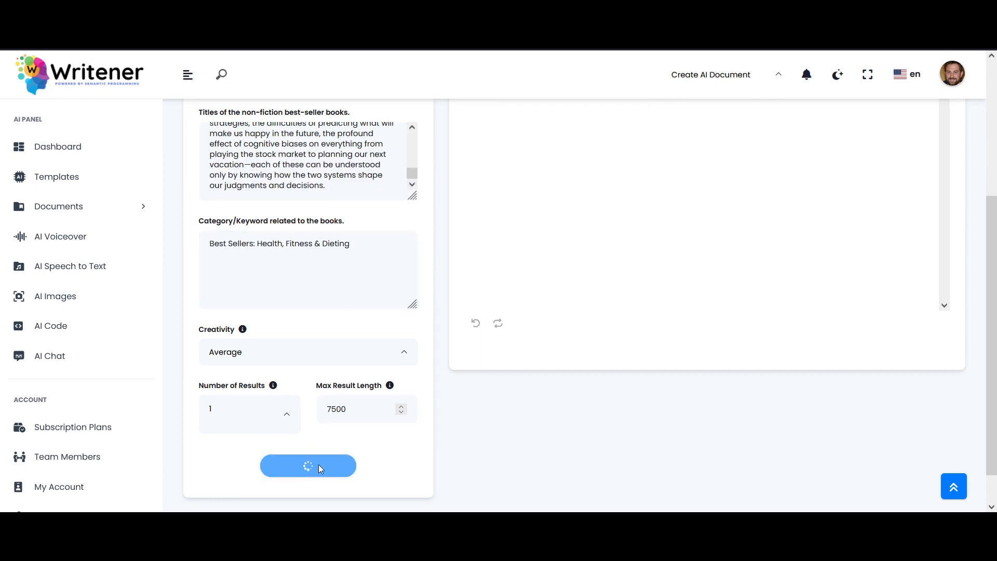
Bold the section headings of the generated report, from "Target audience:" through "Related keywords:".
left_click_drag(993, 300, 996, 223)
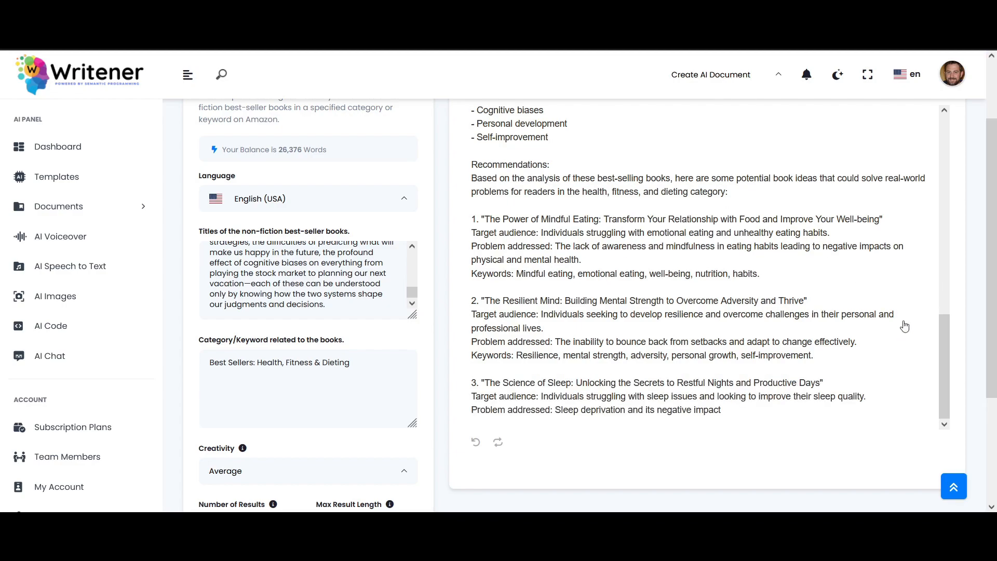
left_click_drag(526, 175, 496, 176)
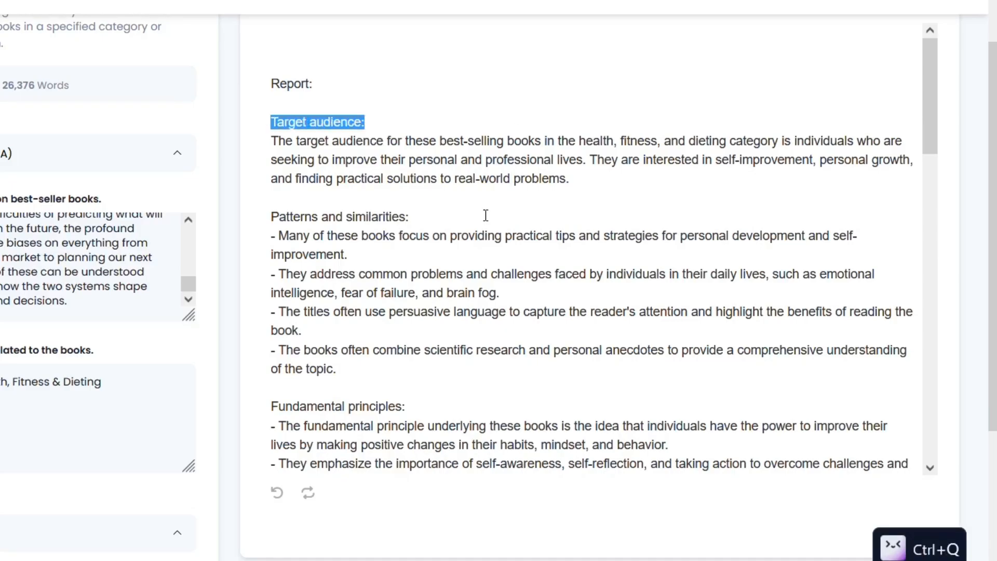
scroll(486, 215, "up", 2)
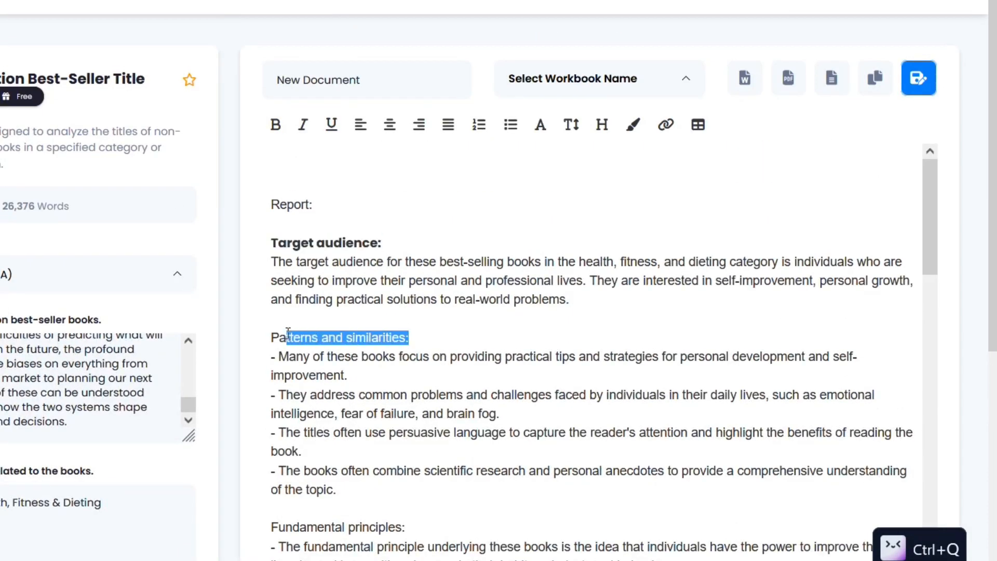
scroll(451, 343, "down", 5)
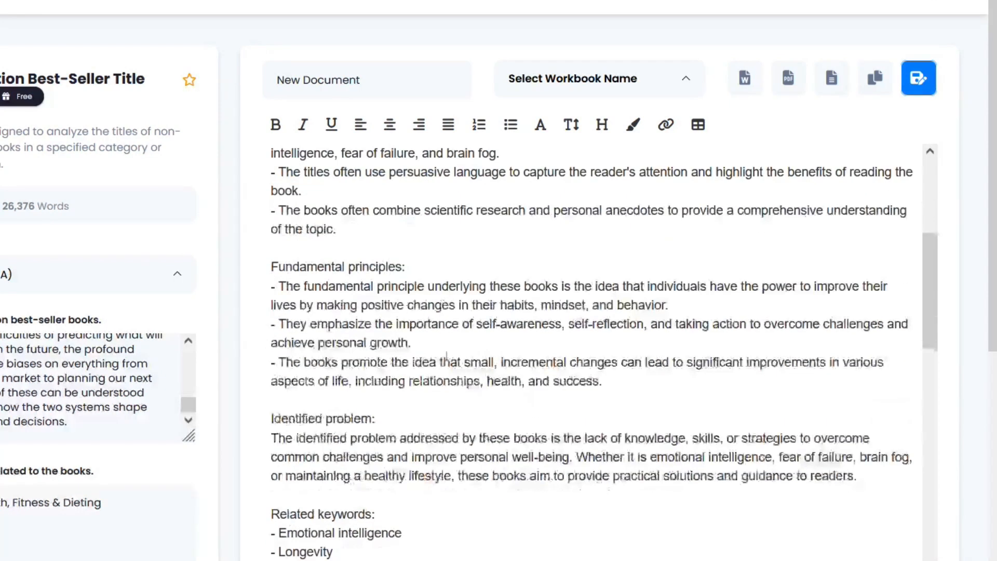
left_click_drag(406, 267, 370, 271)
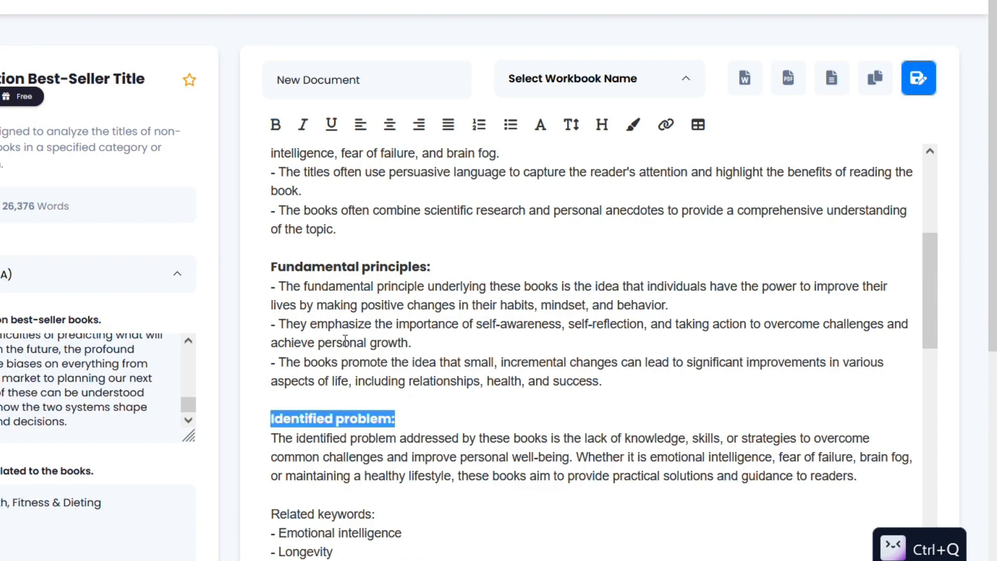
scroll(345, 340, "down", 5)
left_click_drag(384, 253, 263, 262)
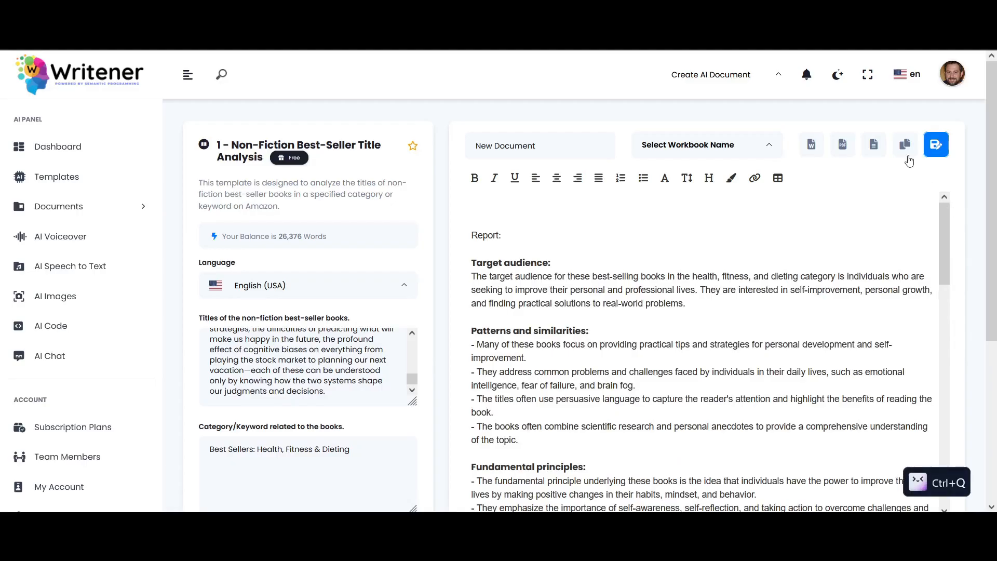
Copy the full report and paste it at the end of the Word document under the heading "TITLES ANALYSIS:".
left_click(875, 78)
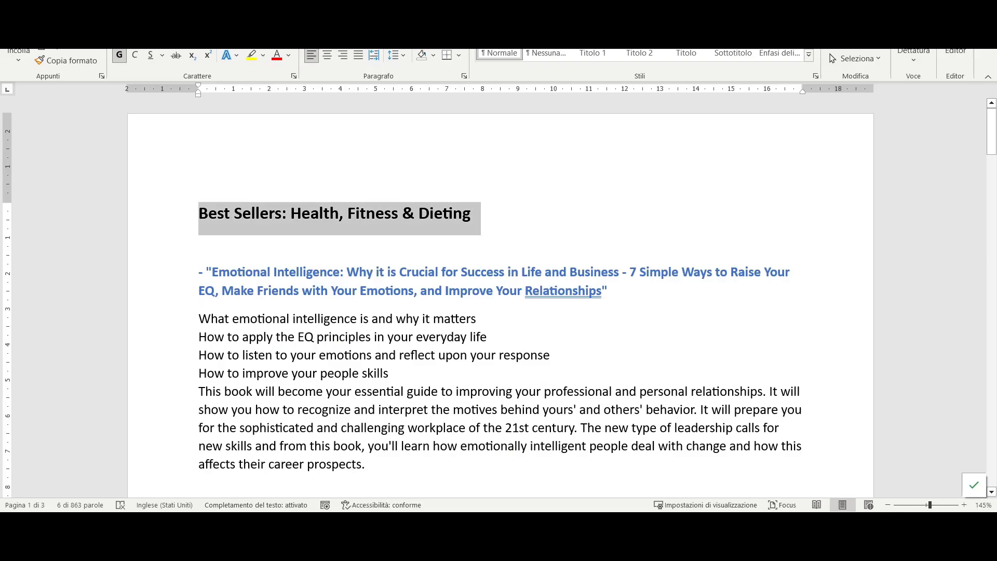
scroll(429, 268, "down", 20)
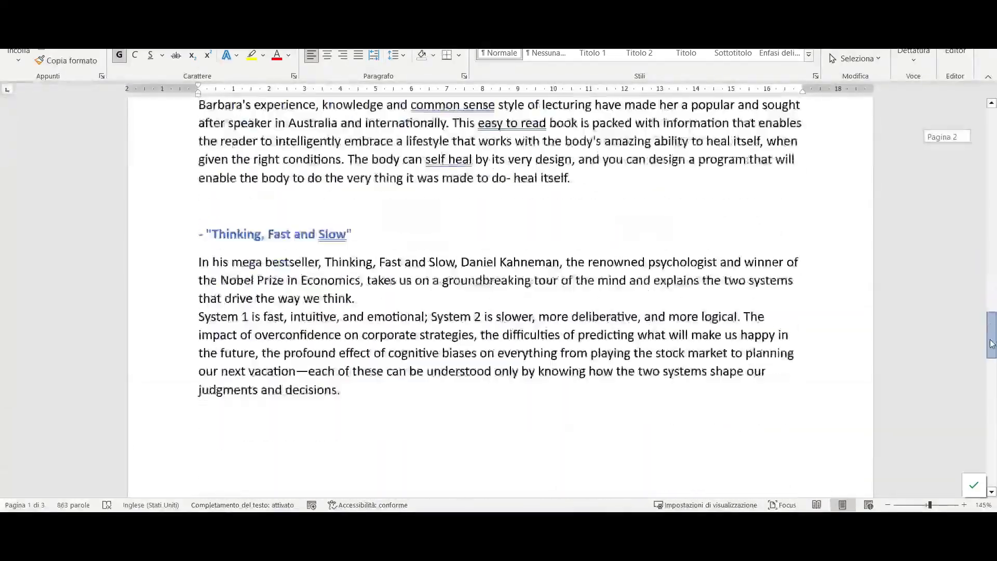
left_click(372, 274)
type("TITLES ANALYSIS:")
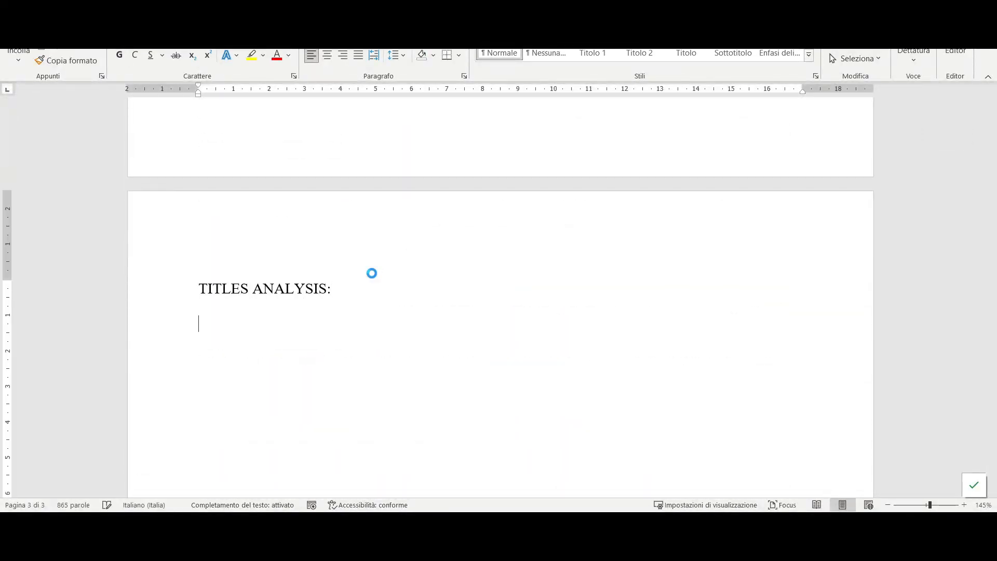
key("ctrl+v")
left_click_drag(989, 467, 988, 415)
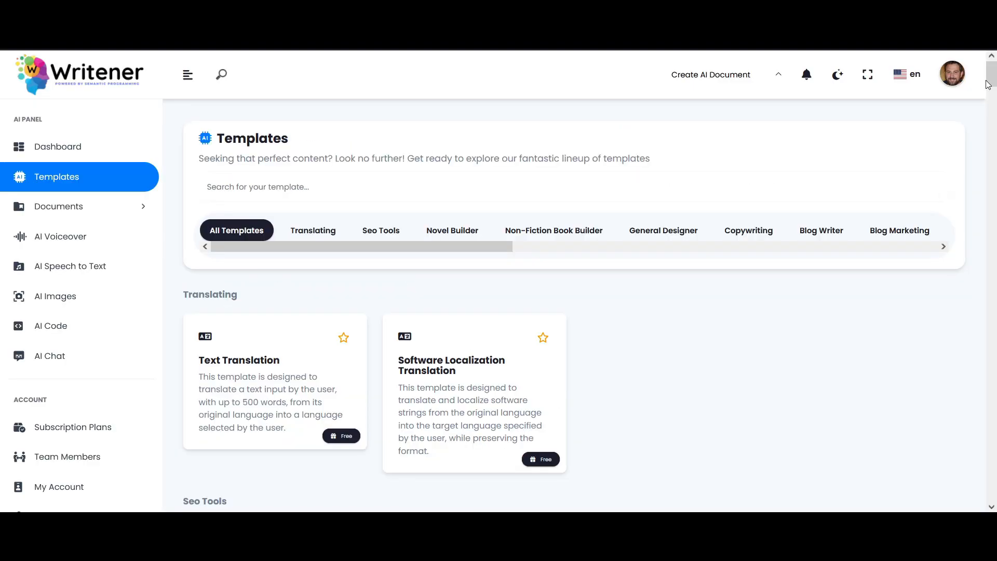
Open the Non-Fiction Book Idea Creation template and generate an idea from the Word document's title analysis, copied through the related keywords.
scroll(922, 178, "down", 20)
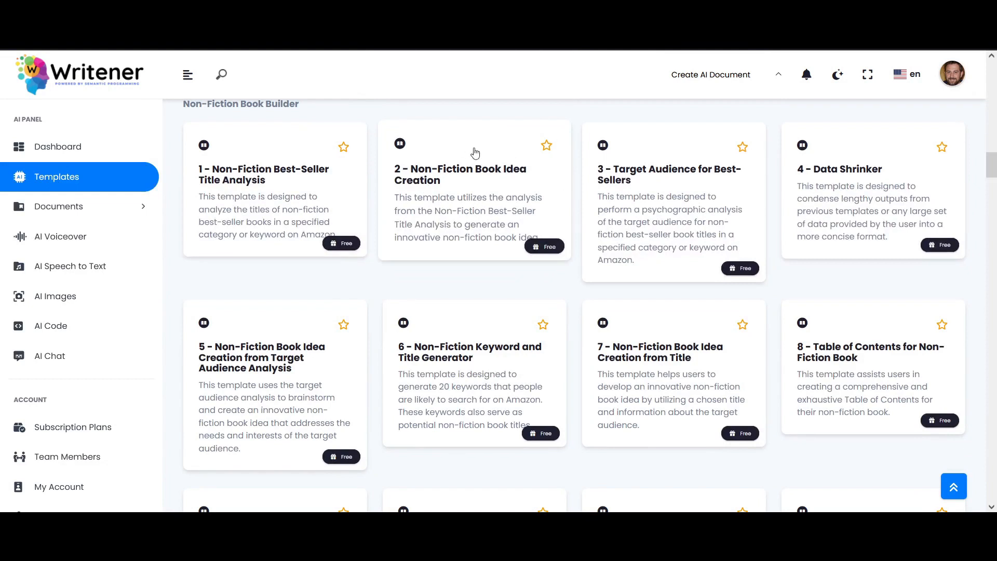
left_click(474, 152)
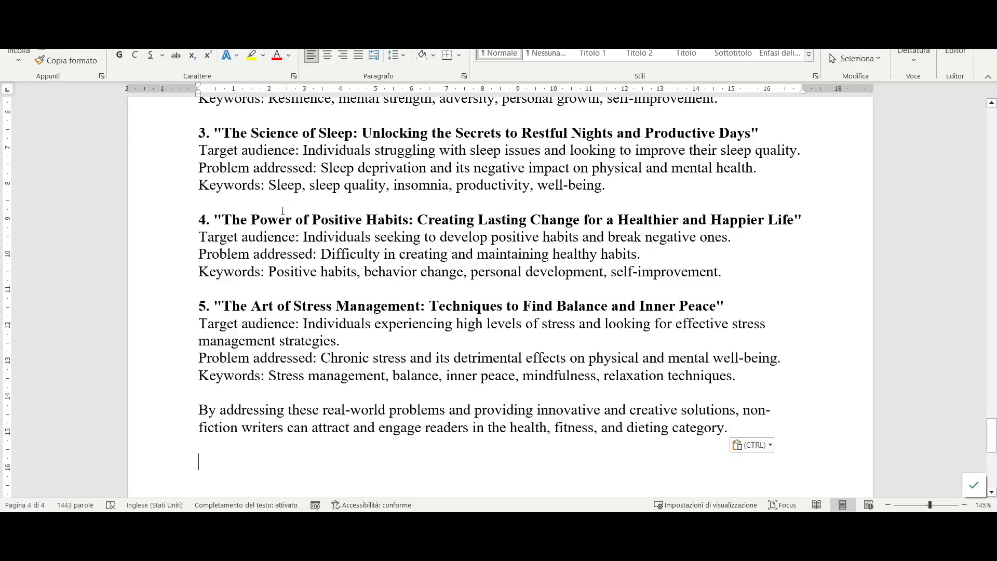
scroll(498, 291, "up", 10)
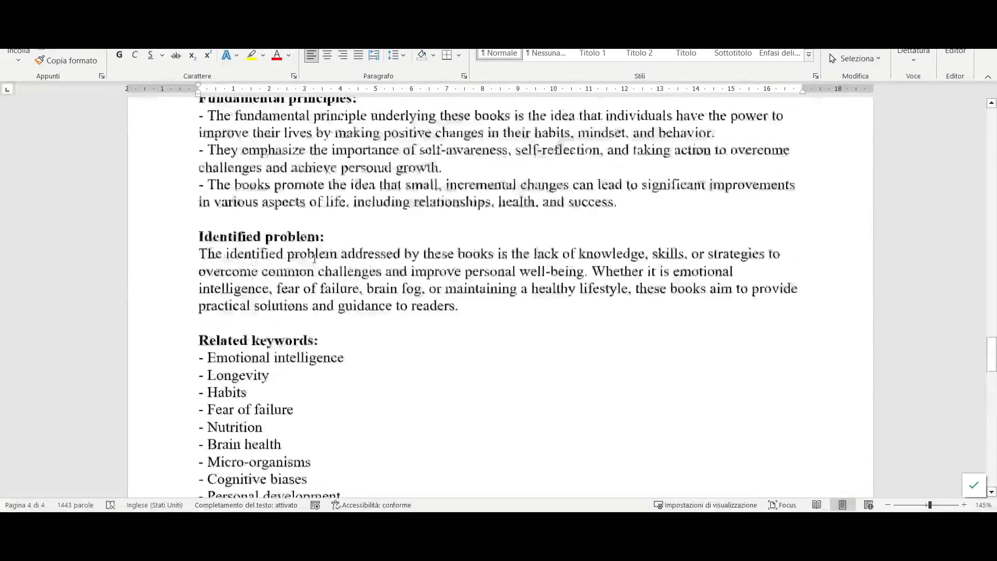
scroll(314, 258, "up", 10)
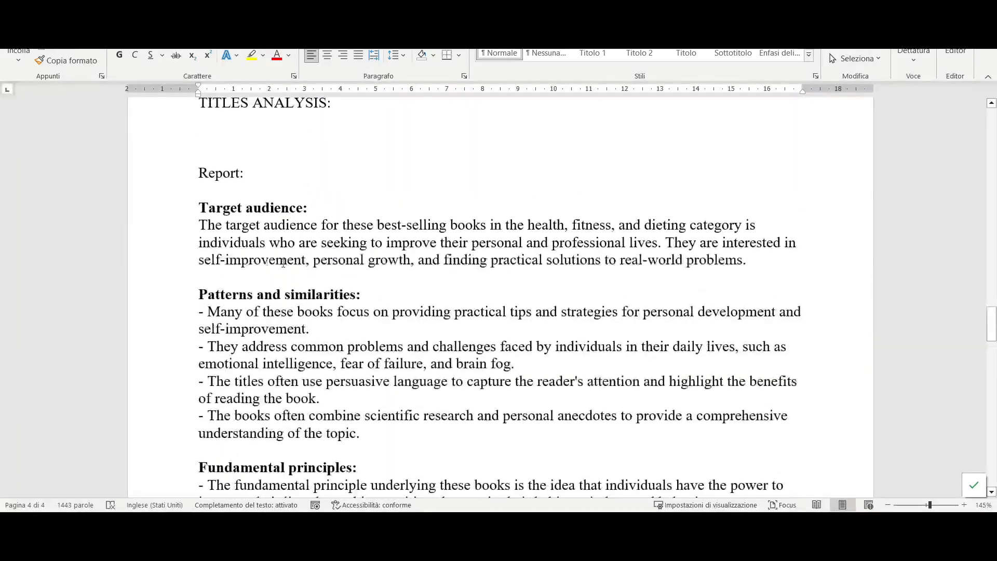
scroll(346, 260, "down", 15)
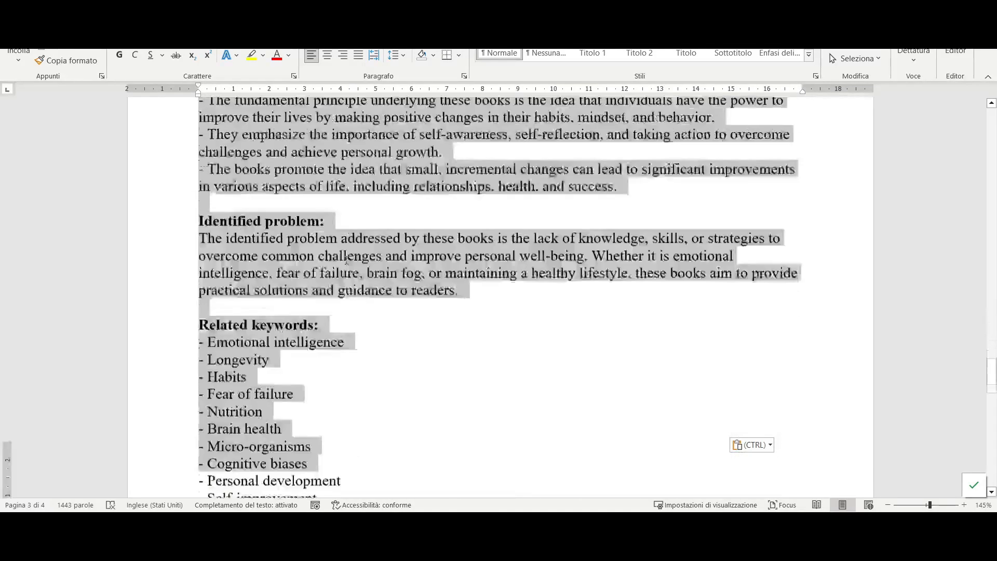
scroll(347, 261, "up", 6)
scroll(347, 261, "up", 2)
left_click_drag(347, 261, 349, 303)
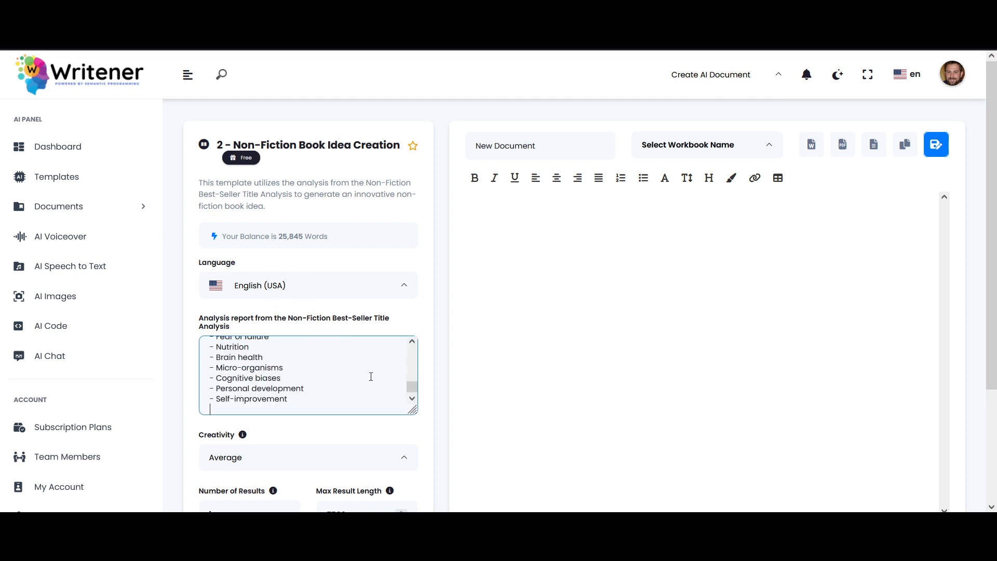
scroll(371, 376, "down", 3)
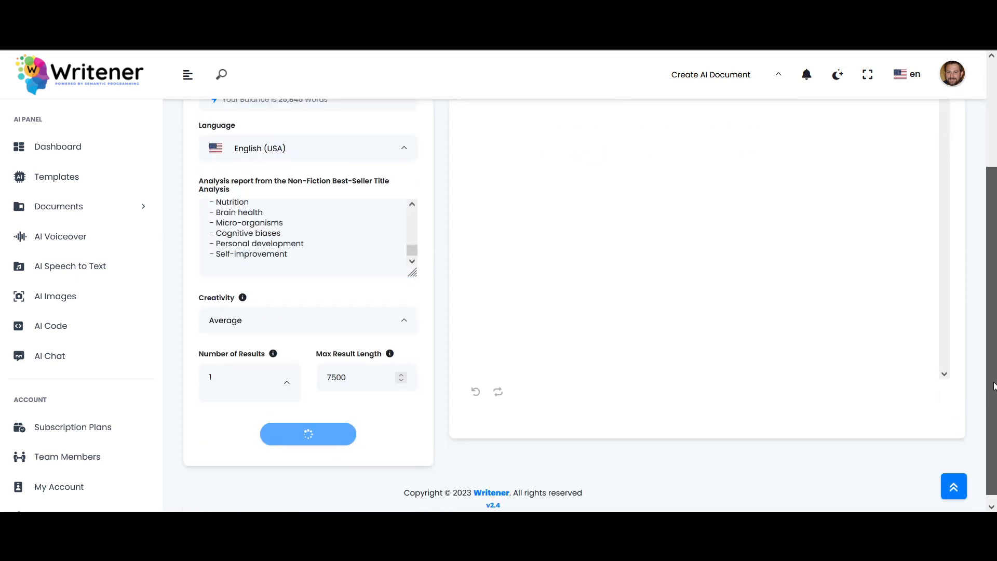
Make the "Book Idea" line of the generated text bold and color the quoted book title red.
left_click_drag(994, 383, 996, 296)
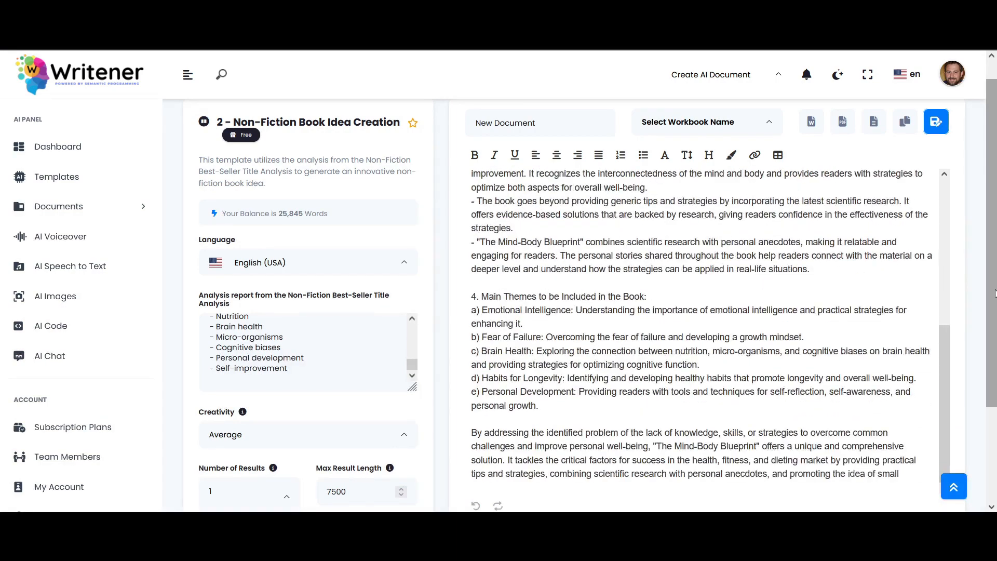
left_click_drag(948, 386, 912, 234)
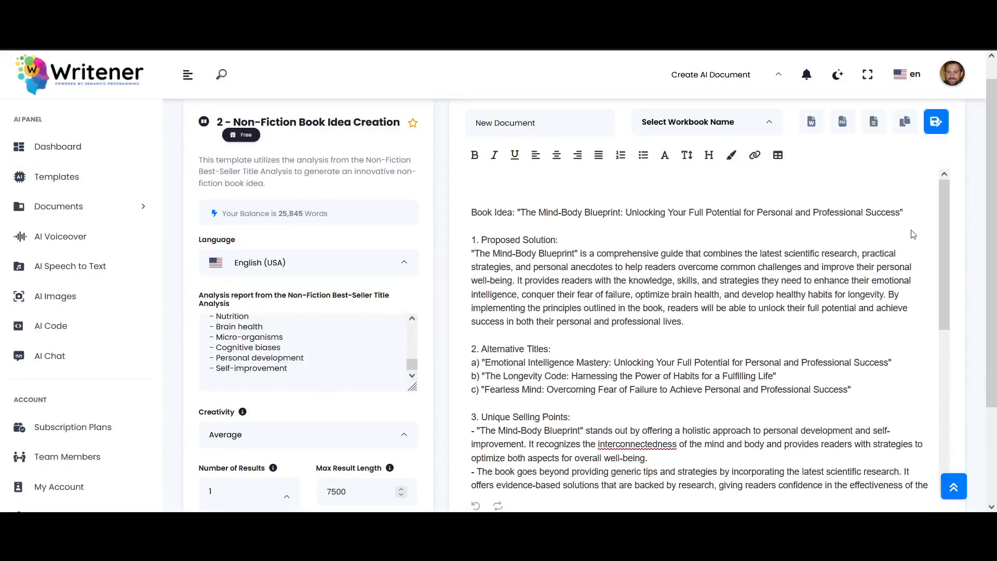
left_click_drag(494, 117, 862, 122)
left_click(235, 37)
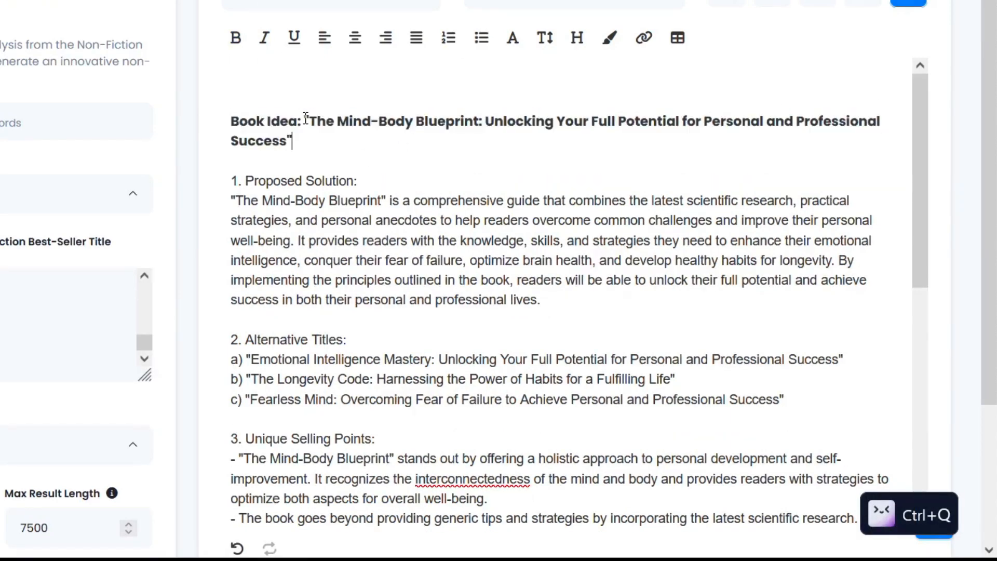
left_click_drag(306, 118, 313, 135)
left_click(610, 38)
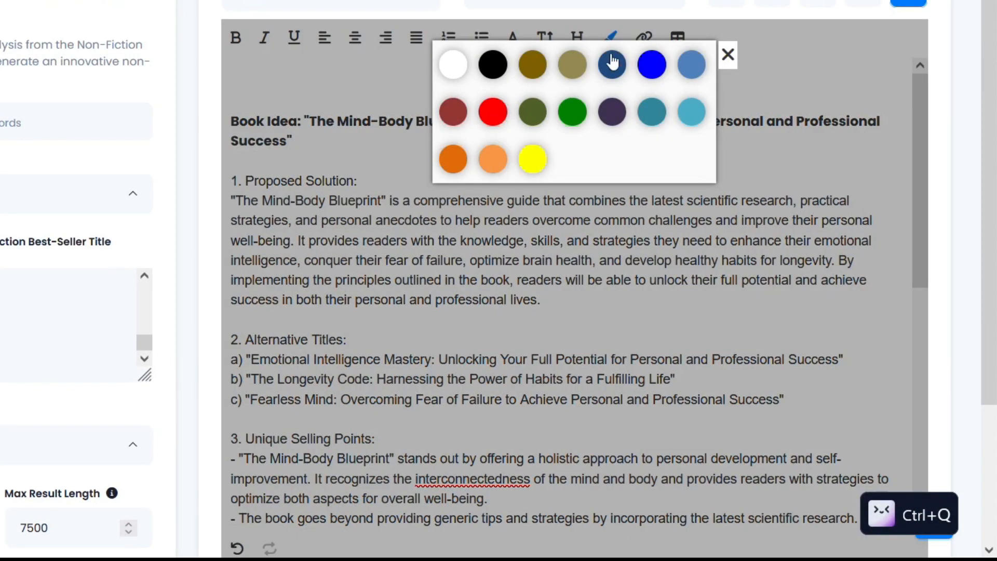
left_click(493, 112)
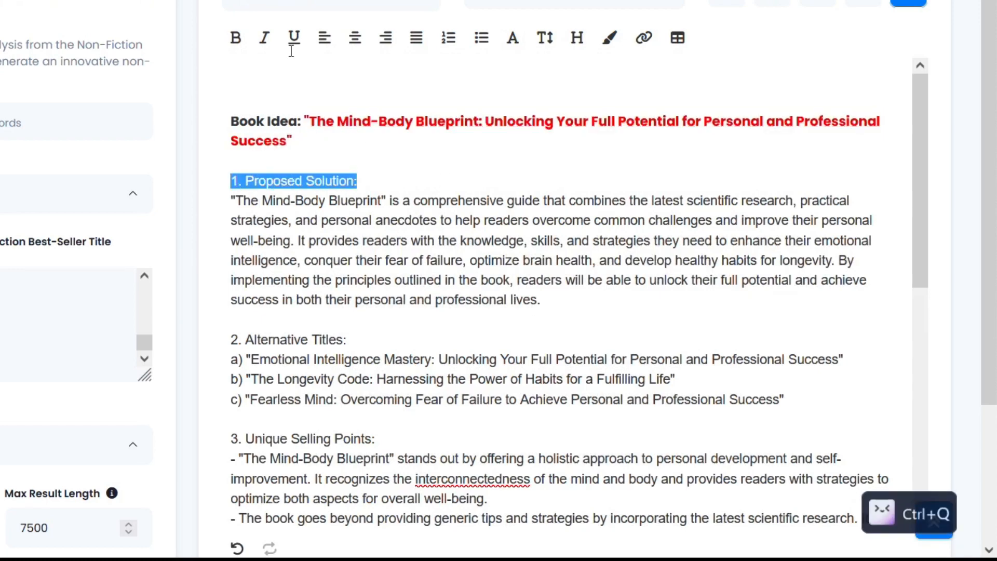
Bold the four section headings of the generated book idea, from "1. Proposed Solution:" through "4. Main Themes to be Included in the Book:".
left_click(237, 38)
key("ctrl+q")
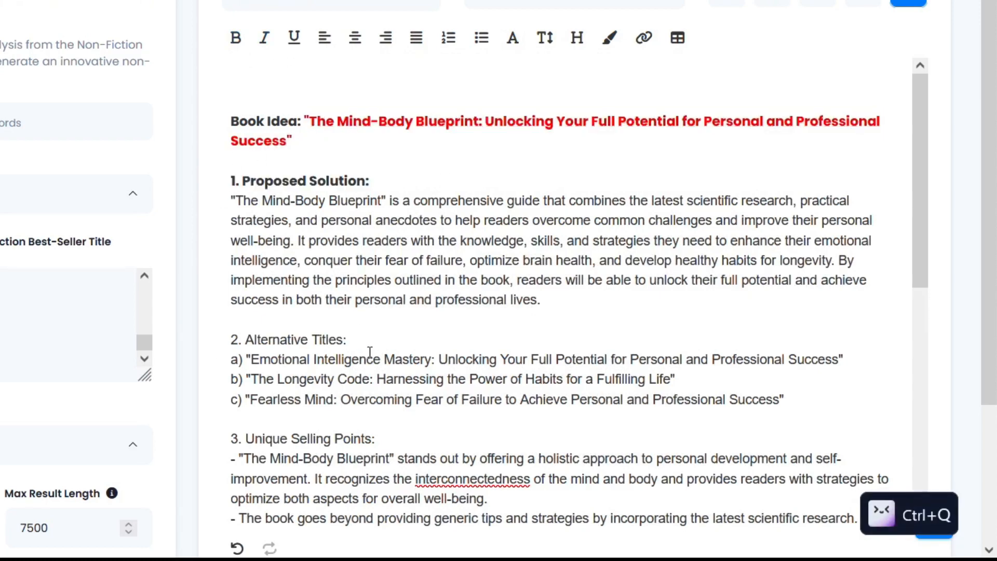
left_click(233, 44)
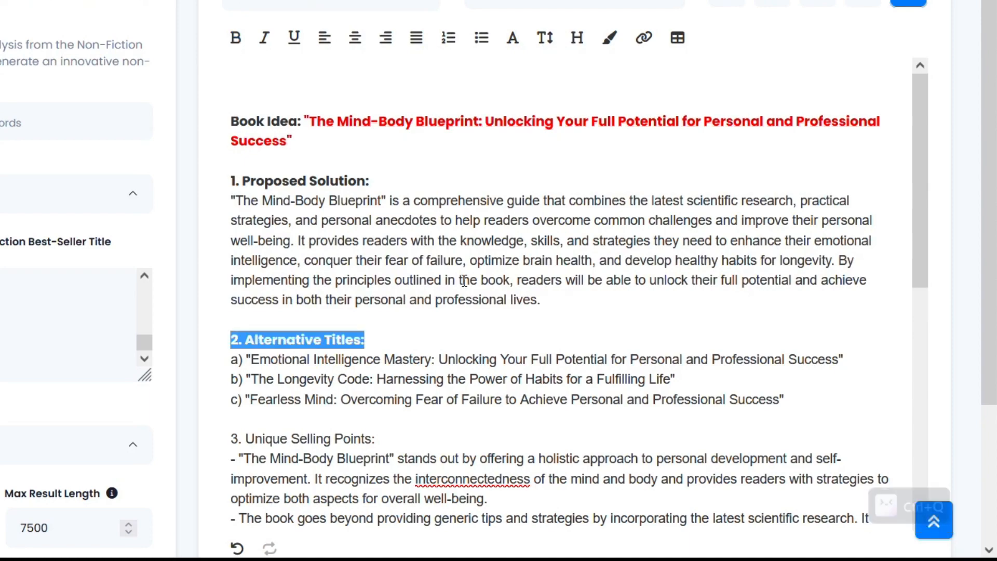
scroll(355, 280, "down", 3)
left_click_drag(385, 260, 216, 260)
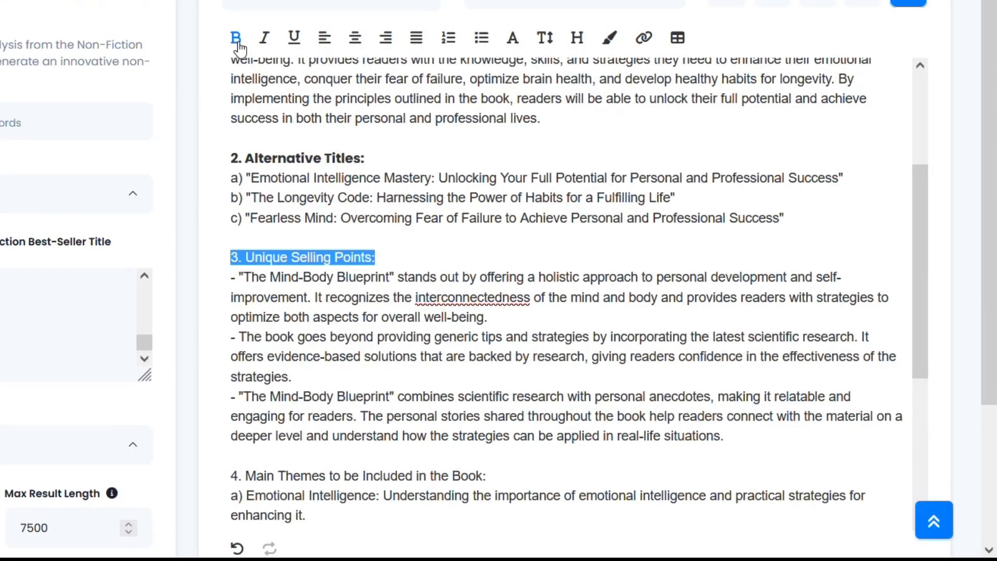
scroll(405, 199, "down", 5)
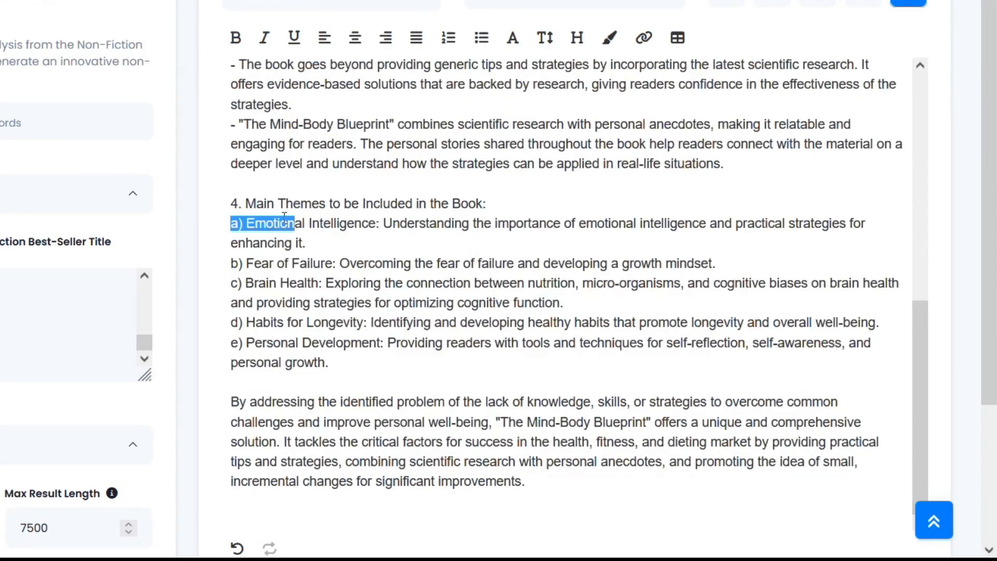
left_click_drag(285, 217, 223, 202)
left_click(241, 39)
scroll(724, 244, "down", 1)
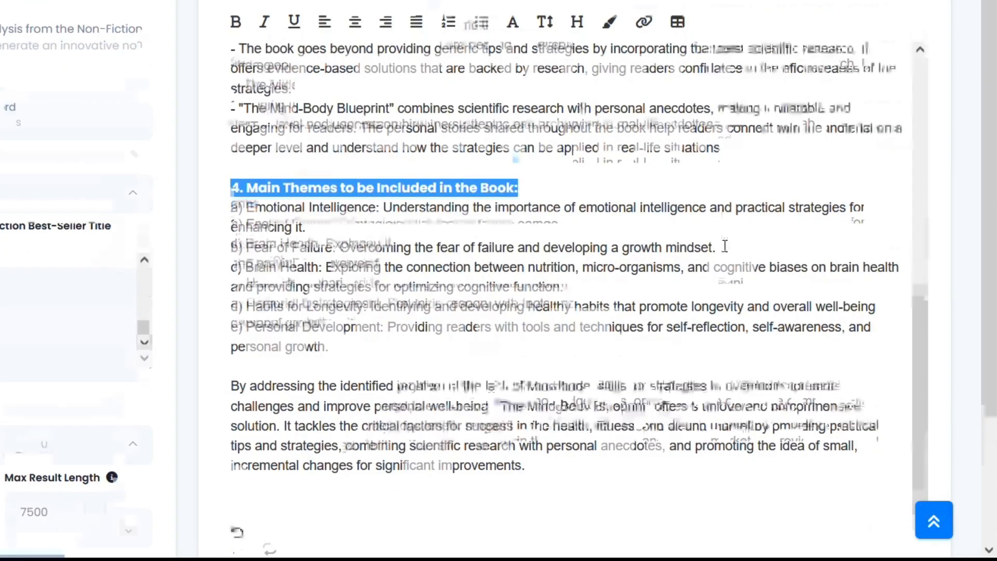
Copy the full book idea text and paste it at the end of the Word document under a new heading starting with "BOOK".
scroll(759, 256, "up", 3)
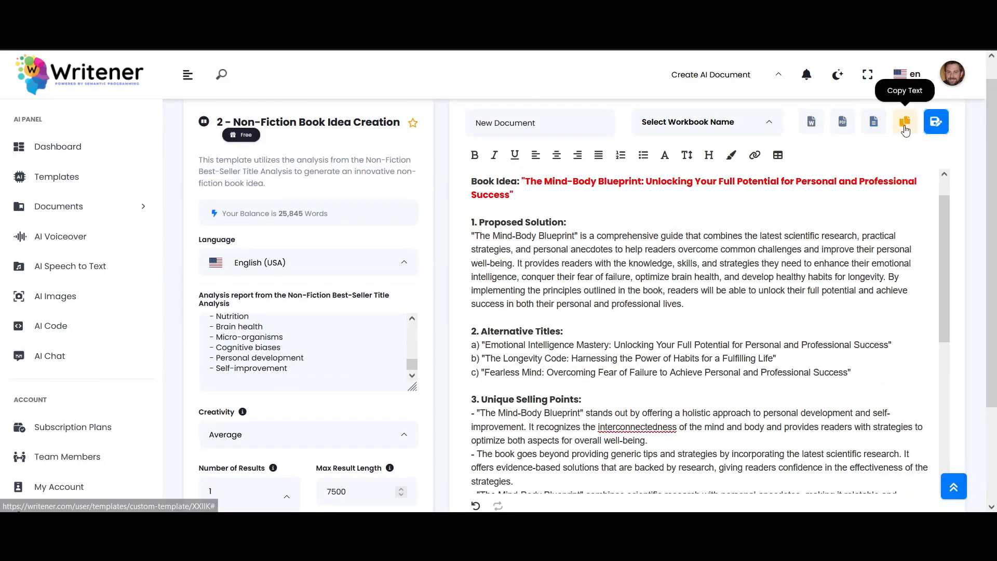
left_click(964, 123)
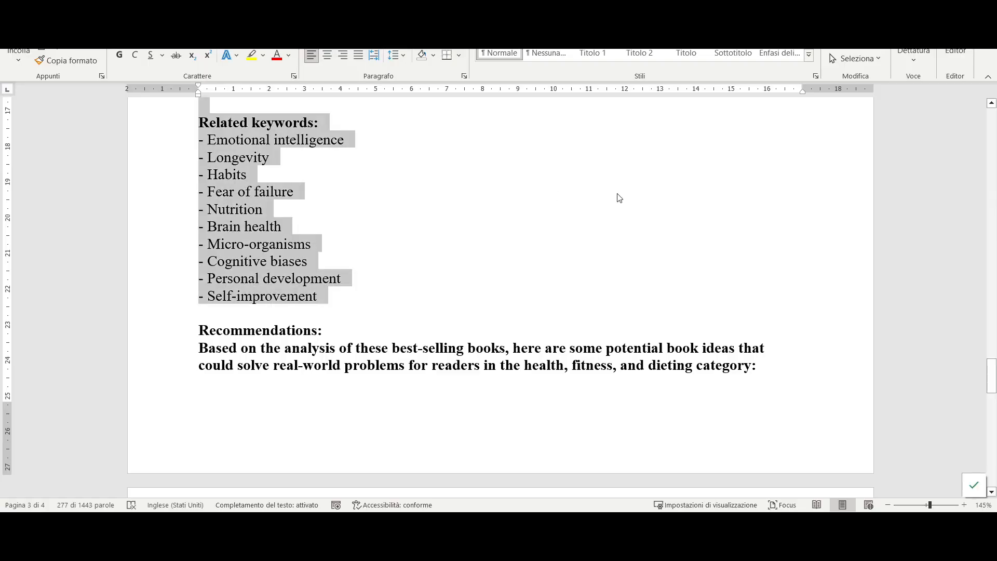
left_click(619, 195)
left_click_drag(991, 373, 991, 455)
key("Return")
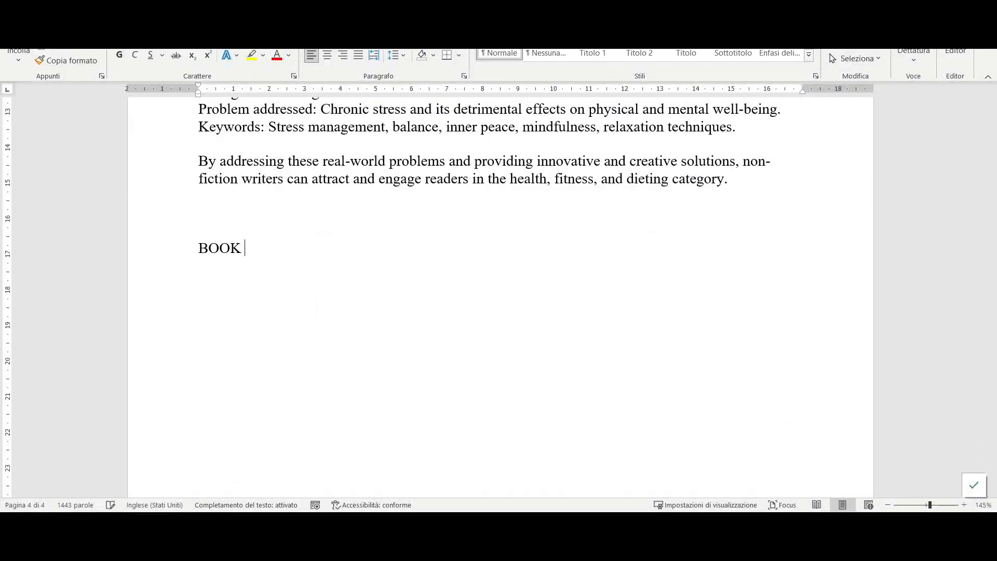
key("ctrl+v")
scroll(184, 281, "up", 15)
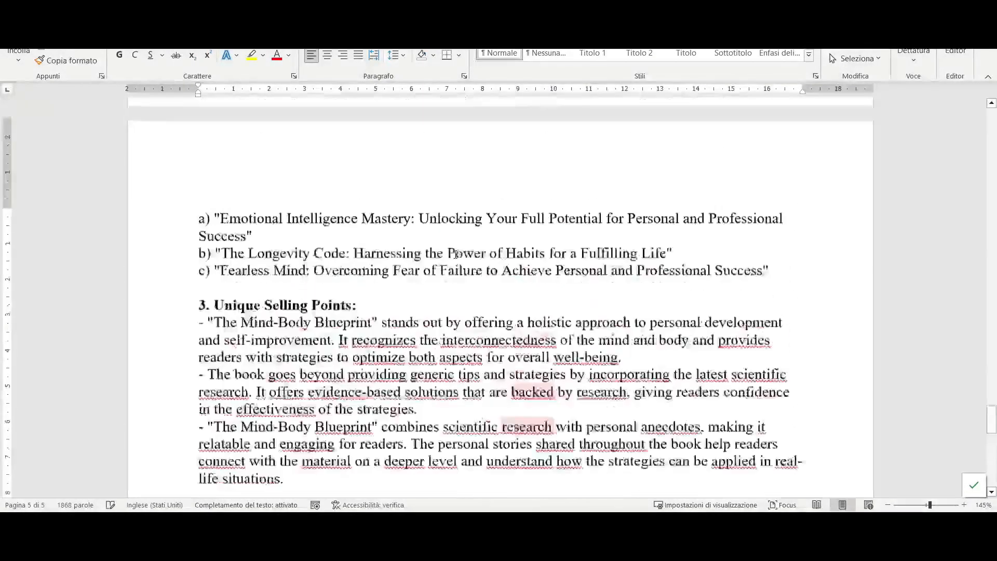
left_click(184, 281)
left_click(193, 256)
key("Right")
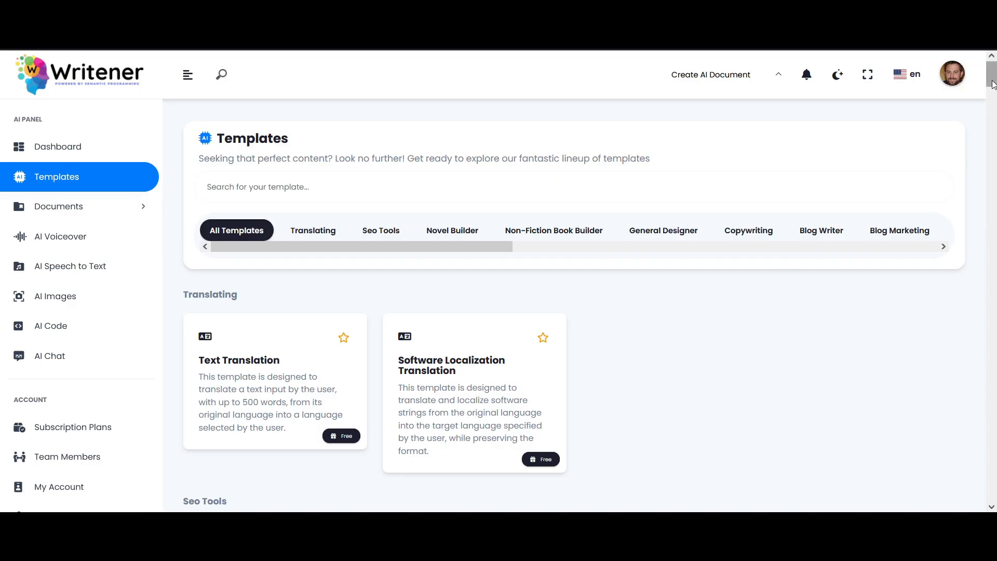
Open the Target Audience for Best-Sellers template and fill in the best-seller titles with the titles and descriptions copied from the Word document.
scroll(995, 172, "down", 10)
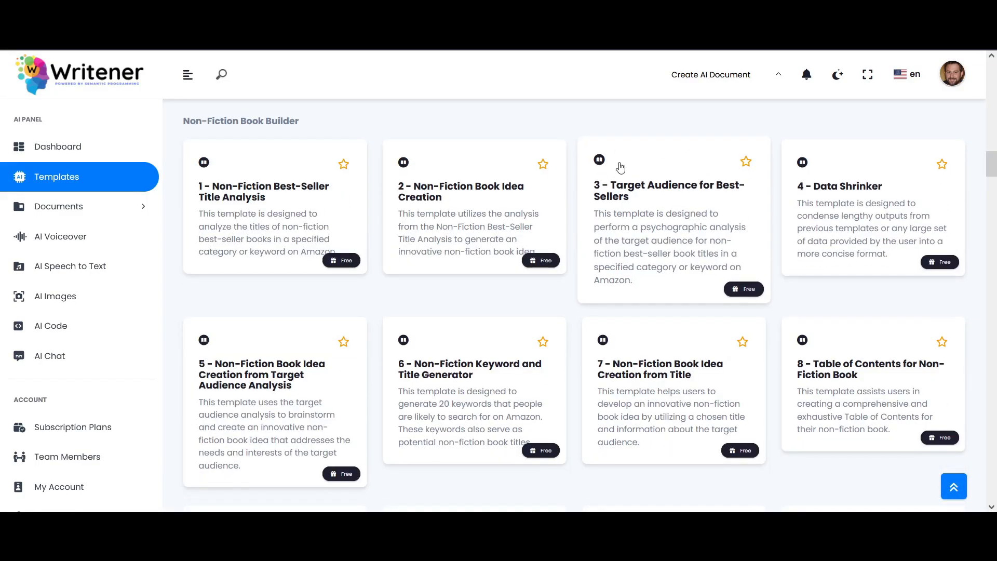
left_click(670, 180)
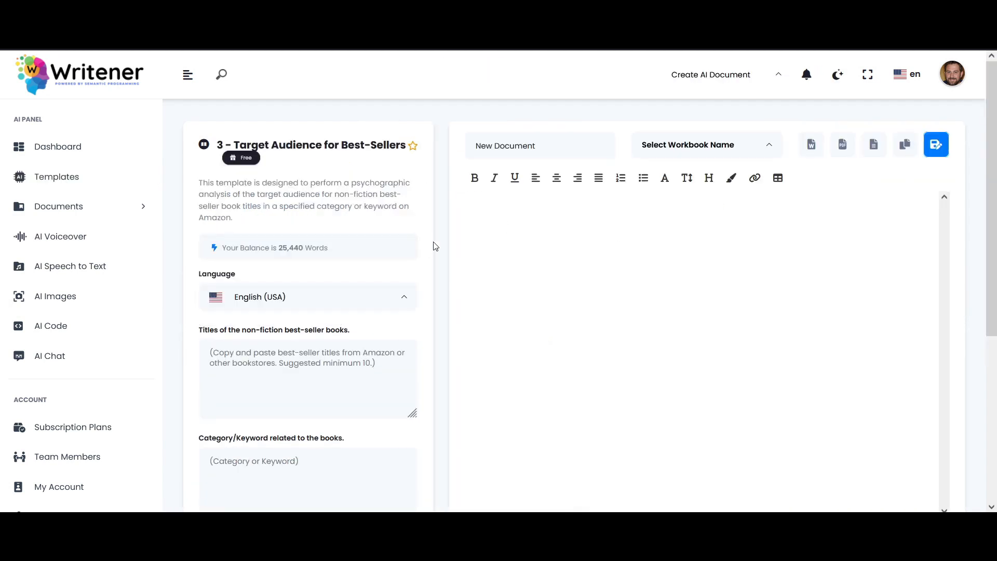
scroll(444, 203, "down", 2)
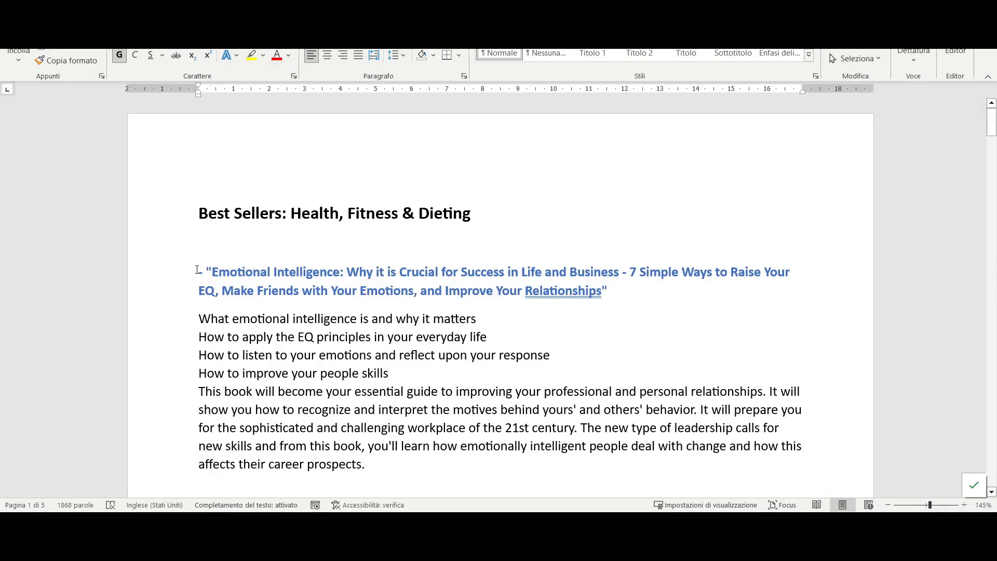
left_click_drag(199, 262, 349, 358)
key("ctrl+c")
key("alt+Tab")
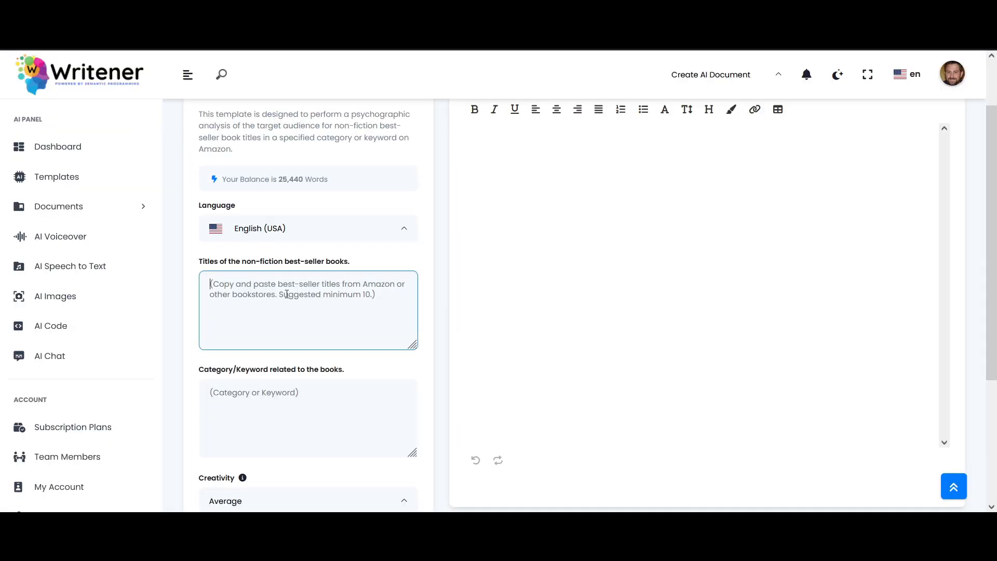
key("ctrl+v")
Set the category to "Best Sellers: Health, Fitness & Dieting" and generate the target audience analysis.
left_click(206, 205)
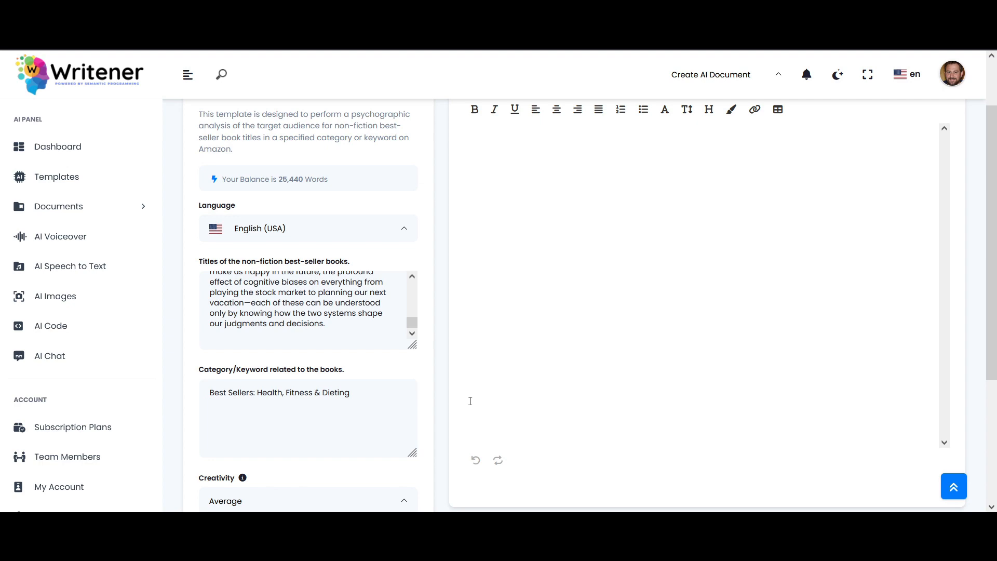
scroll(326, 473, "down", 3)
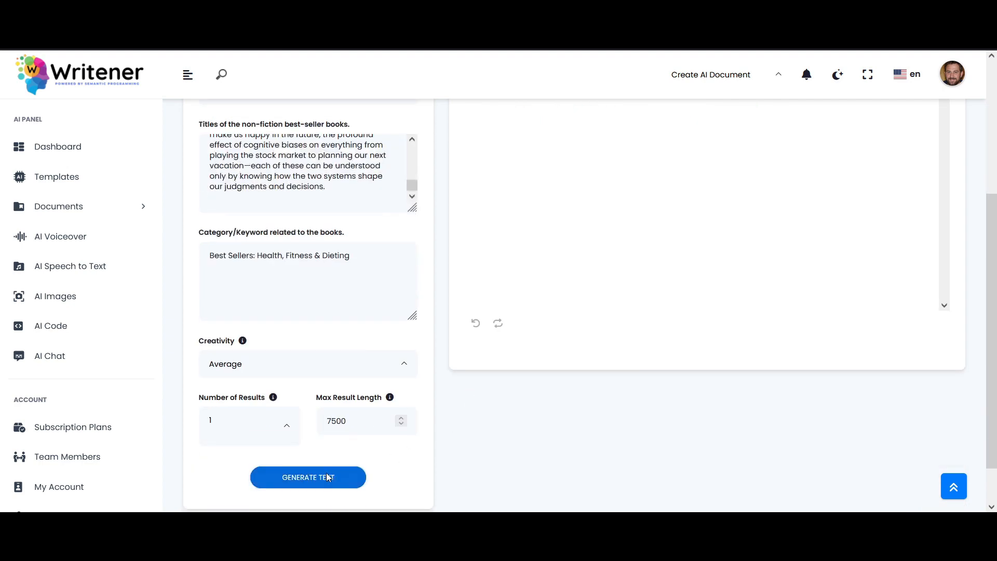
left_click(325, 475)
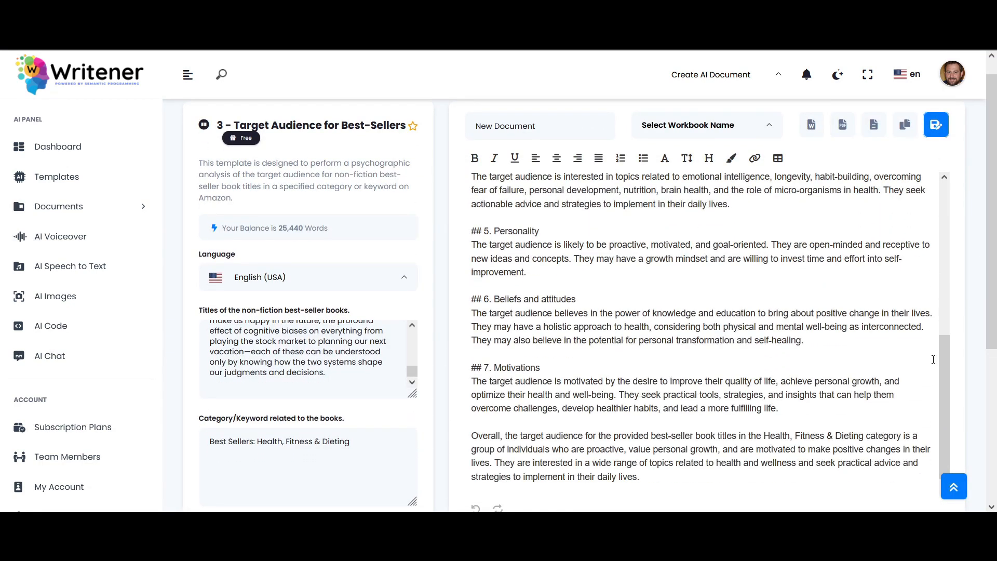
Copy the target audience report to the end of the Word document under the heading "TARGET AUDIENCE:".
scroll(657, 314, "up", 10)
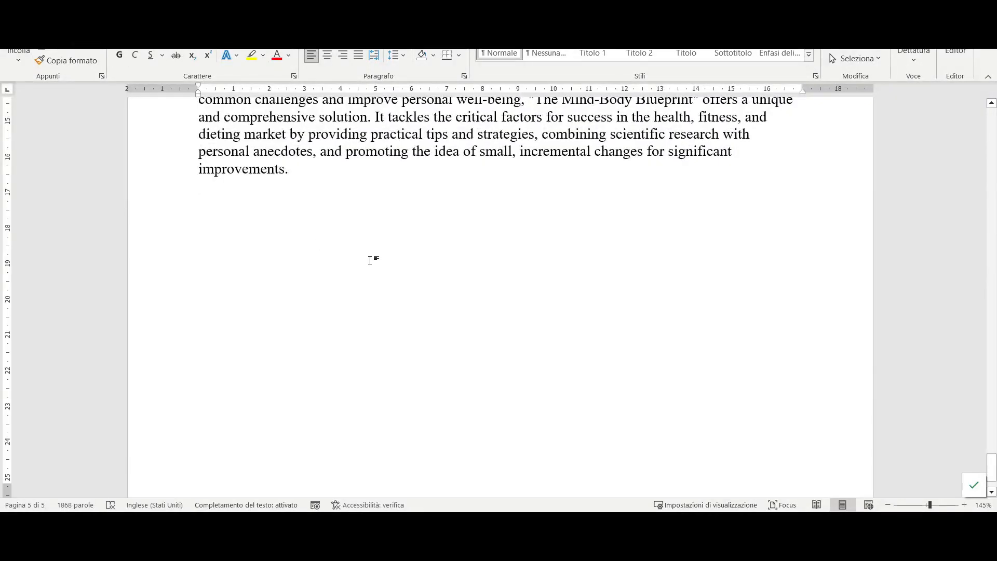
type("TARGET AUDIENCE:")
key("ctrl+v")
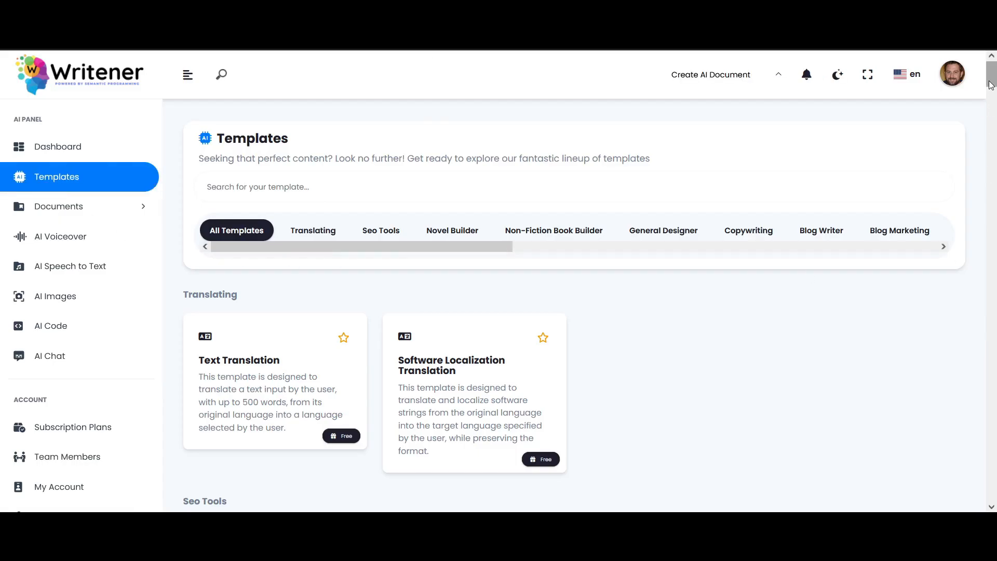
Open the Non-Fiction Book Idea Creation from Target Audience Analysis template and generate an idea from the Word document's audience report, copied through "7. Motivations".
left_click_drag(995, 82, 996, 174)
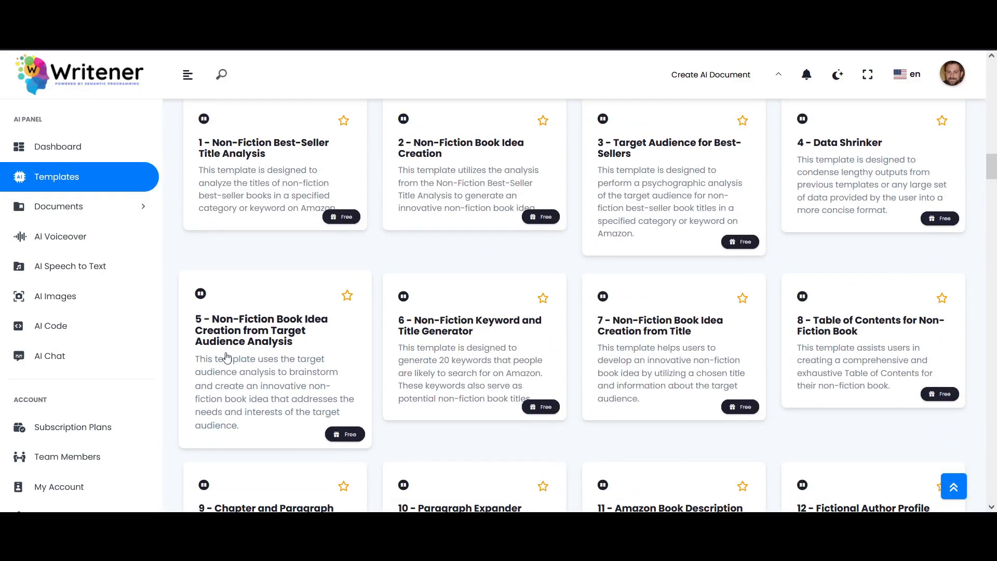
left_click(279, 334)
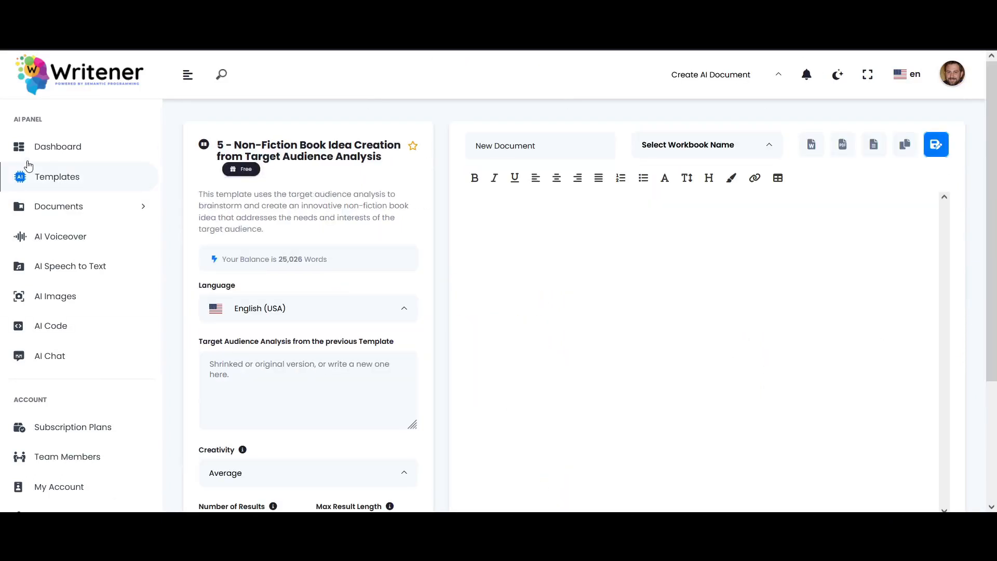
key("alt+Tab")
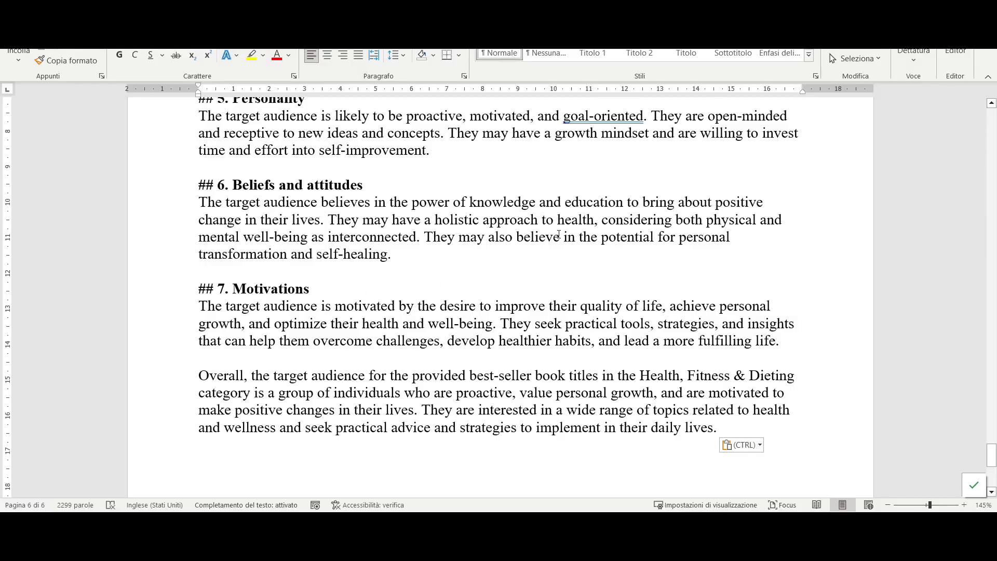
scroll(558, 235, "up", 15)
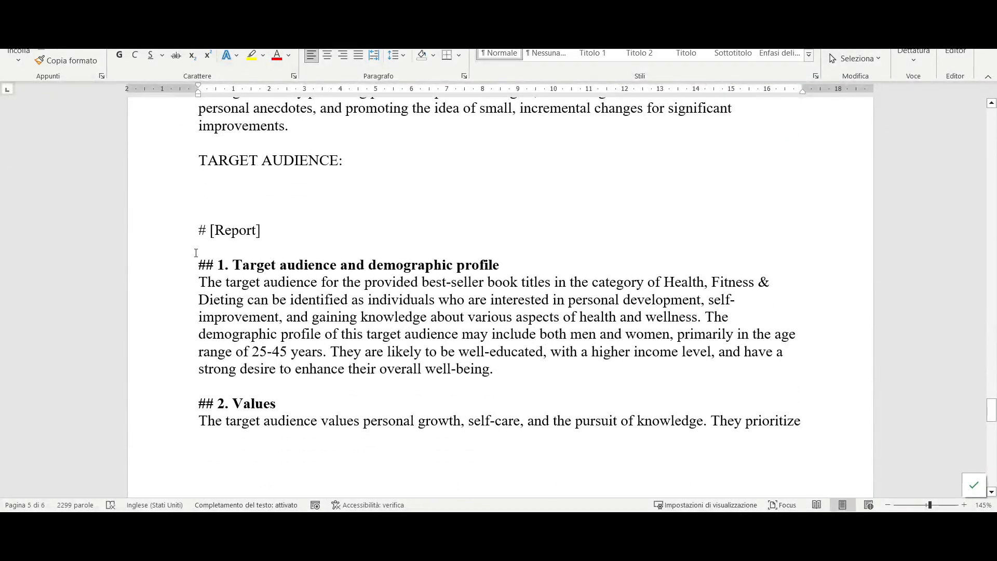
scroll(351, 290, "down", 10)
left_click_drag(196, 253, 351, 294)
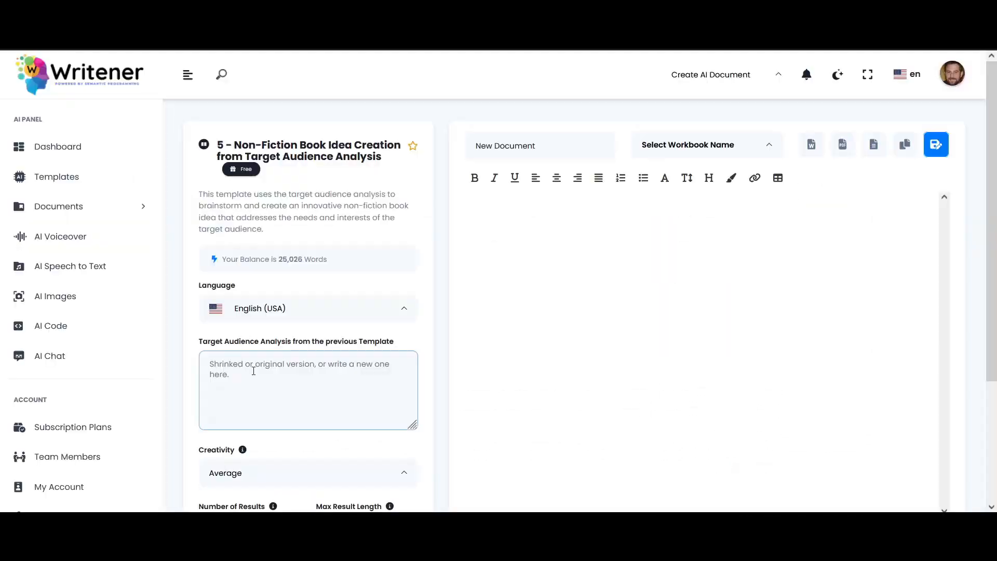
key("ctrl+v")
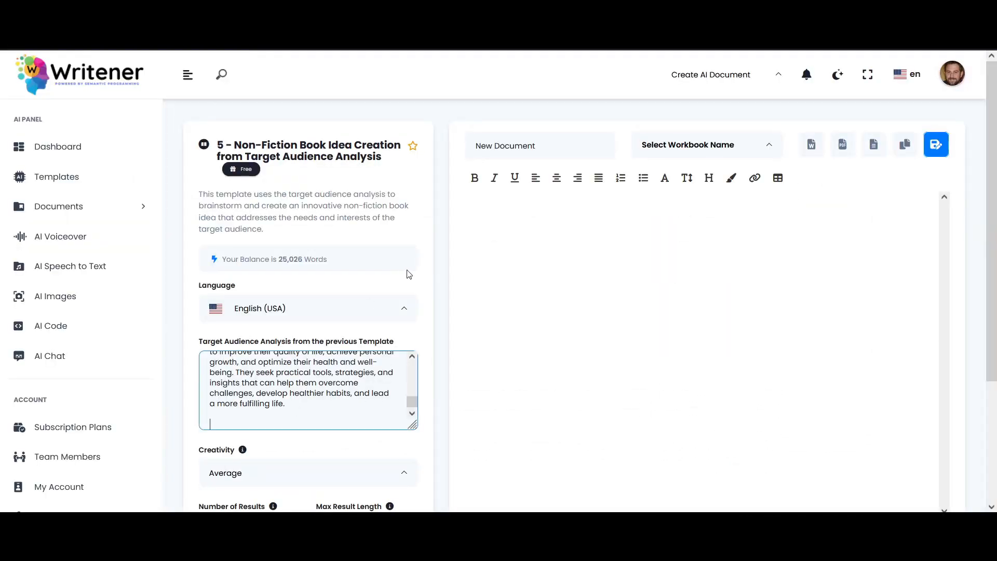
scroll(364, 363, "down", 3)
left_click(307, 451)
Make the "Book Idea" line of the new text bold and color the quoted title "The Holistic Health Handbook..." red.
scroll(307, 451, "up", 3)
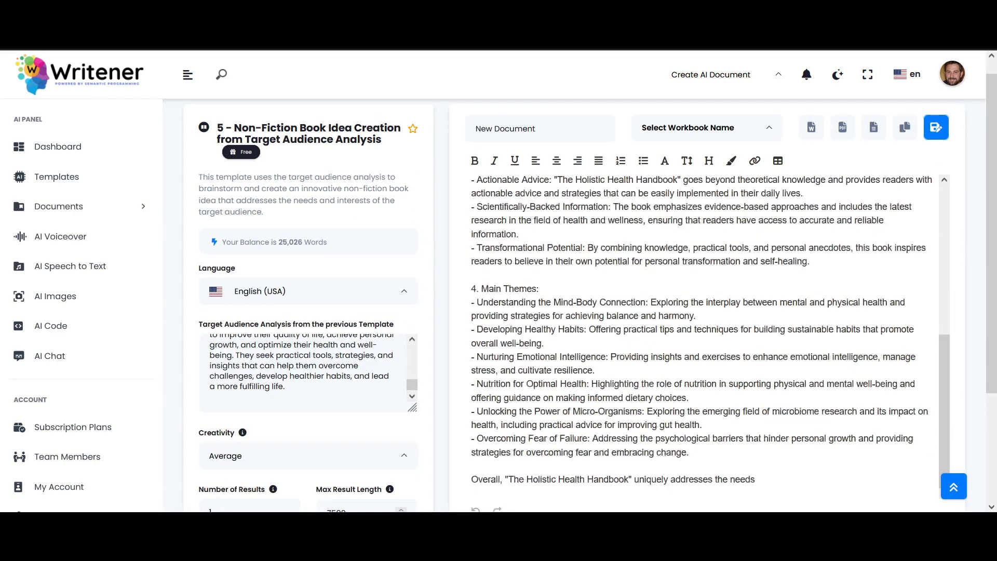
left_click_drag(946, 411, 959, 251)
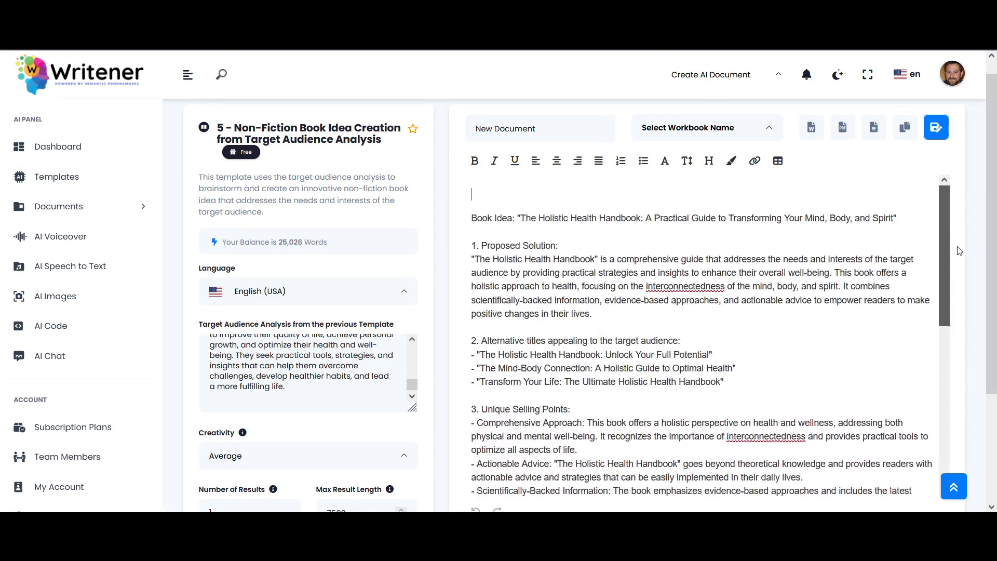
left_click_drag(471, 218, 653, 218)
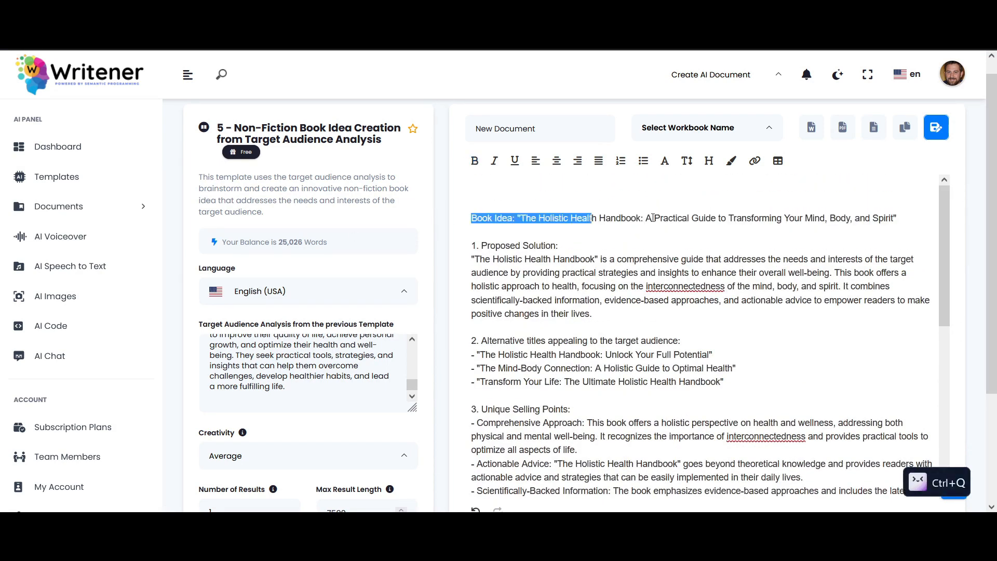
left_click(474, 161)
left_click_drag(521, 218, 500, 232)
left_click(731, 160)
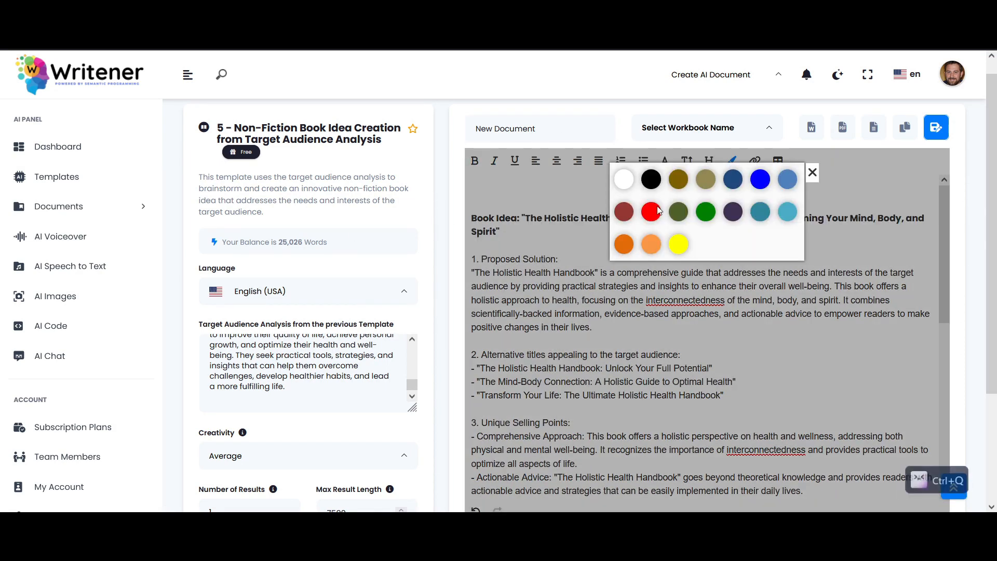
left_click(626, 239)
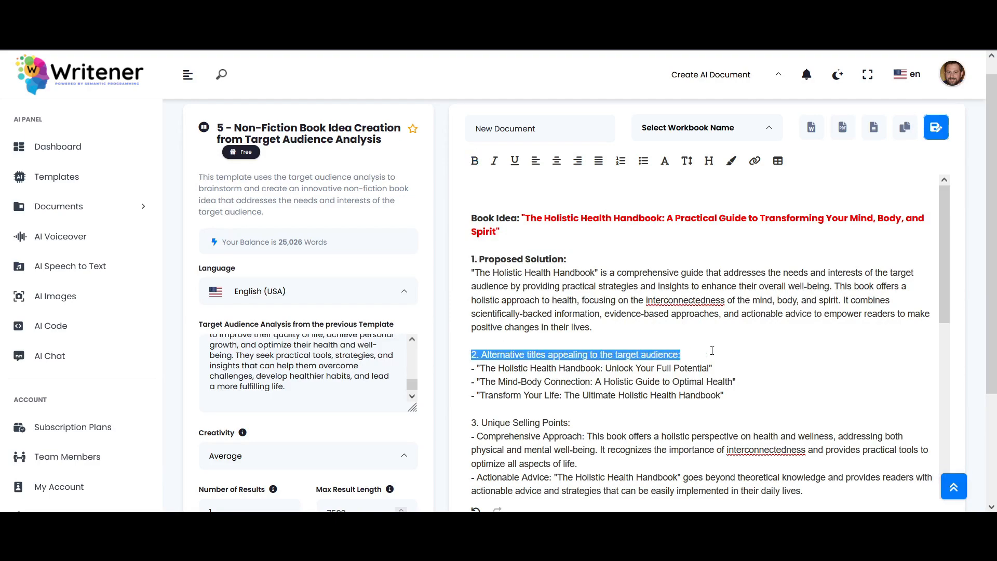
Bold the section headings of the Holistic Health Handbook idea, through "4. Main Themes:".
scroll(638, 268, "down", 3)
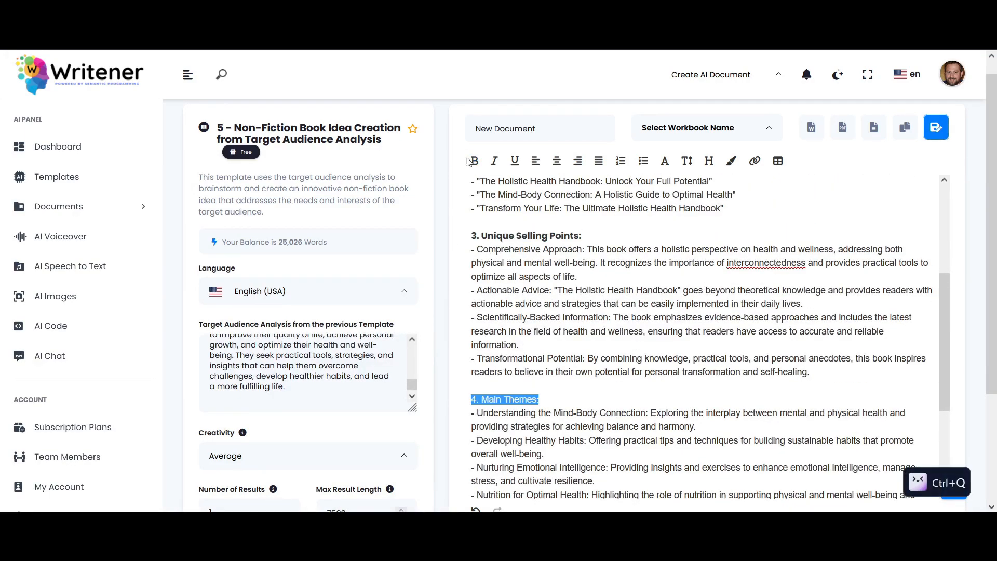
scroll(701, 338, "down", 3)
scroll(701, 337, "up", 5)
Copy the audience-based book idea and paste it at the end of the Word document under a heading starting with "BOOK IDEA".
left_click(905, 127)
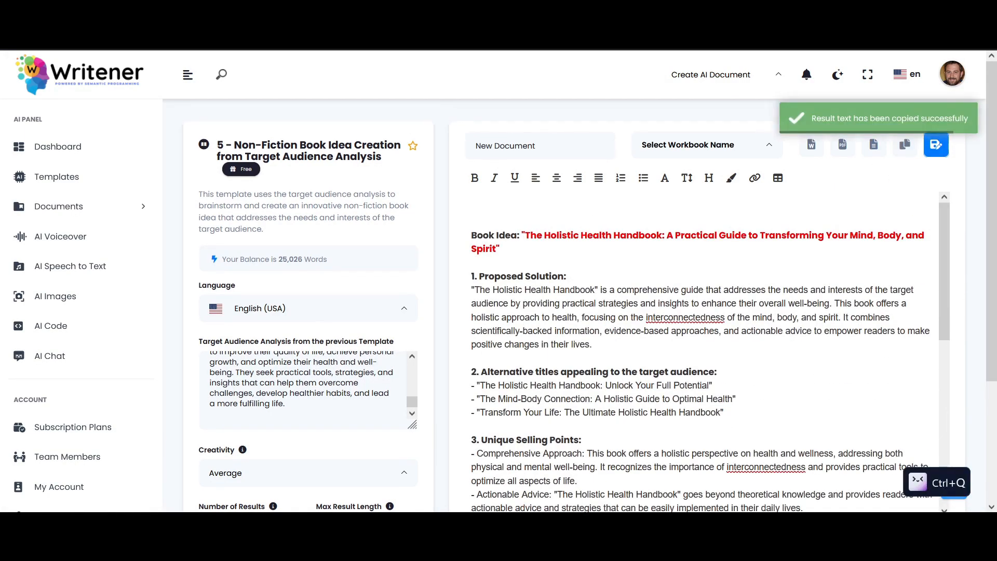
key("alt+Tab")
left_click(352, 269)
key("Return")
key("Return")
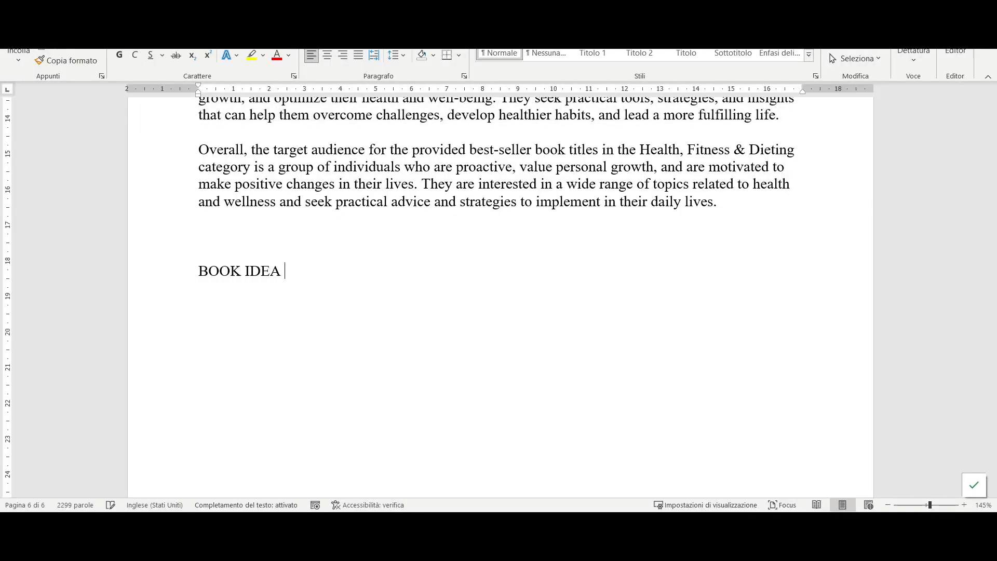
key("ctrl+v")
Switch to Writener and open the Non-Fiction Keyword and Title Generator template.
key("alt+Tab")
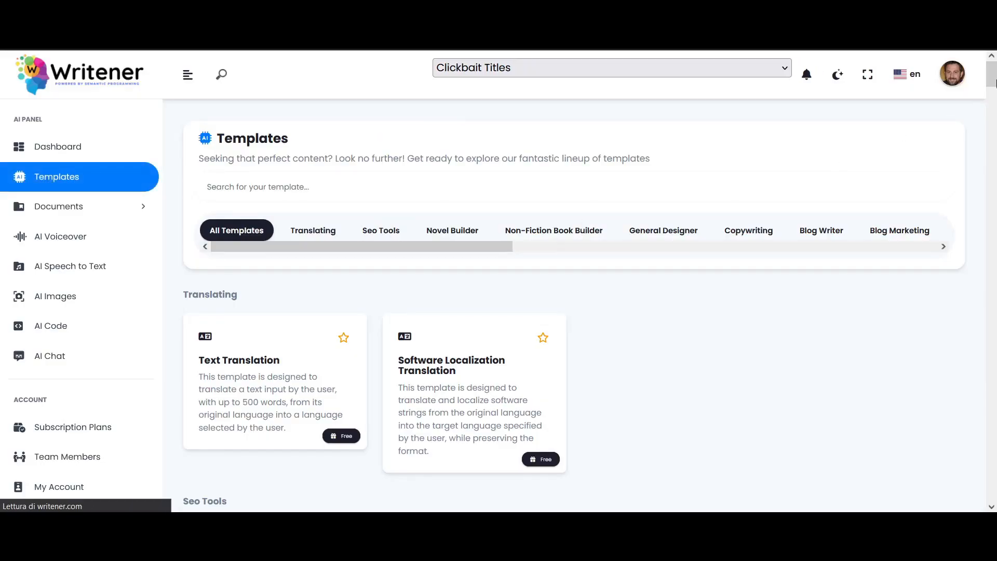
left_click_drag(994, 81, 994, 171)
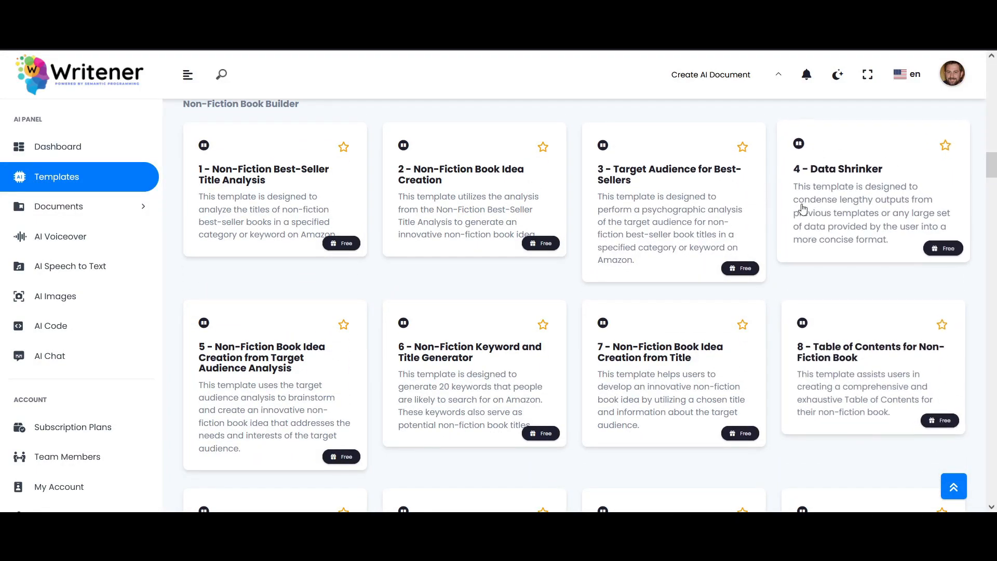
scroll(885, 192, "up", 1)
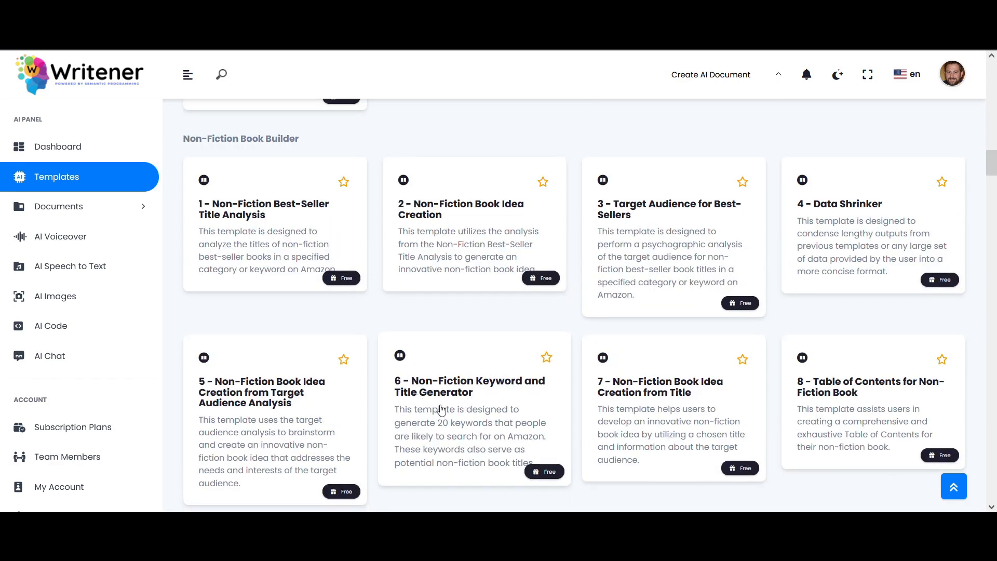
left_click(473, 395)
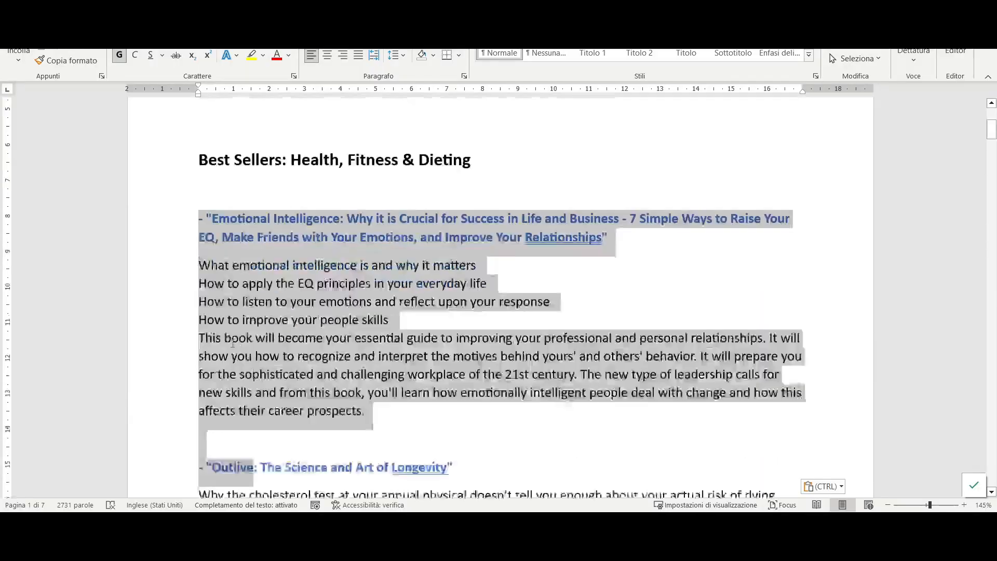
Generate titles from the Word document's best-seller list, copied through "Thinking, Fast and Slow", with the category "Best Sellers: Health, Fitness & Dieting".
left_click_drag(318, 327, 354, 333)
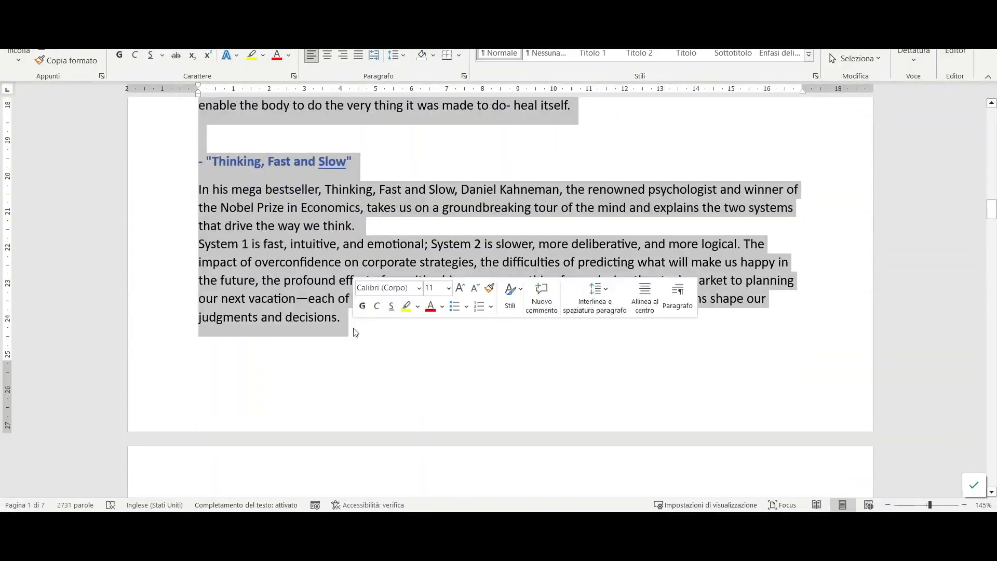
key("ctrl+c")
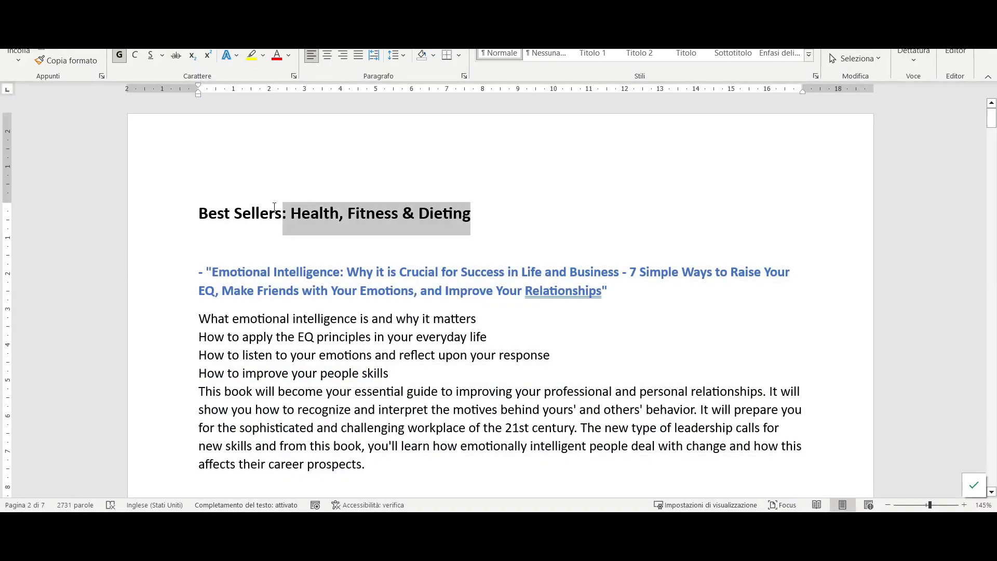
key("shift+Home")
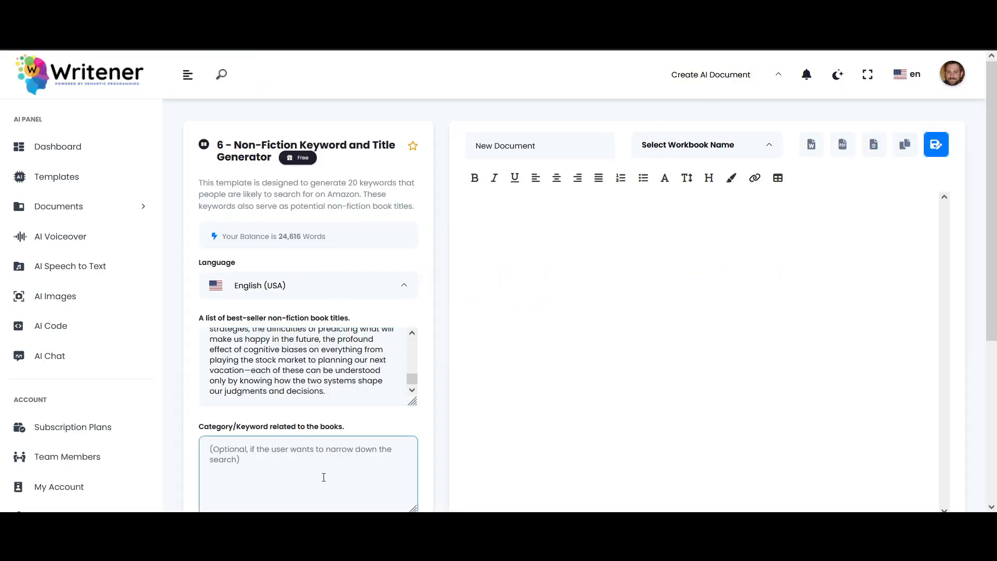
key("ctrl+v")
scroll(323, 477, "down", 5)
left_click(306, 426)
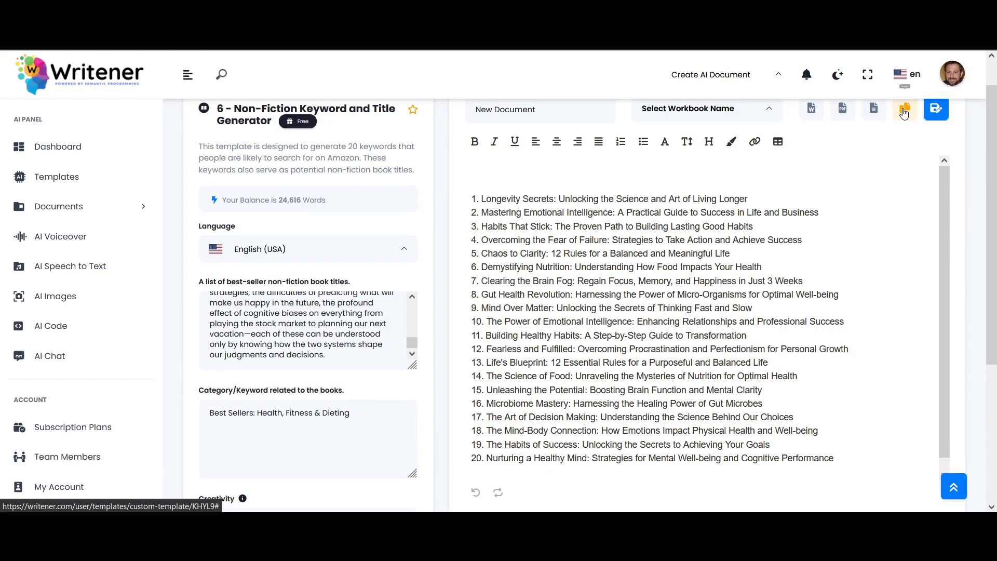
Copy the generated title list and paste it at the end of the Word document under the heading "MORE TITLES AND KEYWORDS:".
left_click(872, 16)
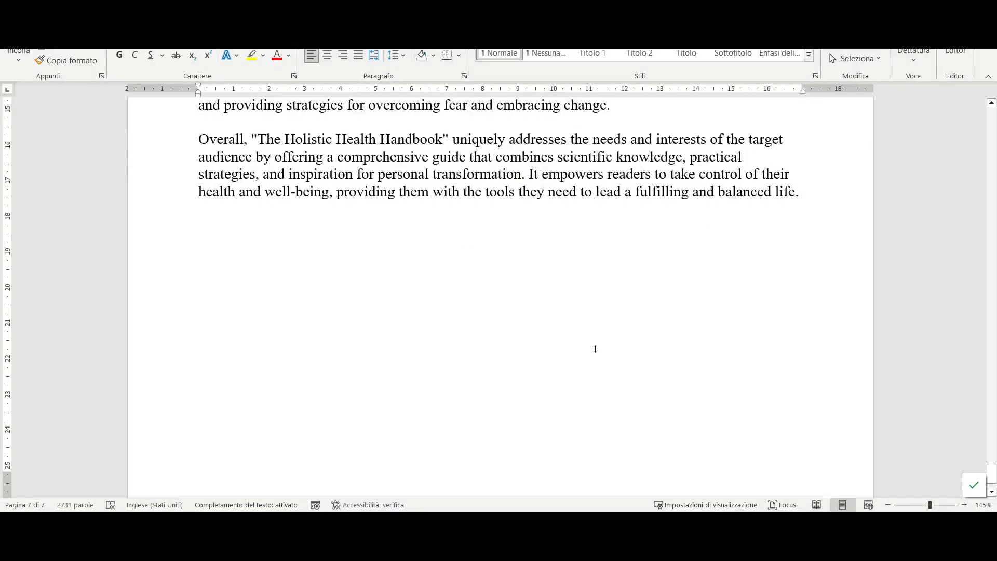
type("ORE TITLES AND KEYWORDS:")
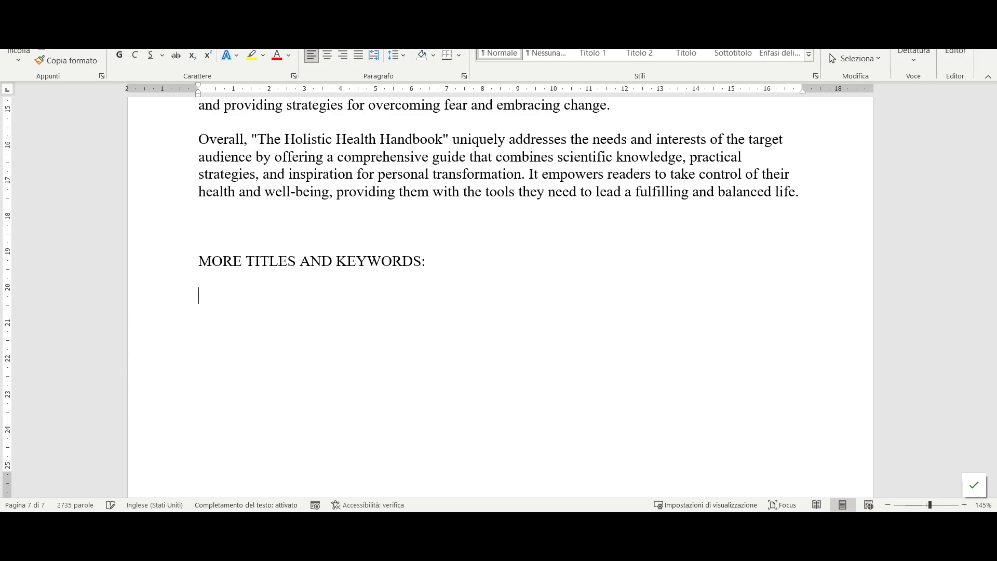
key("ctrl+v")
scroll(445, 360, "up", 6)
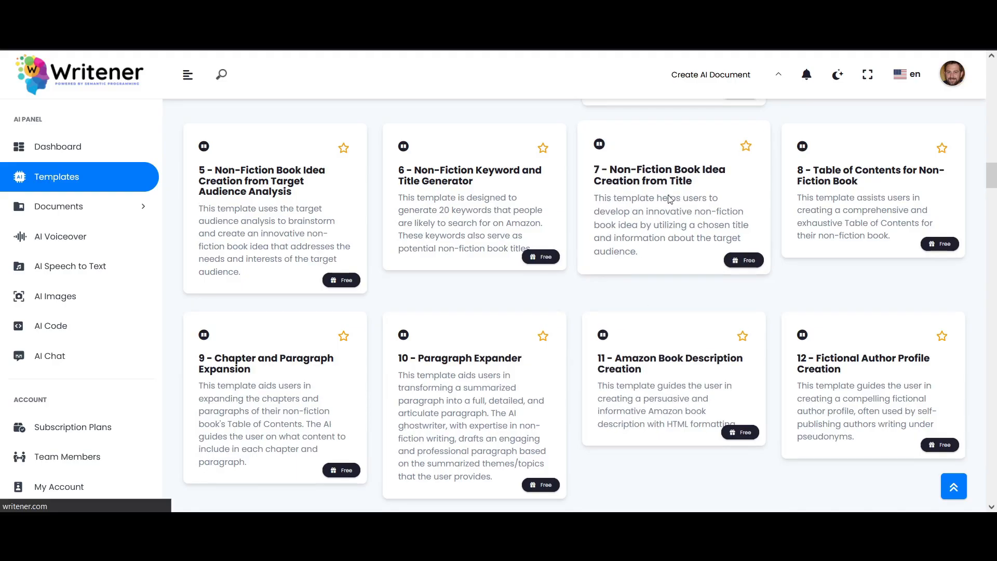
Open the Non-Fiction Book Idea Creation from Title template and enter "Longevity Secrets: Unlocking the Science and Art of Living Longer" from Word as the chosen title.
left_click(629, 194)
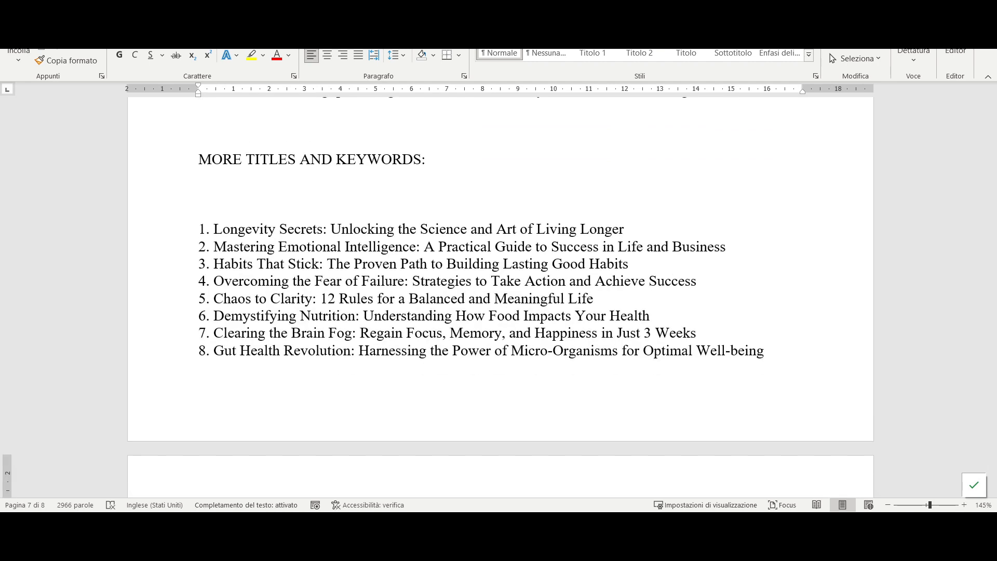
left_click_drag(213, 229, 625, 229)
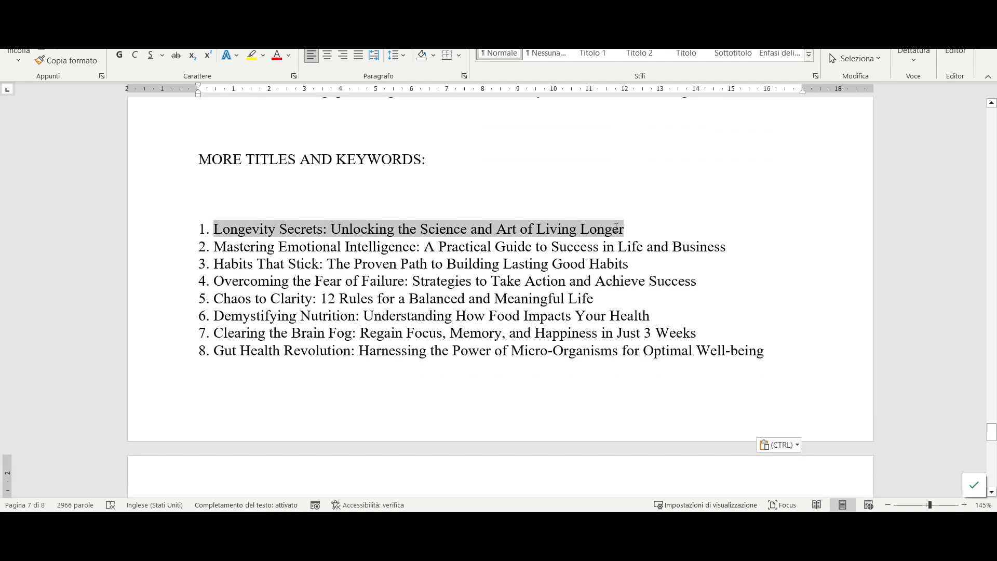
left_click(278, 63)
right_click(304, 229)
left_click(334, 284)
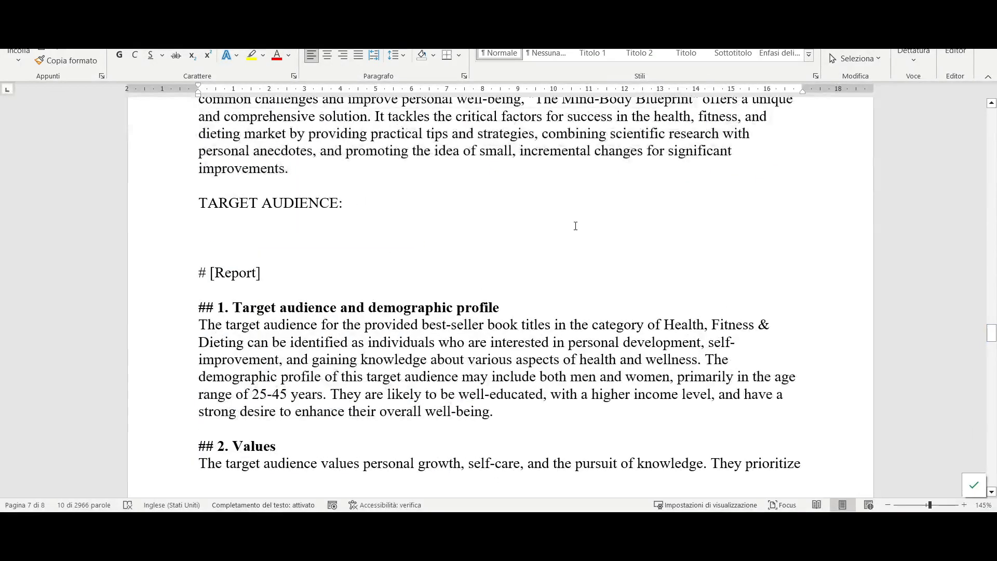
Copy the target audience report from the Word document into the audience information and generate the book idea.
left_click_drag(198, 187, 350, 187)
key("ctrl+b")
left_click_drag(198, 292, 715, 294)
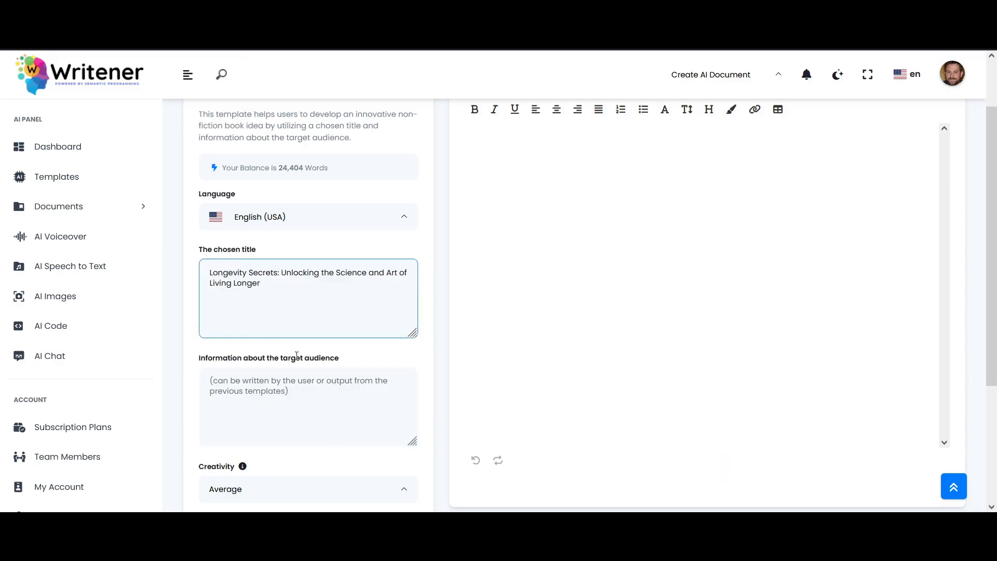
key("ctrl+q")
key("ctrl+v")
scroll(445, 447, "down", 3)
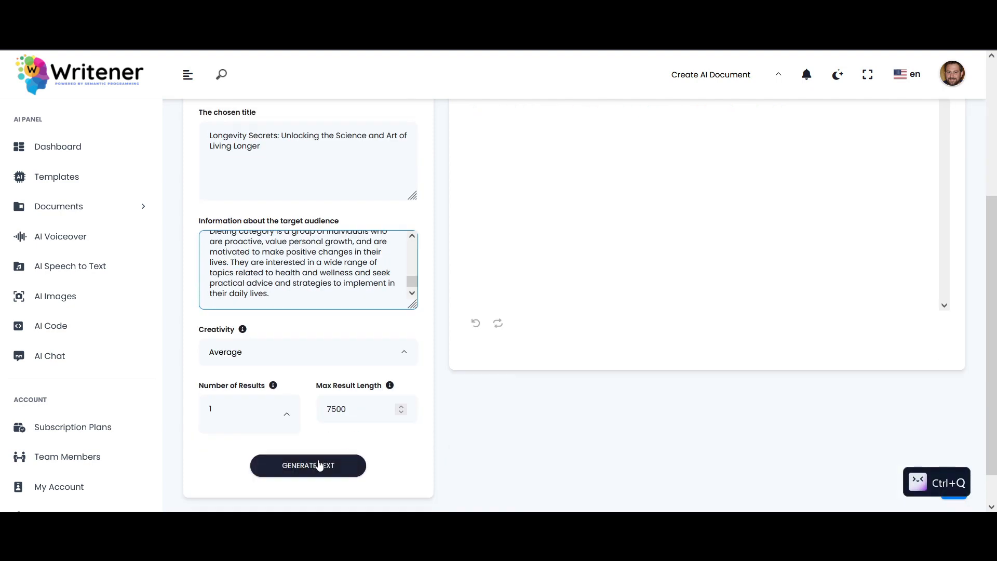
left_click(319, 465)
left_click_drag(995, 354, 996, 236)
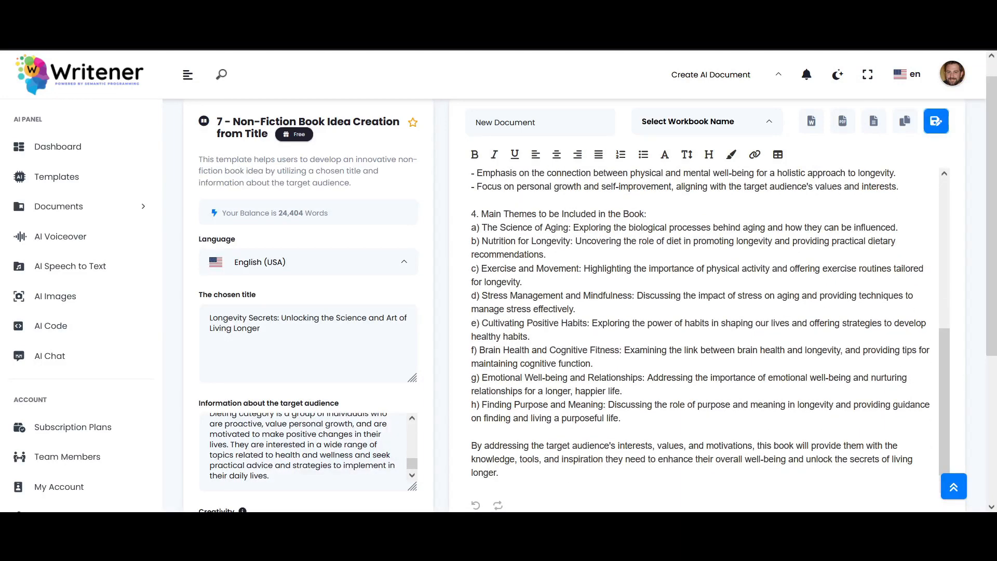
Bold the "Book Idea" line and the numbered section headings of the Longevity Secrets idea.
scroll(906, 345, "up", 10)
left_click_drag(471, 212, 830, 225)
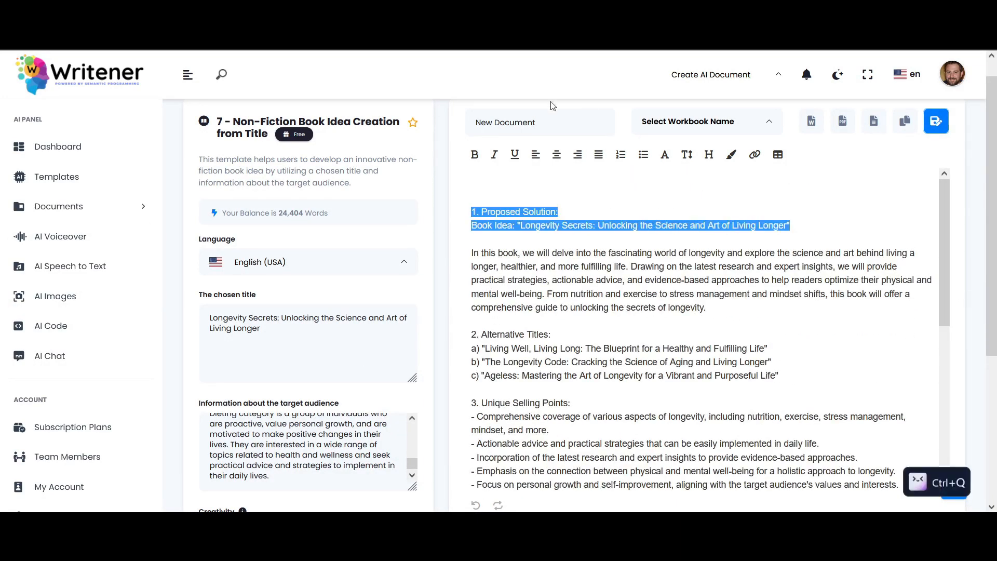
key("ctrl+q")
left_click_drag(471, 335, 552, 335)
key("ctrl+b")
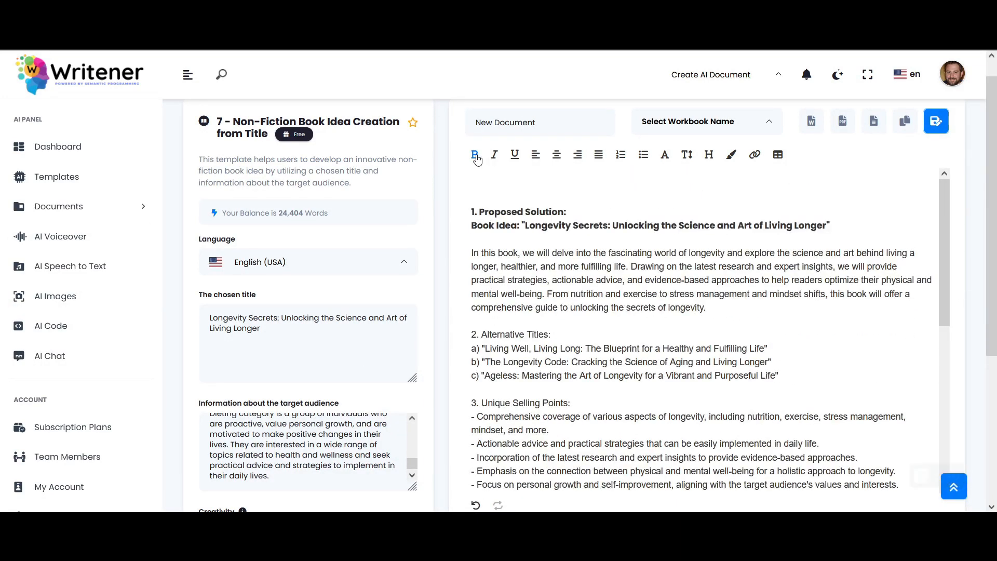
scroll(564, 290, "down", 3)
left_click(475, 155)
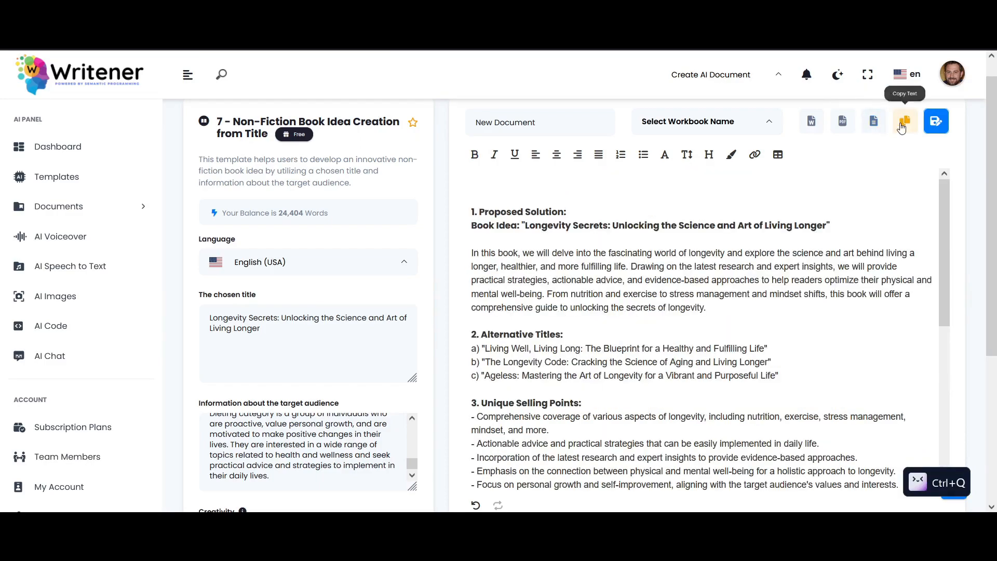
Copy the Longevity Secrets idea and paste it at the end of the Word document under the heading "BOOK IDEA 3:".
left_click(905, 123)
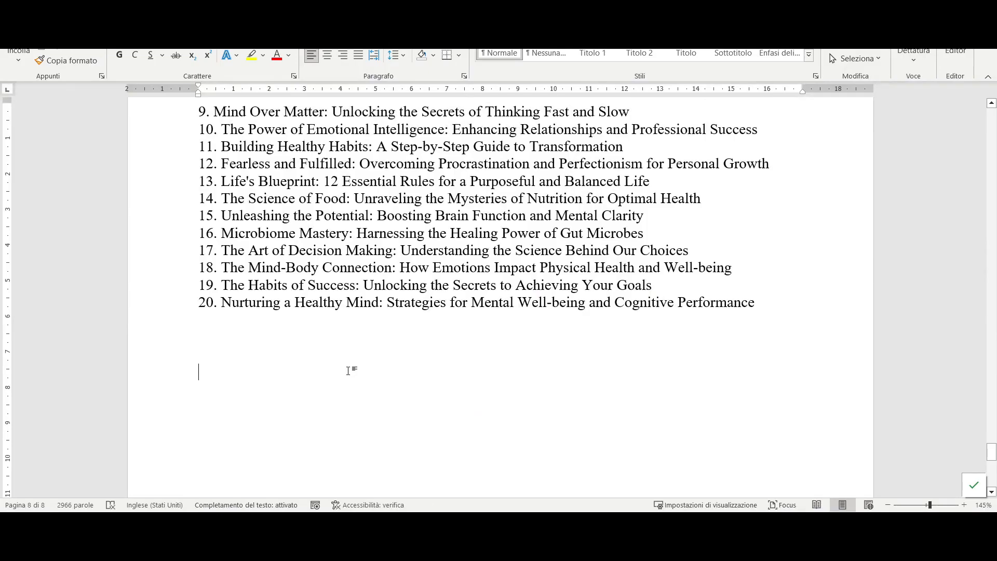
type("BOOK IDEA 3:")
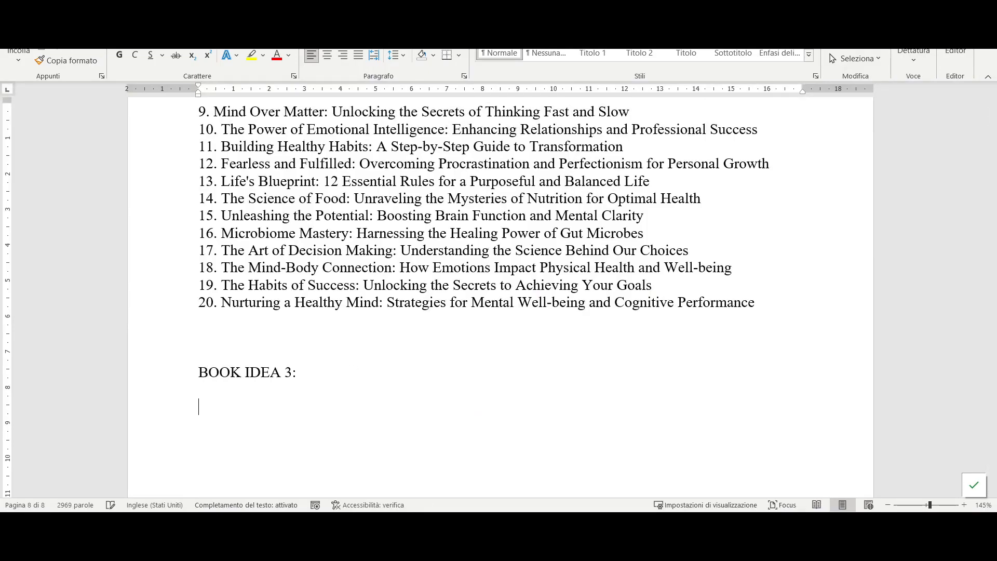
key("ctrl+v")
scroll(498, 290, "up", 15)
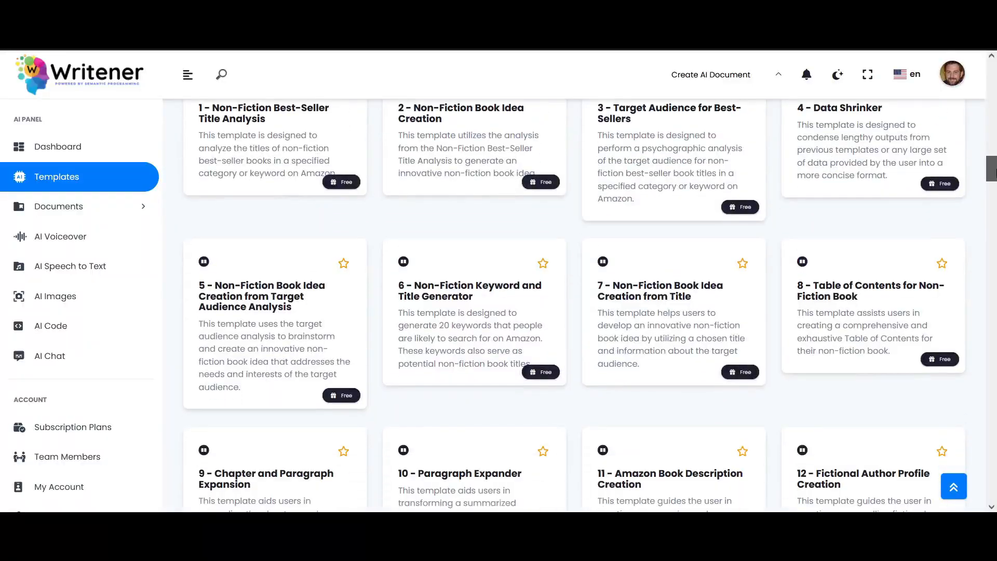
Open the Table of Contents for Non-Fiction Book template and enter the Longevity Secrets title, copied from the Word document, as the chosen title.
scroll(913, 163, "down", 3)
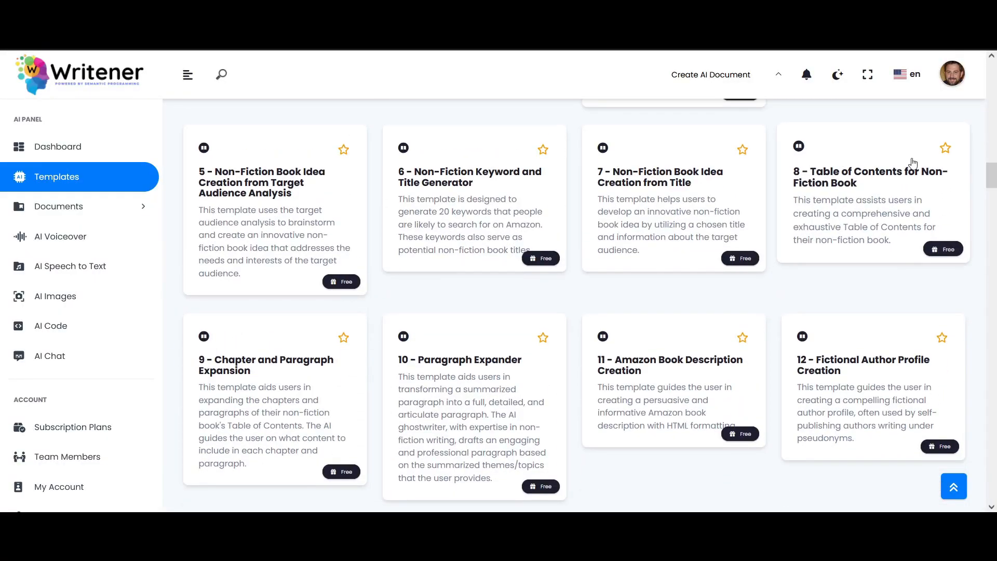
left_click(813, 230)
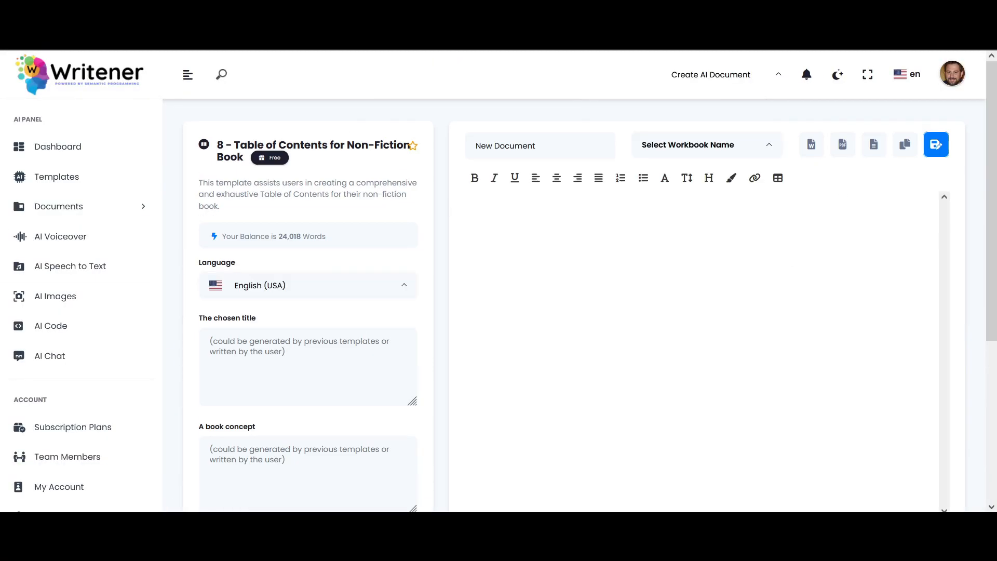
scroll(399, 252, "down", 2)
left_click(399, 252)
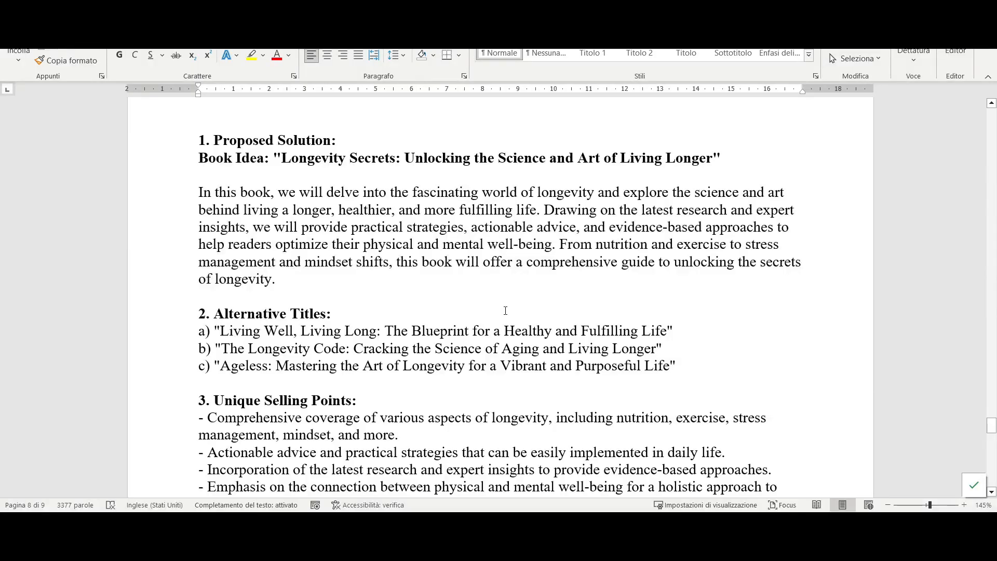
left_click_drag(283, 157, 715, 158)
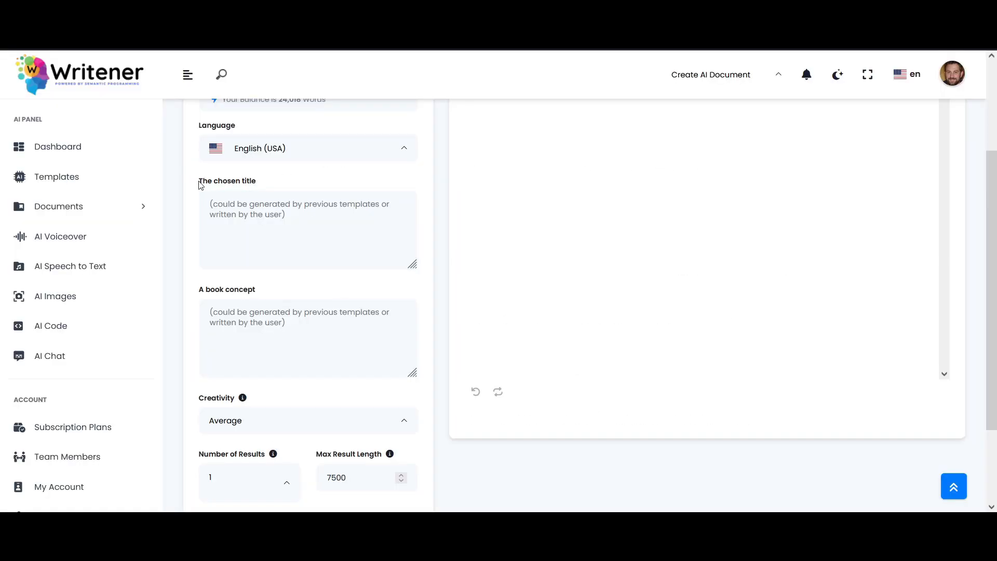
left_click_drag(201, 186, 277, 219)
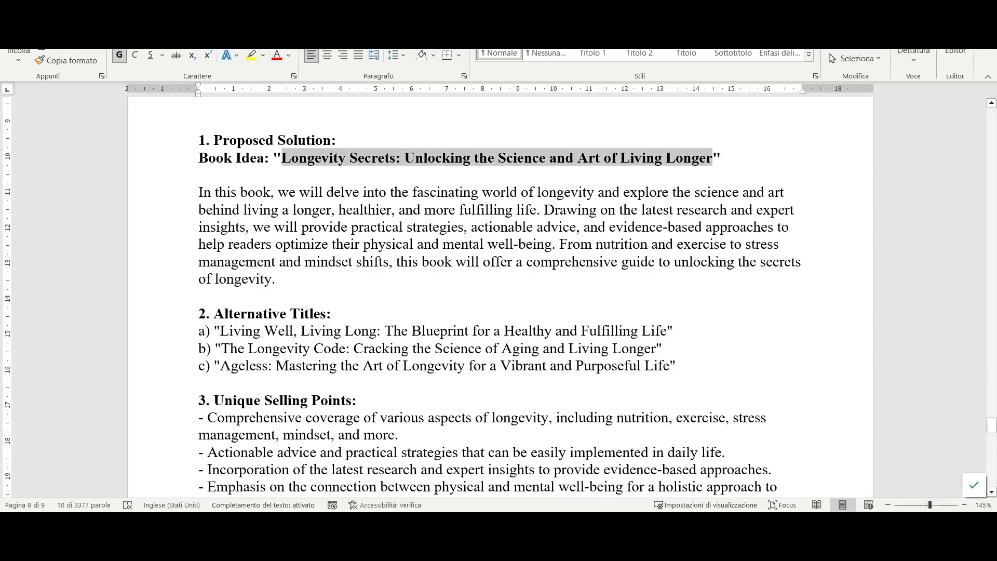
Copy the Longevity Secrets concept from Word, through theme "h) Finding Purpose and Meaning", into the book concept and generate the table of contents.
scroll(296, 196, "up", 2)
scroll(296, 196, "down", 2)
left_click_drag(199, 192, 396, 285)
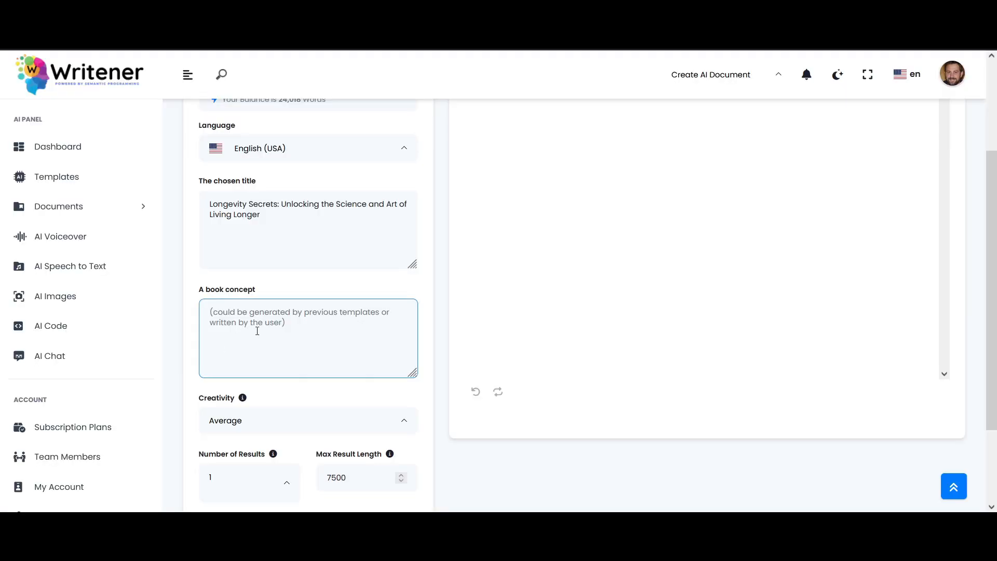
key("ctrl+v")
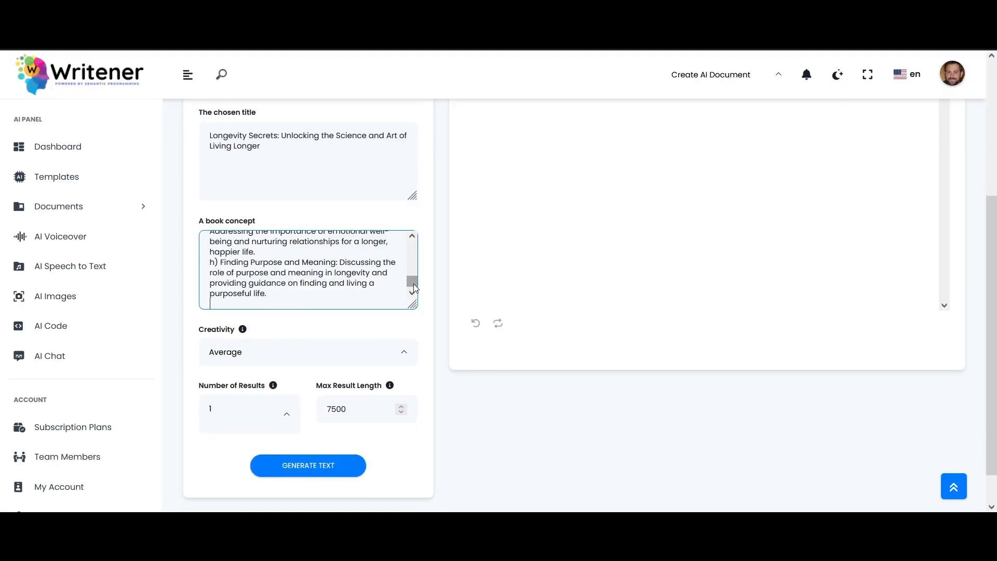
mouse_move(412, 285)
left_mouse_down()
mouse_move(430, 245)
mouse_move(422, 291)
left_mouse_up()
left_click(311, 465)
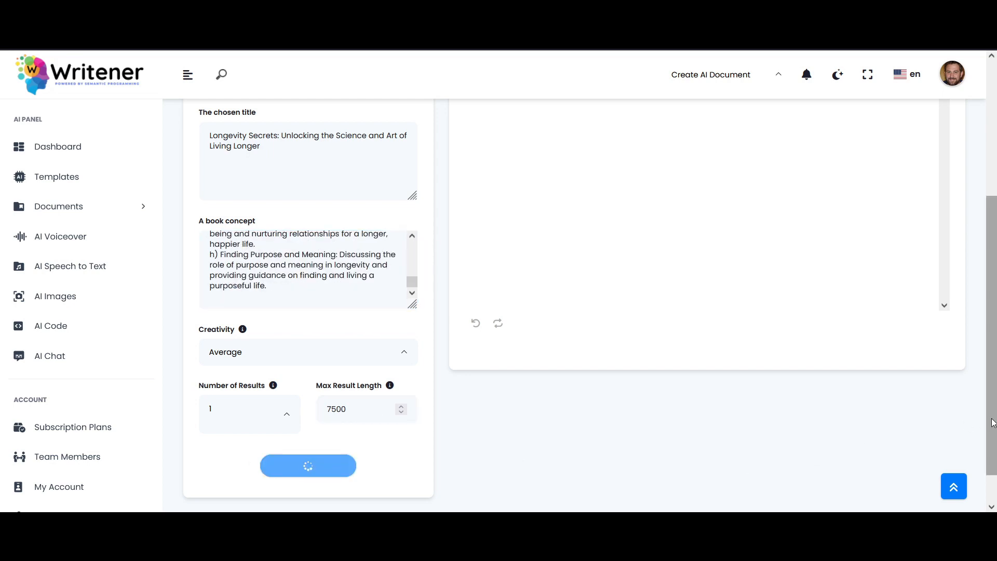
left_click_drag(984, 422, 996, 310)
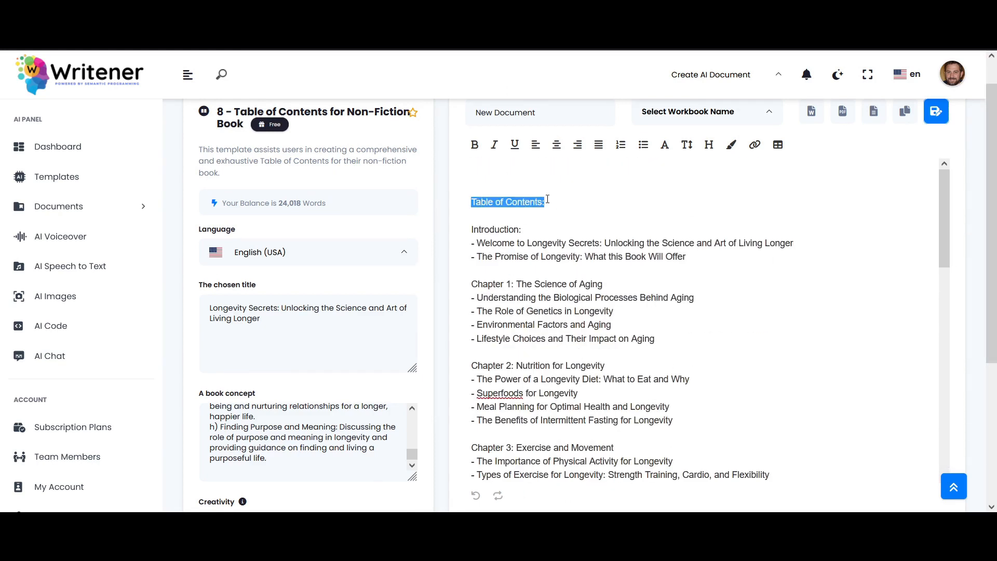
Bold the "Table of Contents:" and "Introduction" headings and the headings of Chapters 1 through 5 in the generated text.
left_click(475, 146)
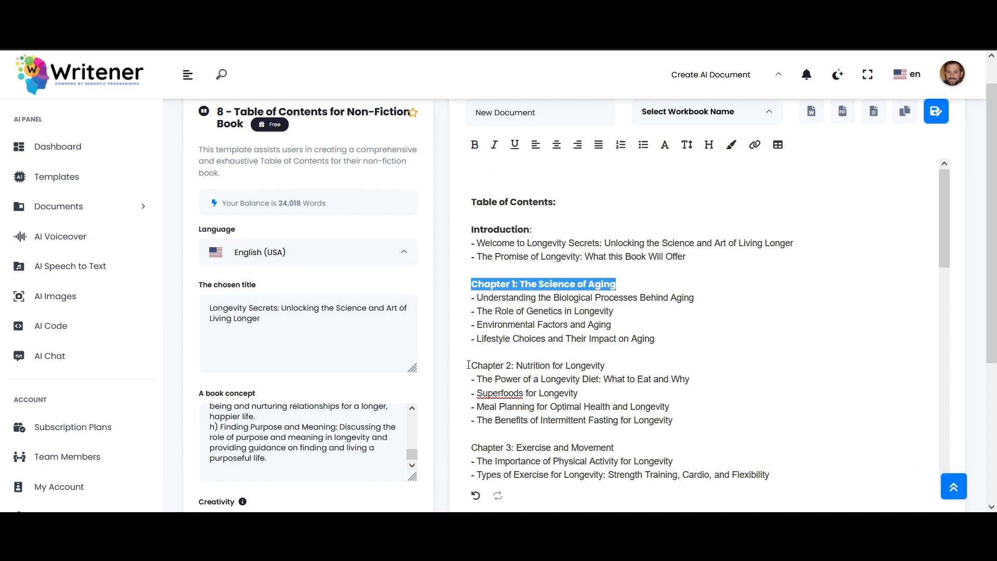
left_click_drag(470, 365, 611, 367)
left_click(474, 146)
left_click_drag(471, 447, 618, 447)
left_click(475, 146)
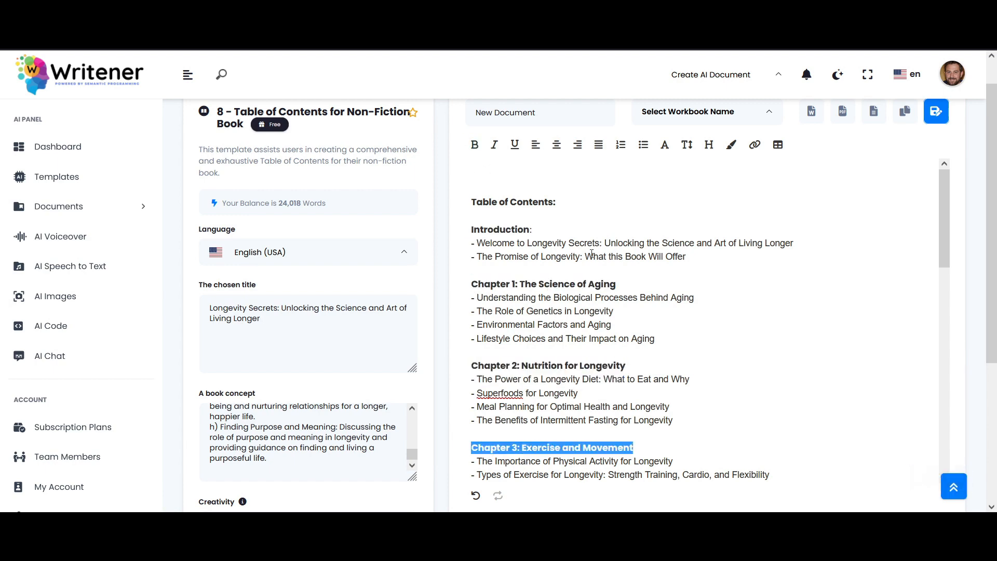
scroll(590, 255, "down", 4)
left_click_drag(470, 280, 671, 280)
left_click(475, 146)
left_click_drag(470, 362, 625, 362)
left_click(475, 146)
Bold the headings of Chapters 6, 7 and 8 and the "Conclusion" heading.
scroll(550, 305, "down", 2)
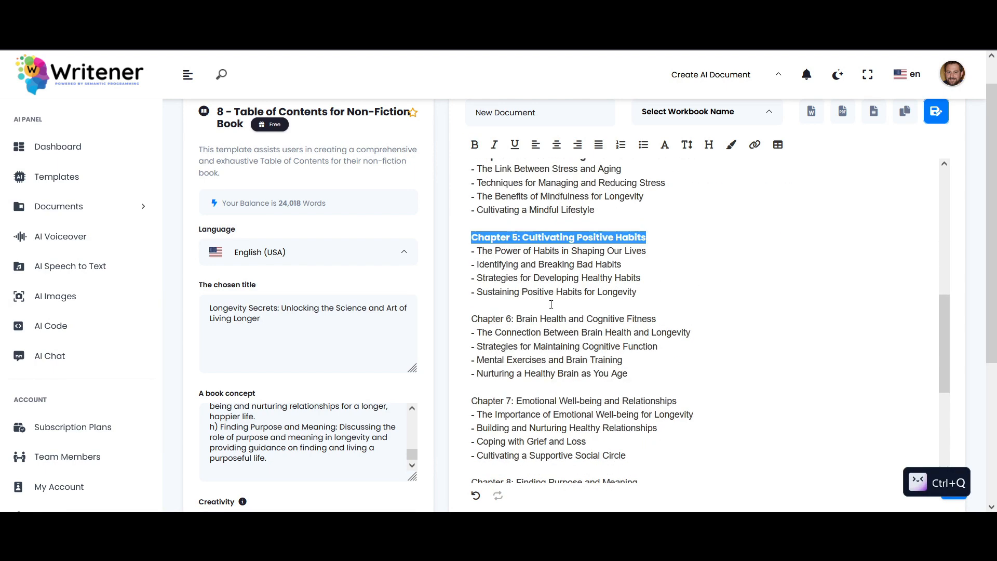
left_click_drag(470, 319, 659, 318)
left_click(474, 146)
scroll(506, 317, "down", 3)
left_click_drag(470, 214, 679, 214)
left_click(474, 146)
left_click_drag(470, 295, 638, 295)
left_click(474, 146)
left_click_drag(470, 377, 519, 377)
Copy the generated table of contents, switch to the Word document and add "CHOSEN BOOK" in red under "BOOK IDEA 3:".
scroll(764, 237, "up", 10)
left_click(904, 112)
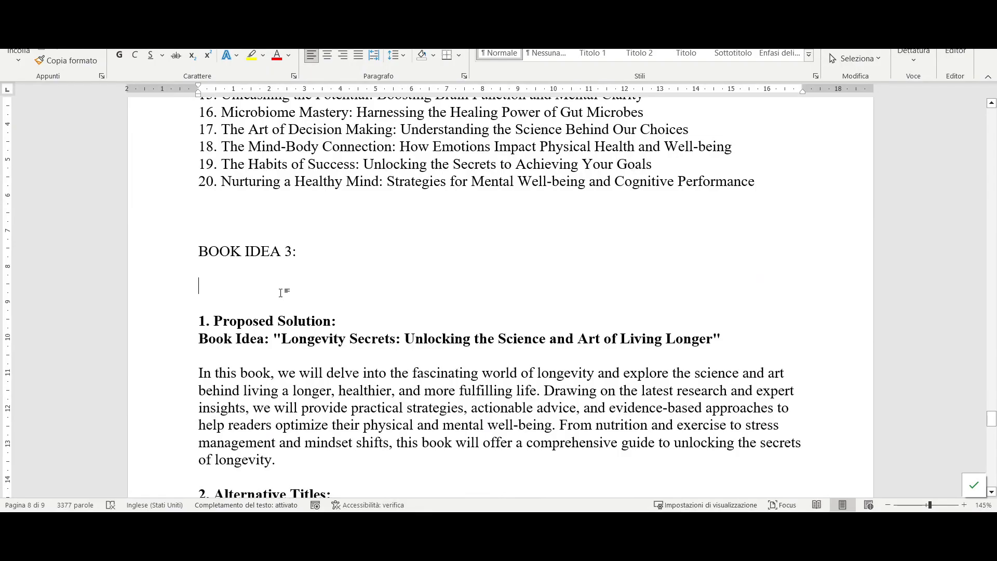
type("CHOSEN BOOK")
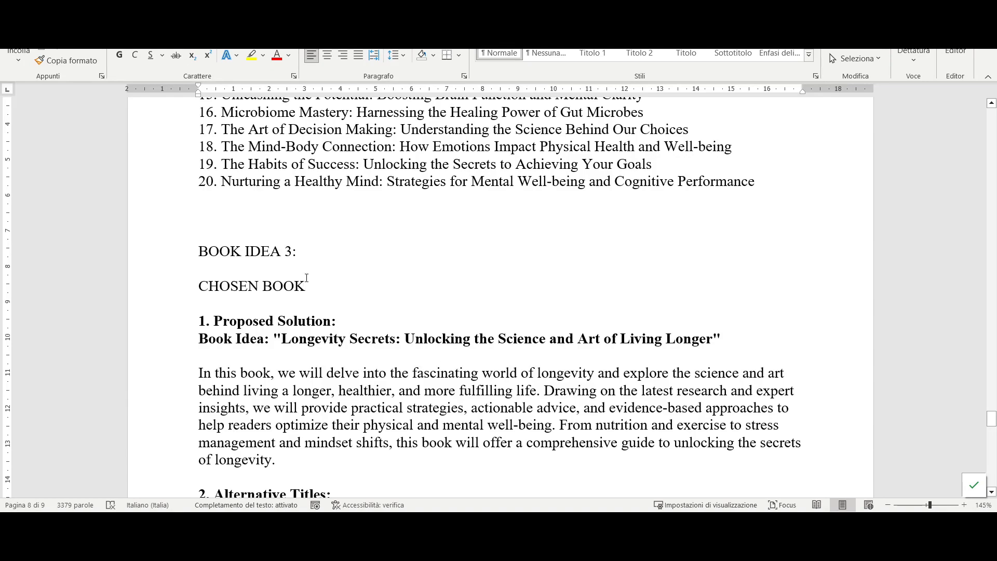
key("shift+Home")
left_click(280, 58)
left_click(441, 272)
Add the heading "TABLE OF CONTENTS:" at the end of the Word document and paste the copied table of contents below it.
scroll(441, 272, "down", 2)
scroll(441, 271, "down", 15)
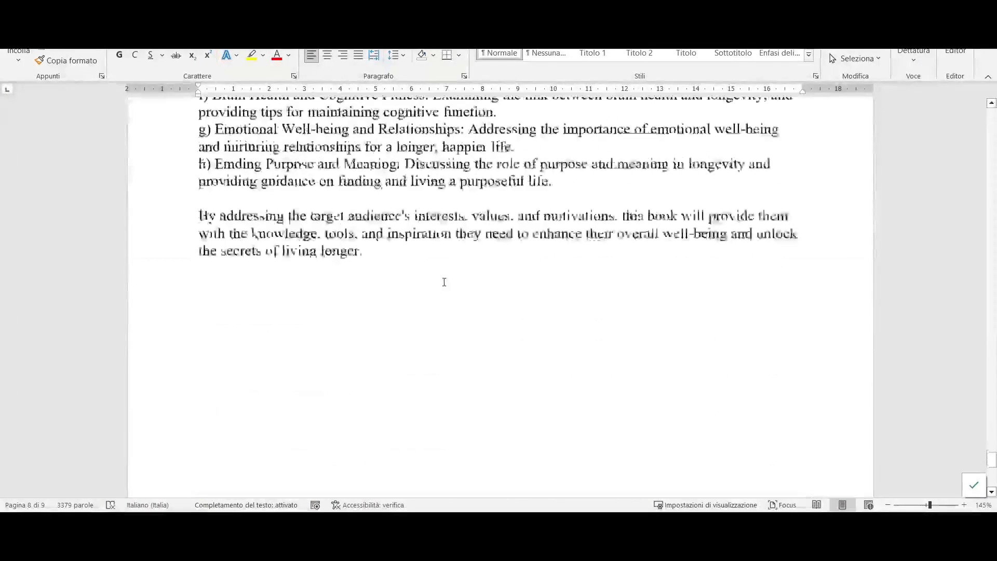
left_click(279, 236)
type("TABLE OF CONTENTS:")
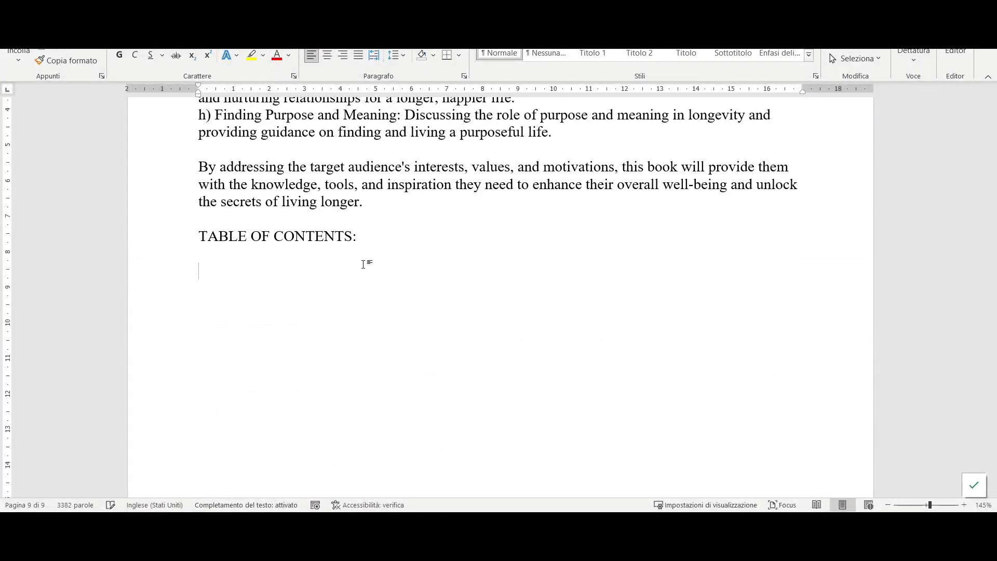
key("ctrl+v")
scroll(399, 276, "up", 15)
Make the "TABLE OF CONTENTS:" heading in the Word document red and bold.
left_click_drag(363, 238, 191, 237)
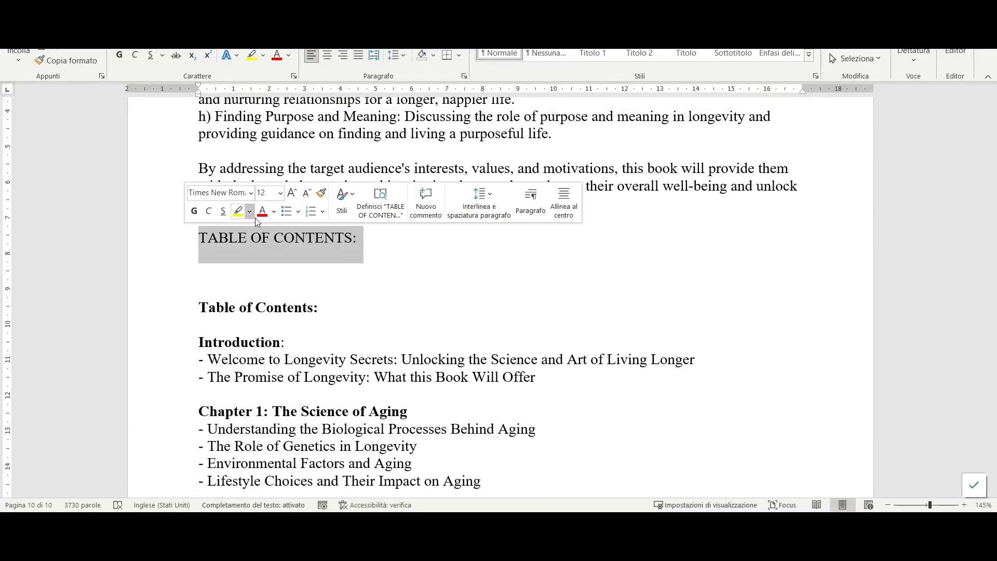
left_click(262, 210)
key("ctrl+g")
key("Right")
Open the Chapter and Paragraph Expansion template, paste the Word contents from Introduction through Conclusion as the entire Table of Contents, and enlarge that field.
scroll(481, 379, "down", 1)
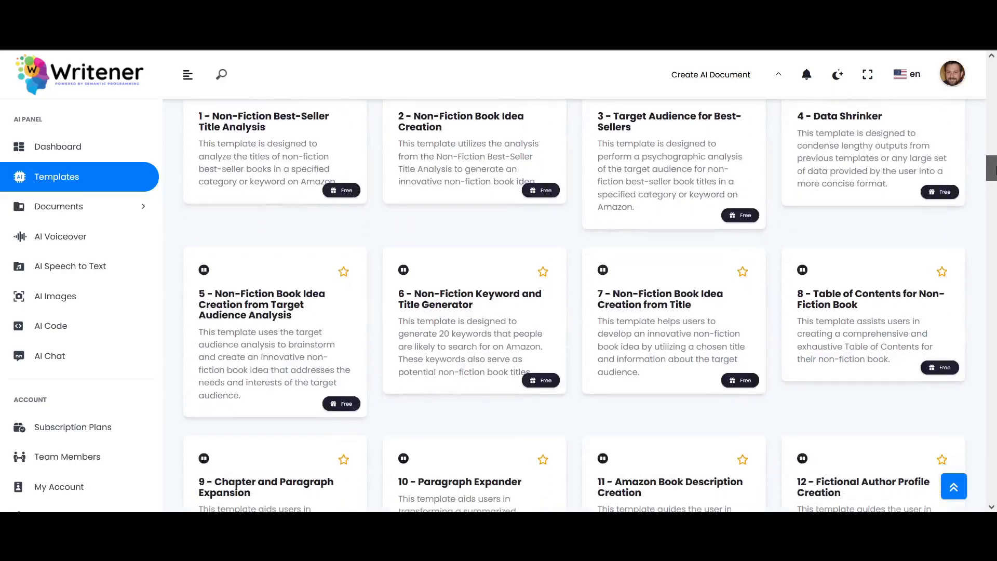
scroll(991, 179, "down", 5)
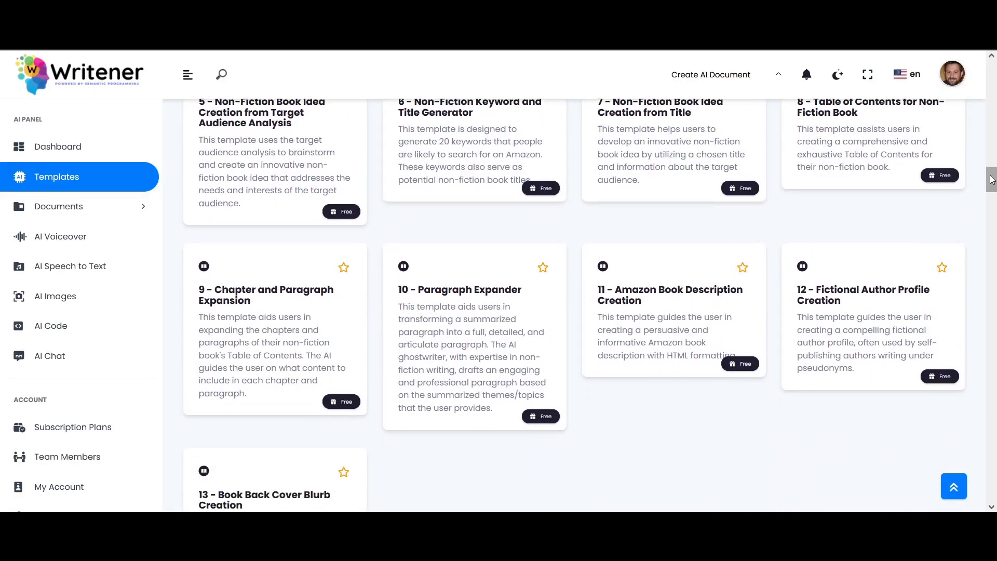
left_click(257, 330)
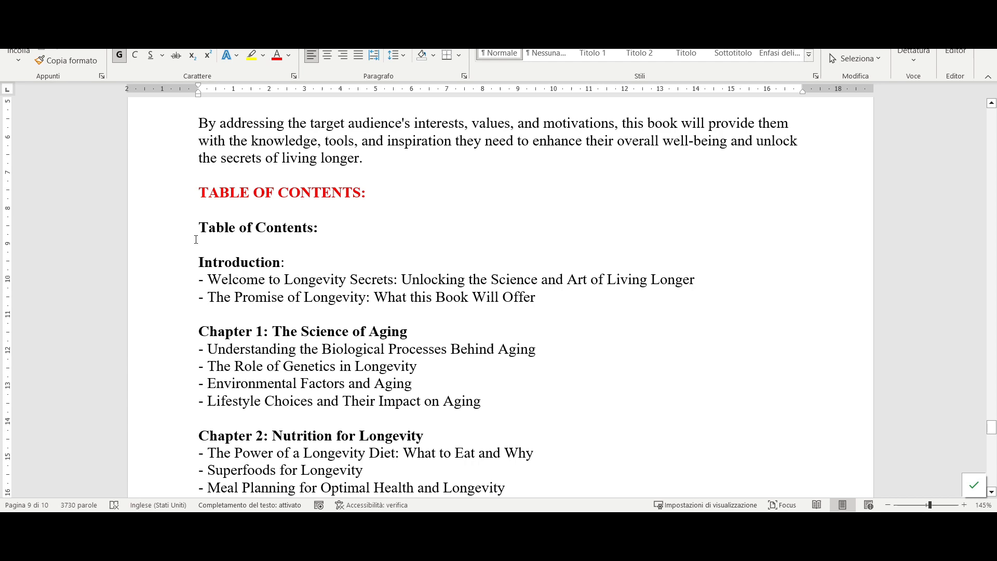
left_click_drag(197, 240, 544, 304)
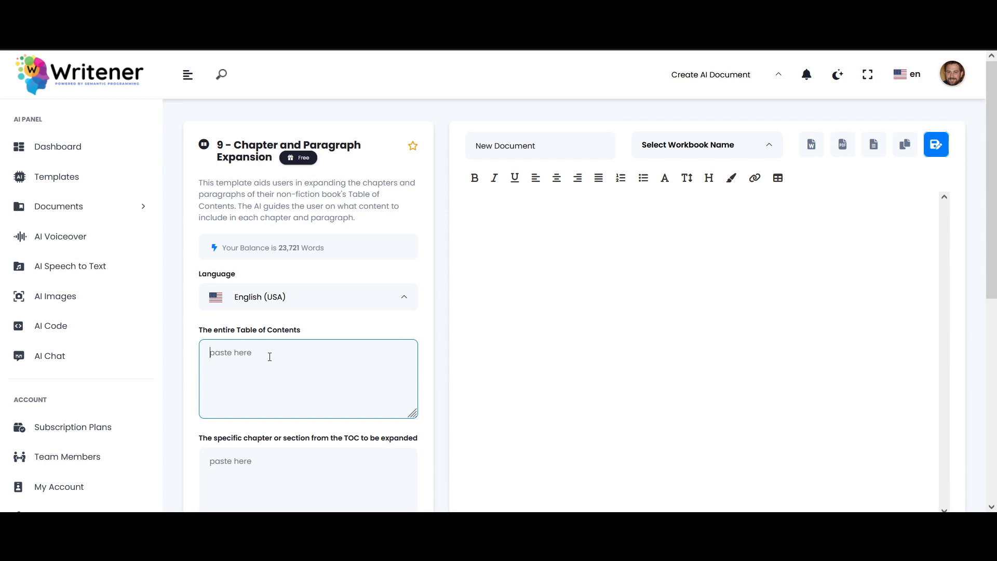
key("ctrl+v")
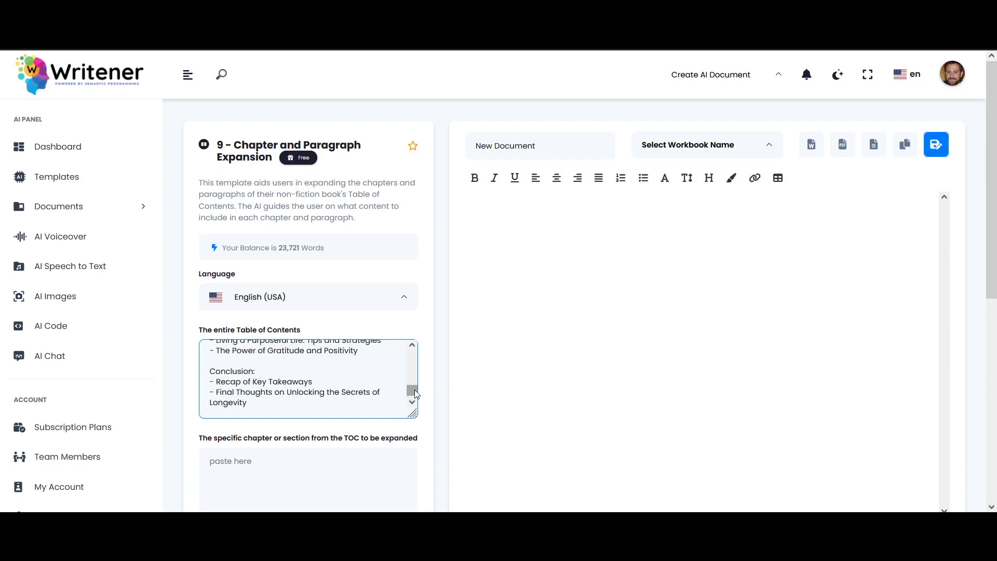
left_click_drag(415, 395, 412, 351)
left_click_drag(412, 424, 412, 486)
Copy the Chapter 1 heading and its first two subtopics from Word into the specific chapter or section to be expanded.
scroll(423, 329, "down", 4)
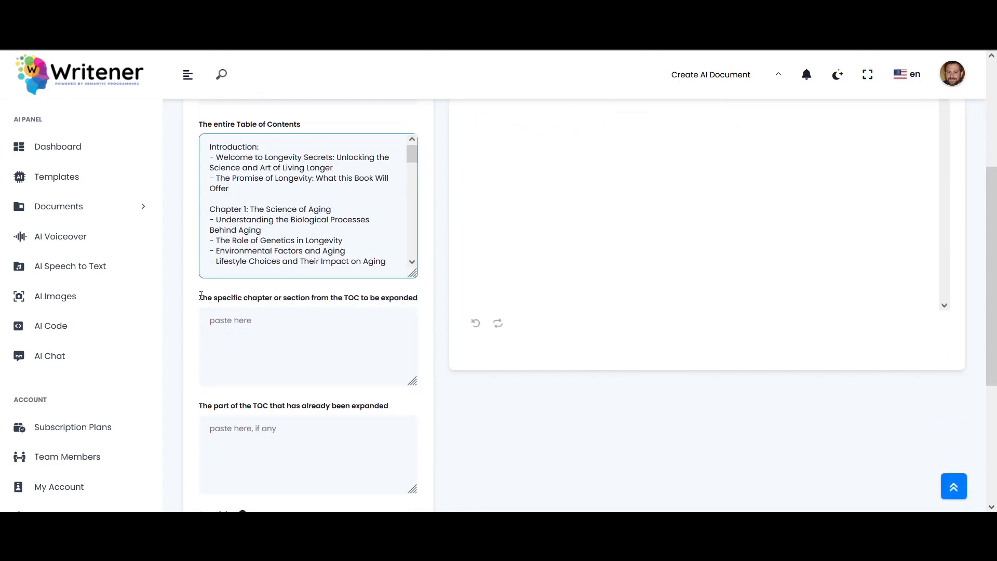
left_click_drag(201, 295, 390, 300)
key("alt+Tab")
scroll(385, 269, "up", 13)
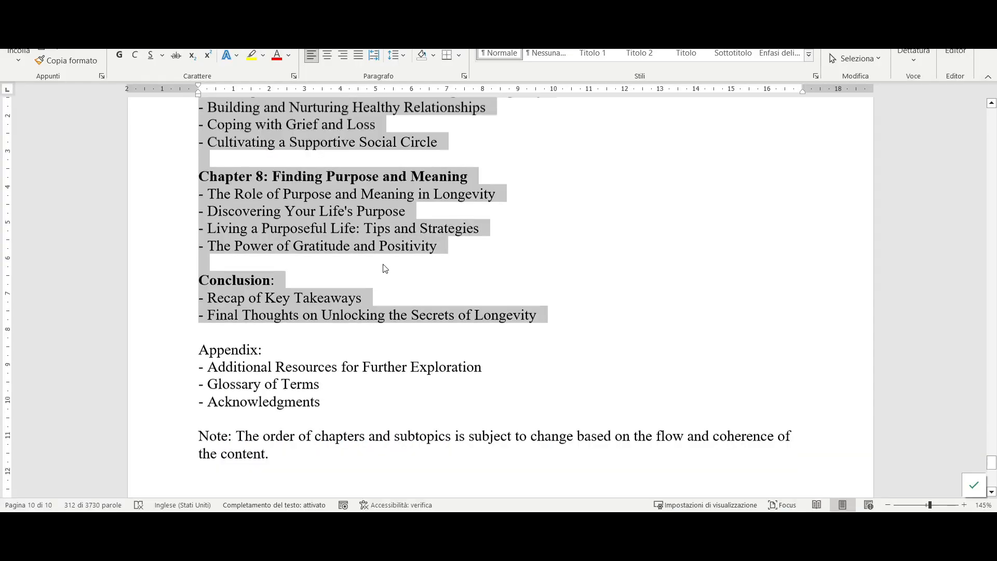
scroll(394, 279, "up", 4)
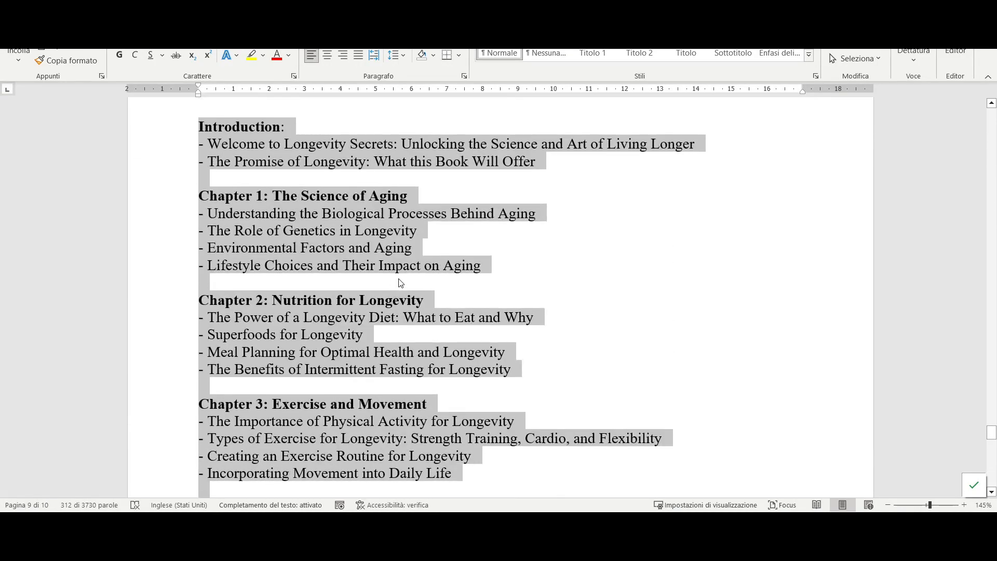
left_click(399, 283)
left_click_drag(199, 194, 297, 214)
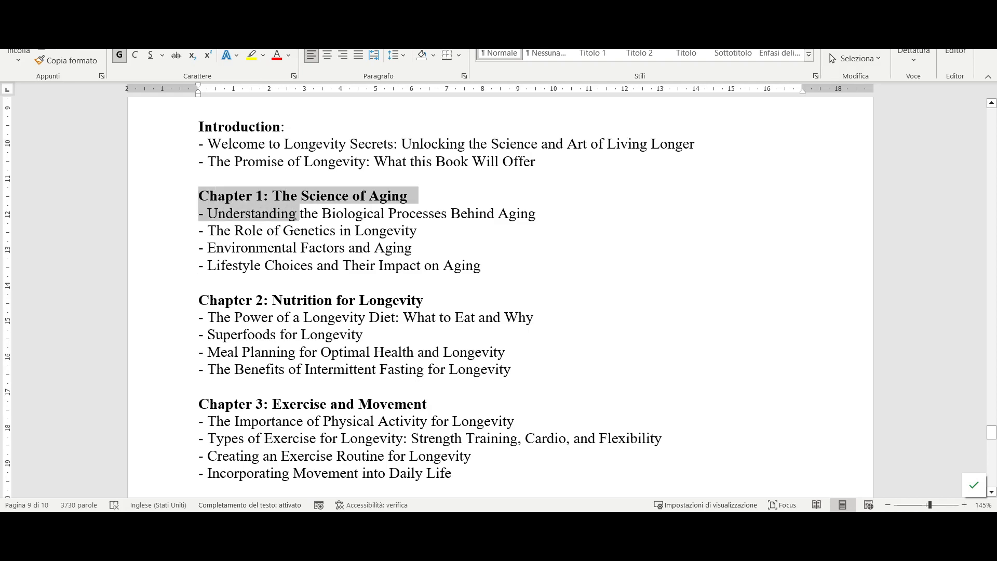
left_click_drag(503, 221, 543, 225)
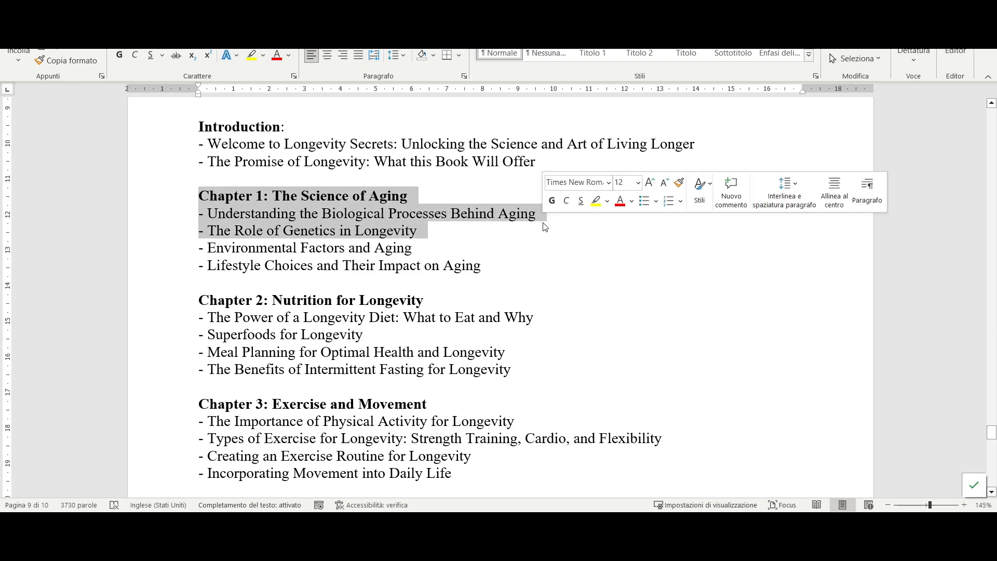
key("ctrl+c")
key("alt+Tab")
key("ctrl+v")
Copy the Introduction section from Word into the part of the TOC already expanded and generate the text.
scroll(312, 304, "up", 4)
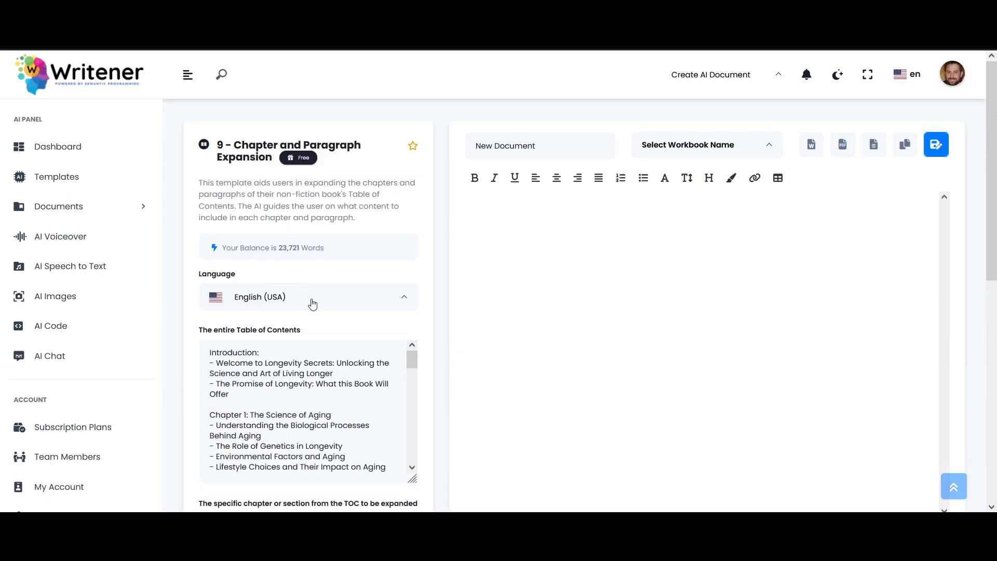
key("alt+Tab")
scroll(498, 296, "up", 3)
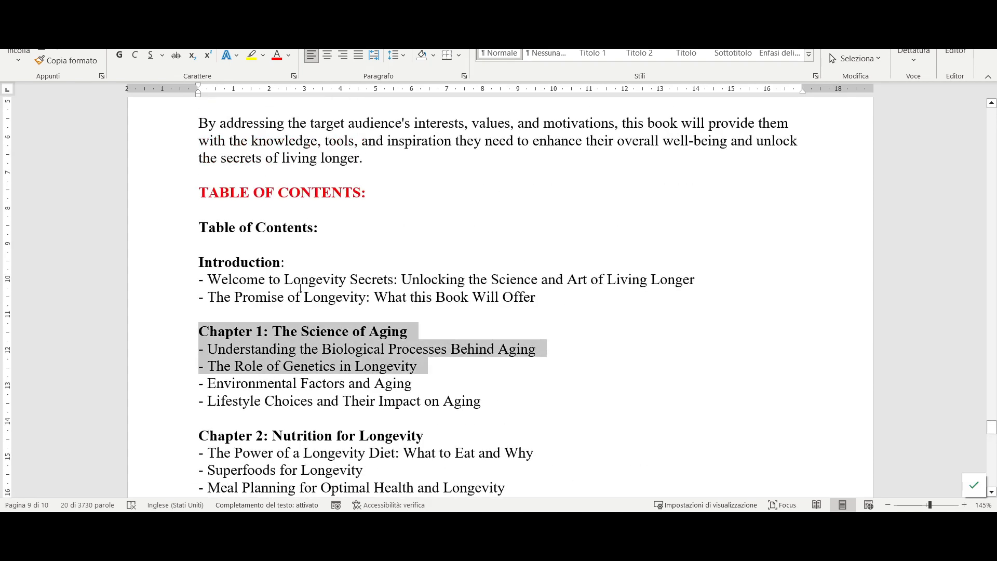
left_click(544, 297)
left_click_drag(544, 297, 198, 262)
key("ctrl+c")
key("alt+Tab")
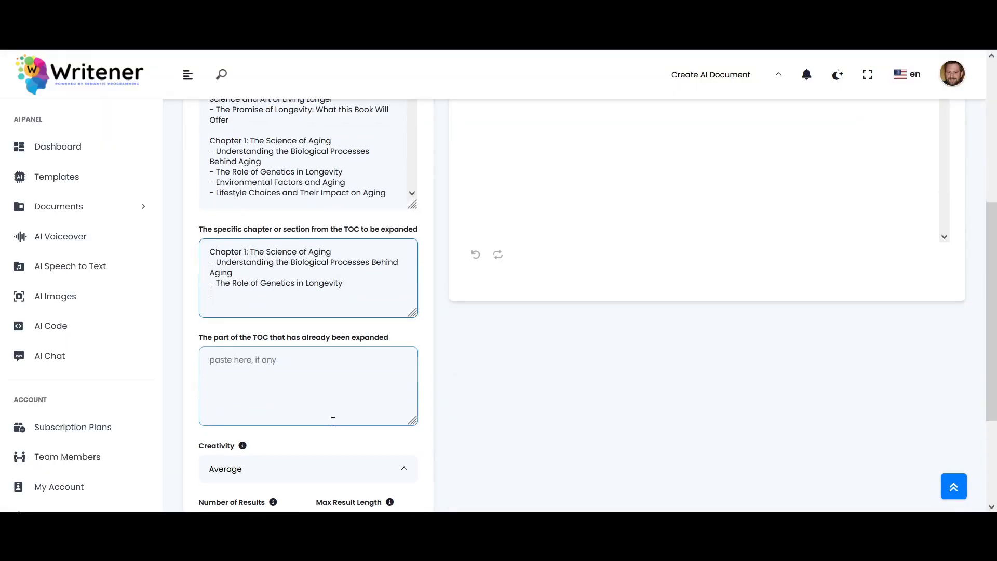
left_click(363, 411)
key("ctrl+v")
scroll(393, 454, "down", 3)
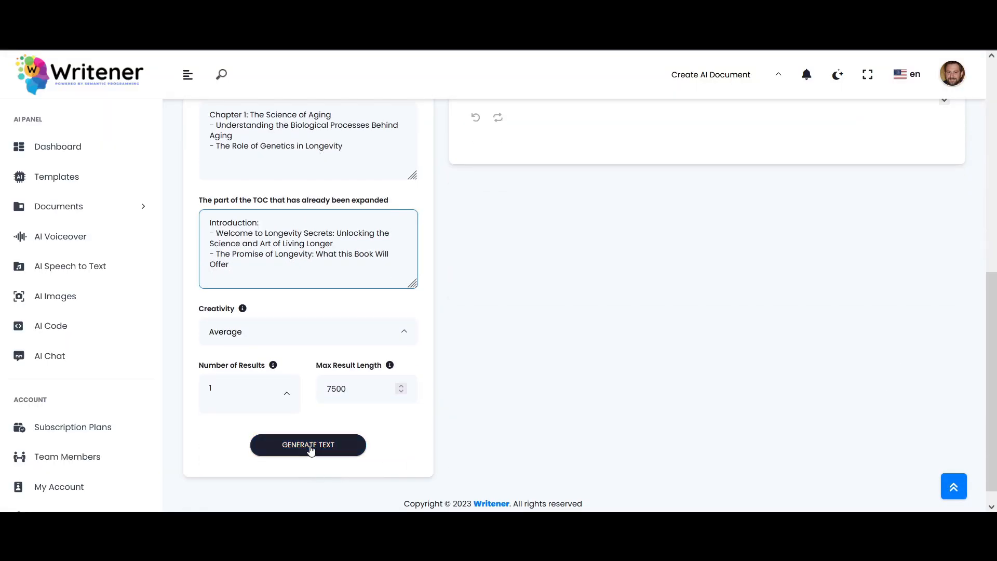
left_click(310, 443)
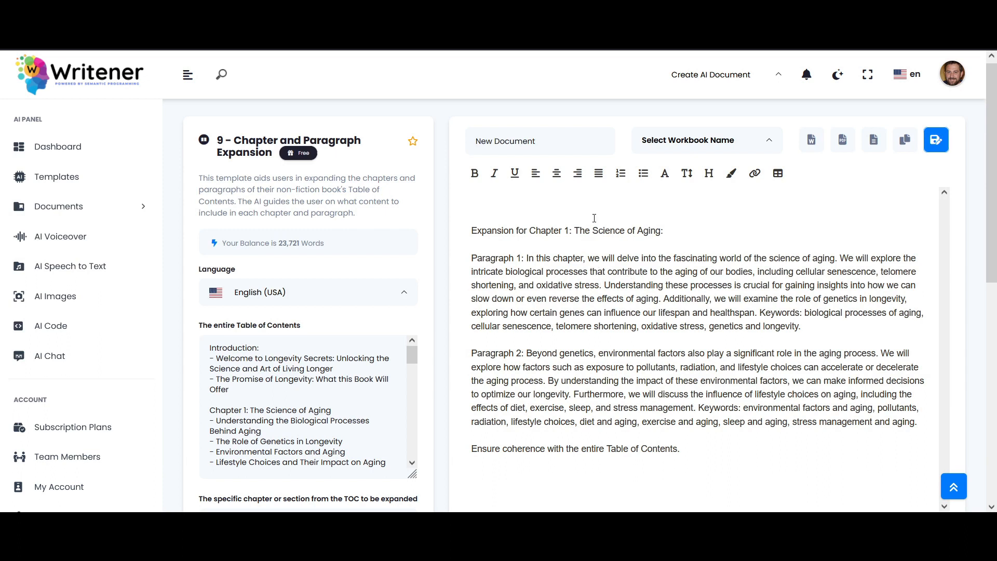
Bold the labels "Paragraph 1" and "Paragraph 2" in the generated Chapter 1 expansion.
double_click(479, 259)
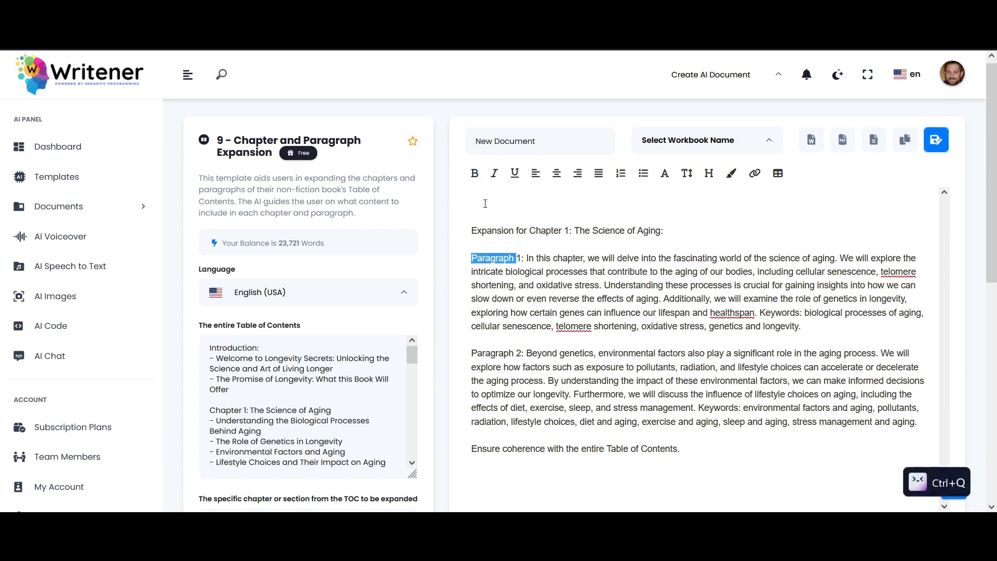
left_click(476, 174)
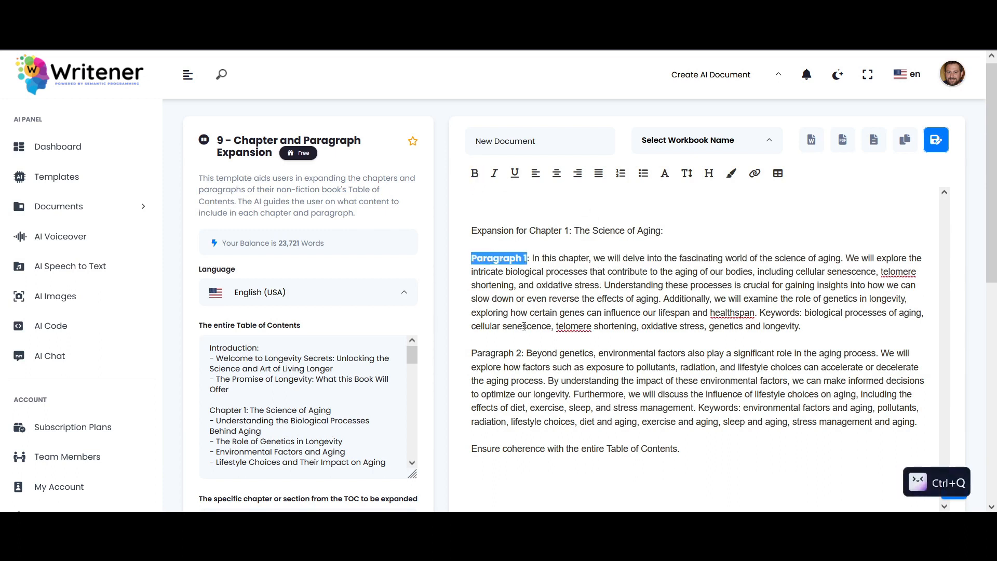
left_click(475, 173)
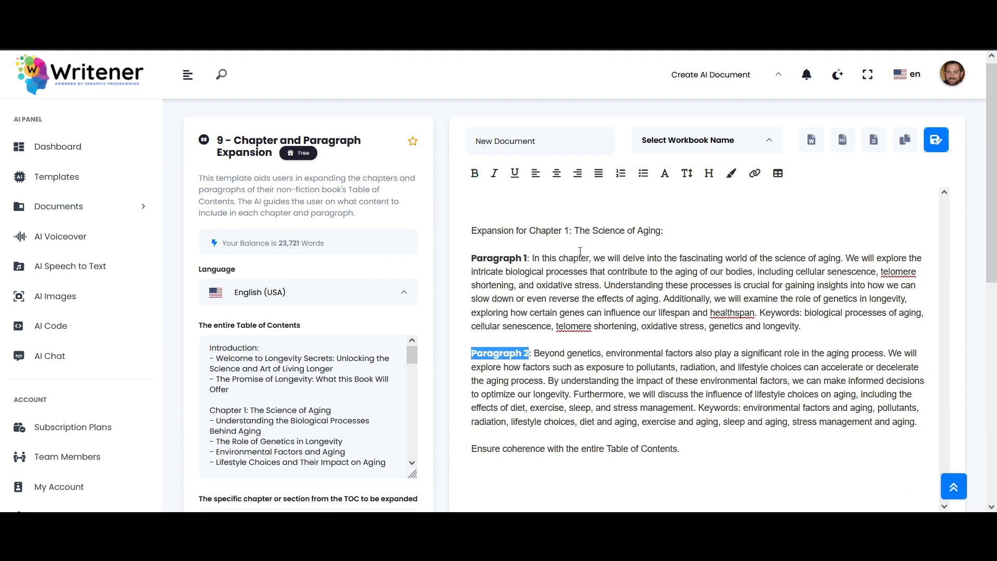
Copy Paragraph 1 of the expansion into Word below "Understanding the Biological Processes Behind Aging", separated by a blank line and indented.
left_click_drag(804, 326, 475, 260)
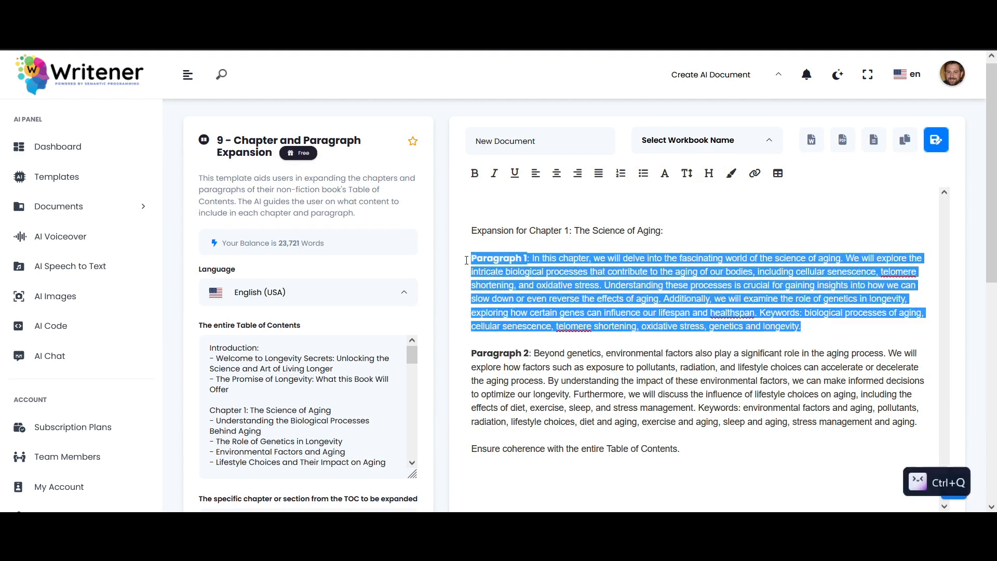
key("alt+Tab")
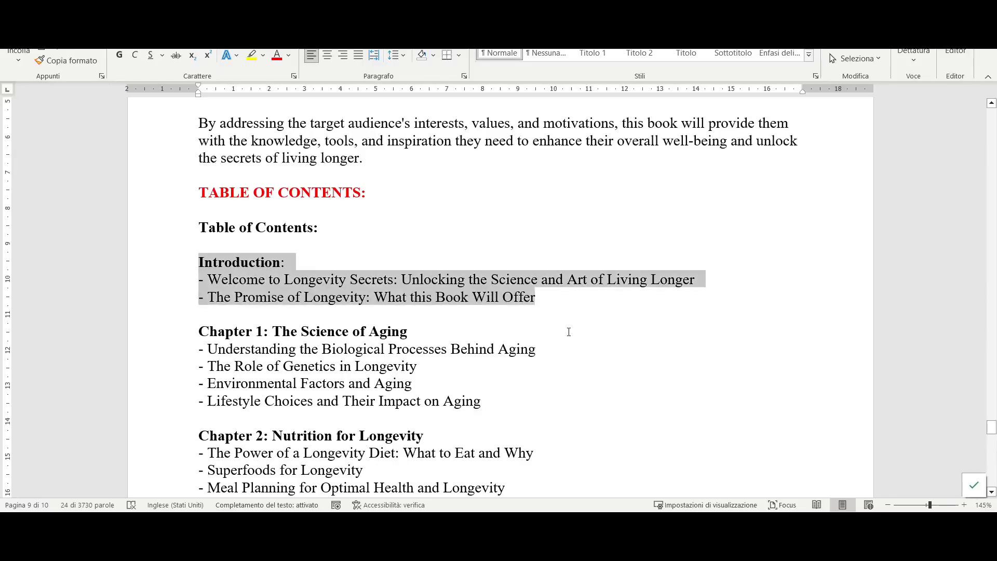
left_click(566, 302)
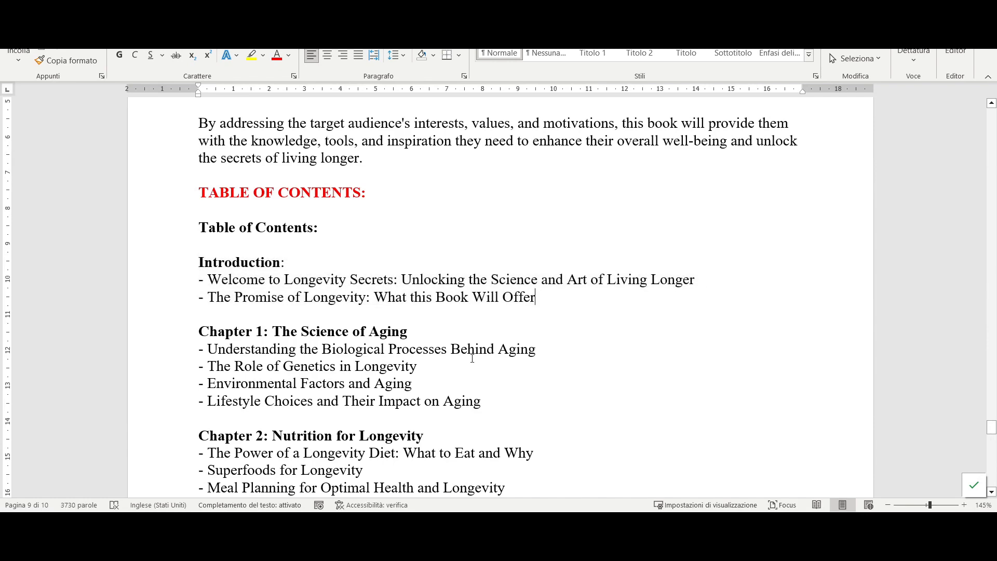
left_click(562, 349)
key("Return")
key("Return")
key("ctrl+v")
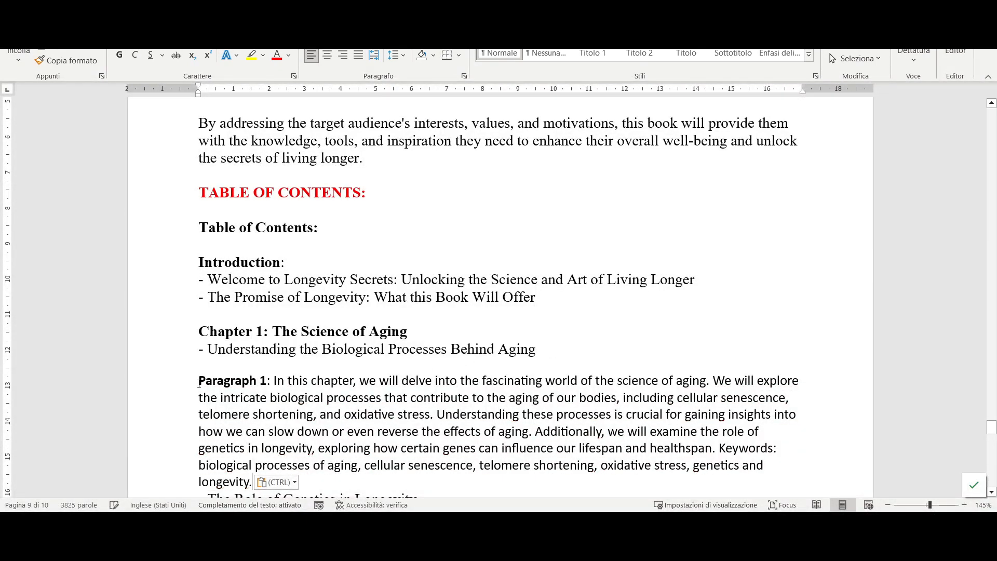
left_click(199, 384)
key("Tab")
Copy Paragraph 2 of the expansion and paste it into Word below "The Role of Genetics in Longevity", separated by a blank line.
key("alt+Tab")
left_click_drag(471, 353, 789, 432)
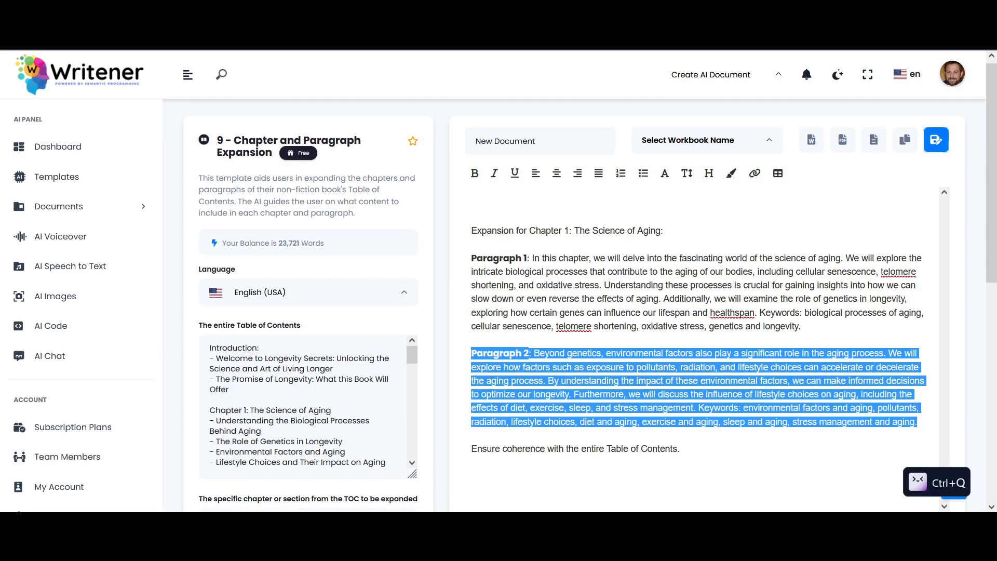
key("alt+Tab")
left_click(419, 378)
key("Return")
key("Return")
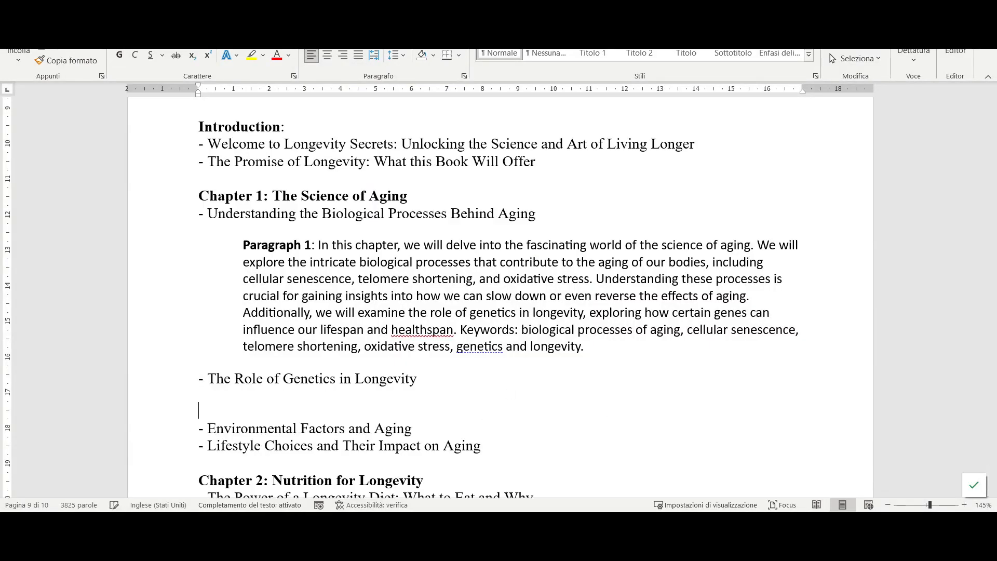
key("ctrl+v")
Indent all of Paragraph 2 like Paragraph 1 and add a blank line before "Environmental Factors and Aging".
key("Tab")
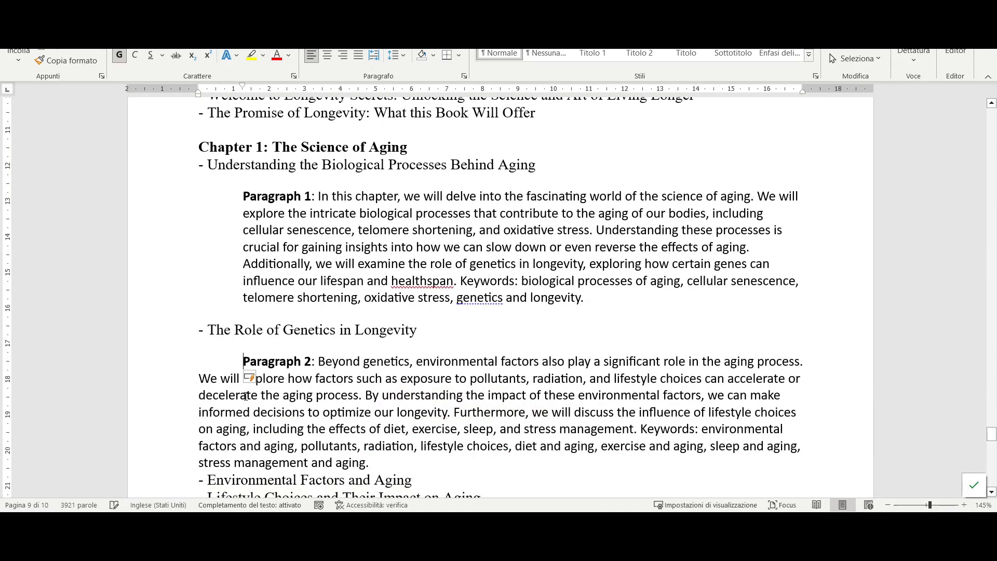
left_click(398, 463)
key("Return")
key("Return")
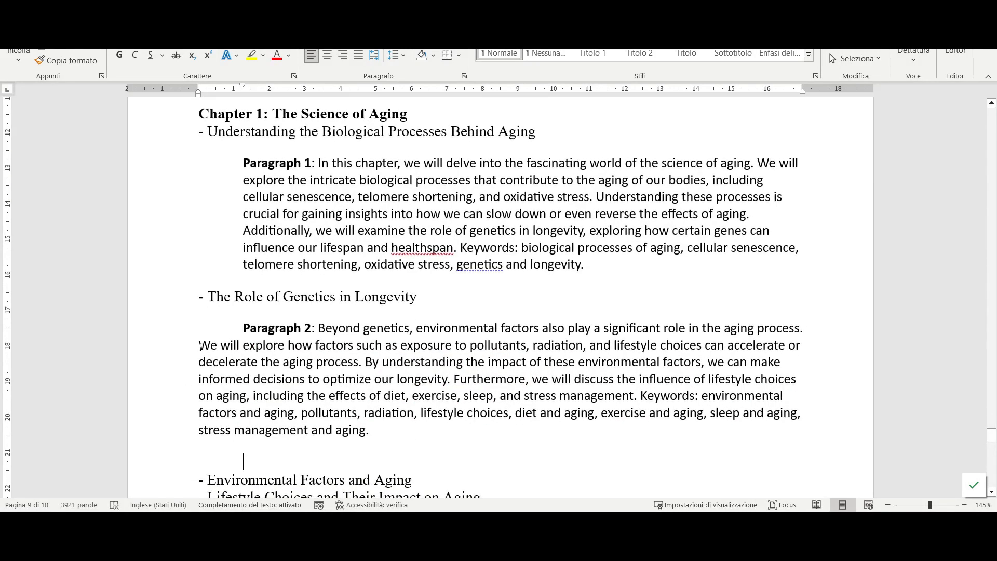
key("Tab")
left_click_drag(991, 438, 993, 436)
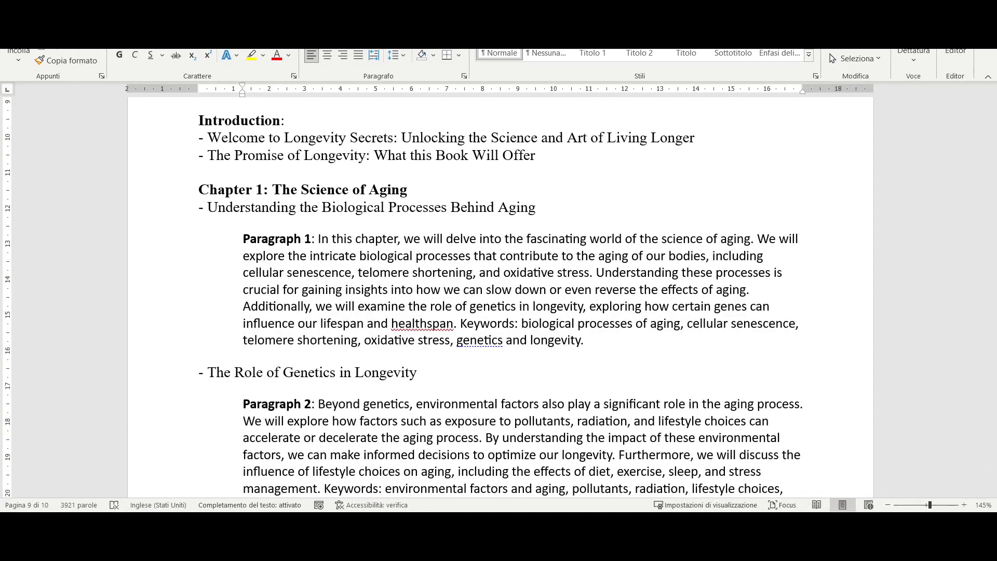
Bold the subheadings "Understanding the Biological Processes Behind Aging" and "The Role of Genetics in Longevity", and add a blank line below the Chapter 1 heading.
left_click_drag(544, 208, 198, 208)
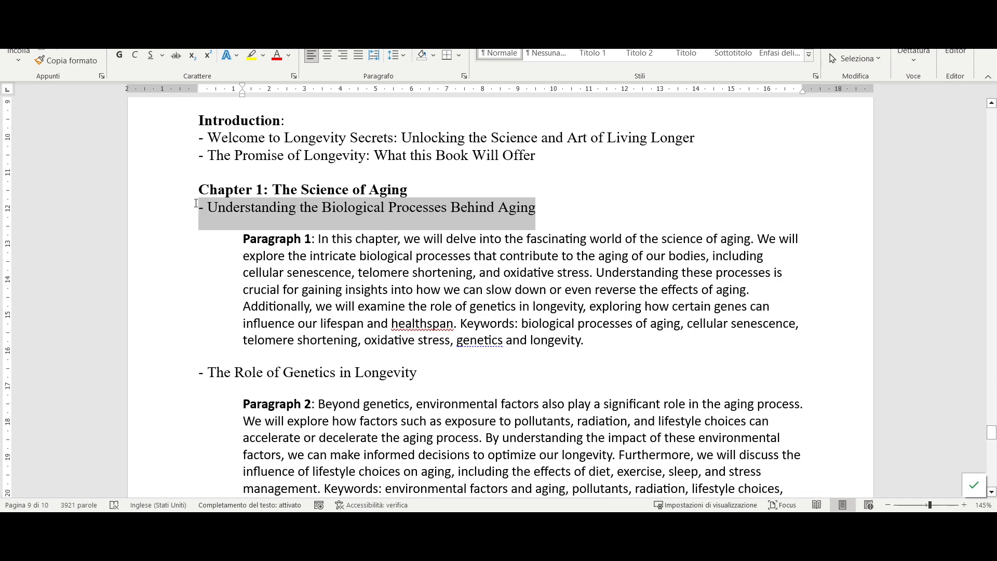
key("ctrl+g")
left_click_drag(434, 371, 198, 372)
key("ctrl+g")
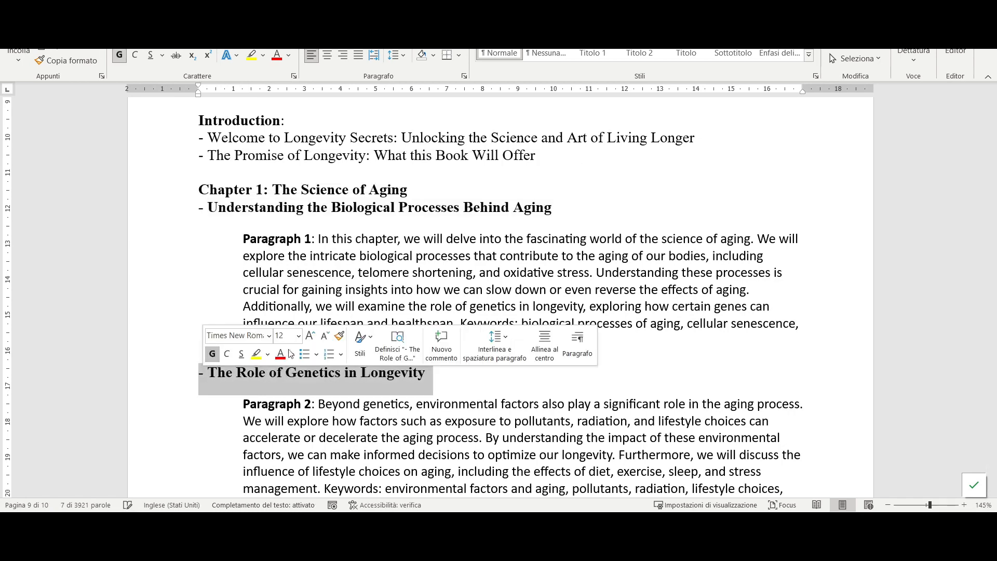
left_click(598, 377)
left_click(425, 192)
key("Return")
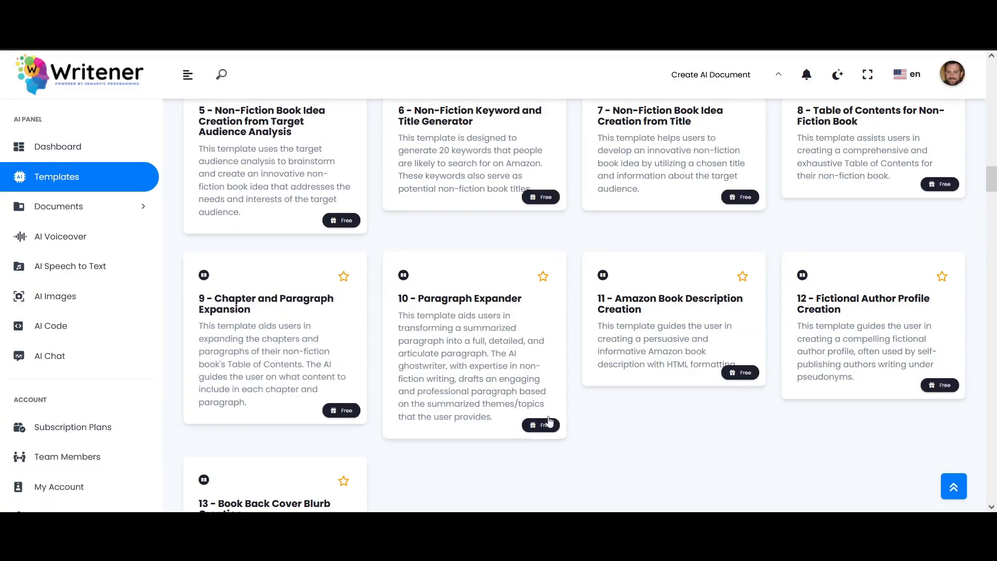
Open the Paragraph Expander template, paste the text of Paragraph 1 from Word as its instructions, and generate the full text.
left_click(461, 303)
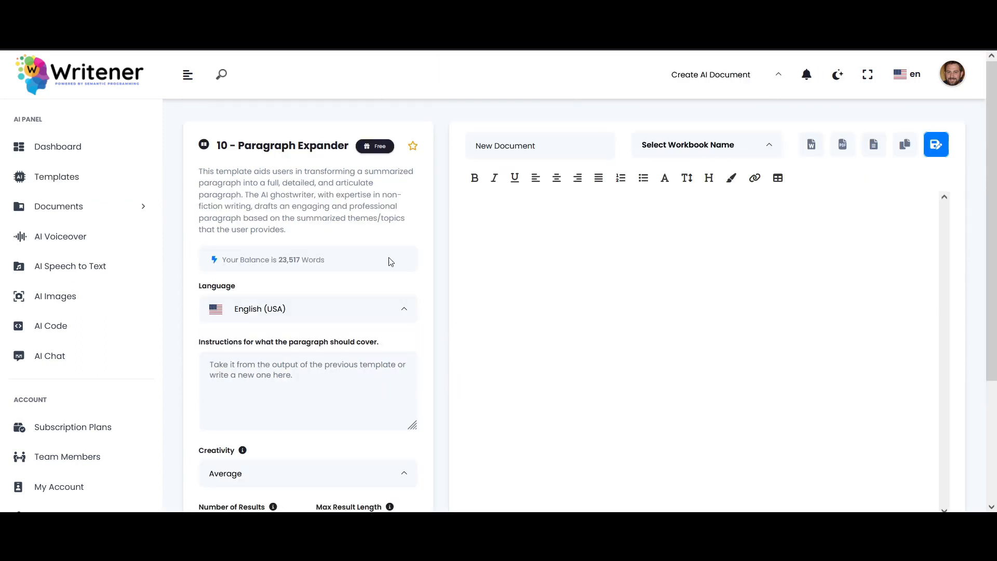
scroll(991, 223, "down", 2)
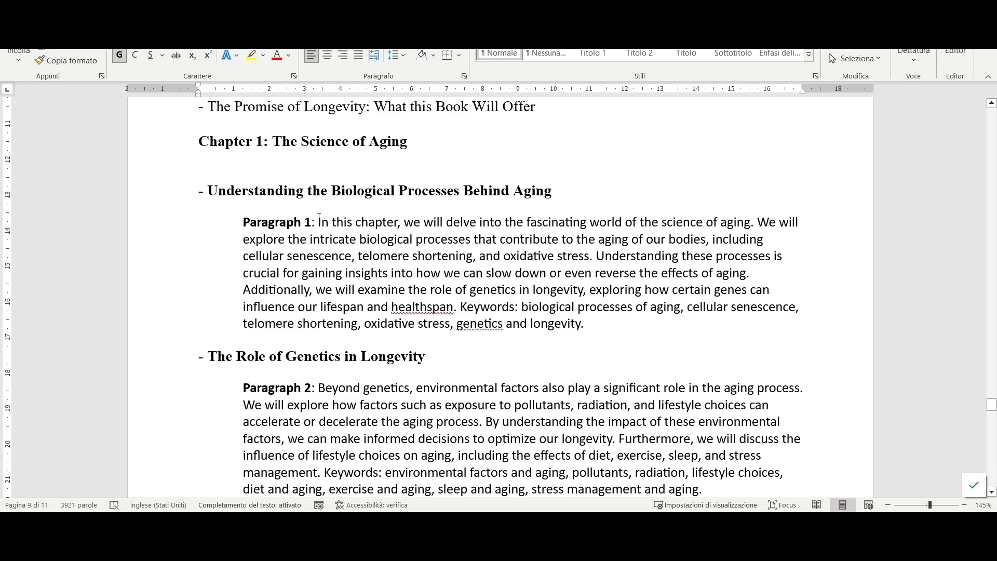
left_click_drag(319, 217, 590, 323)
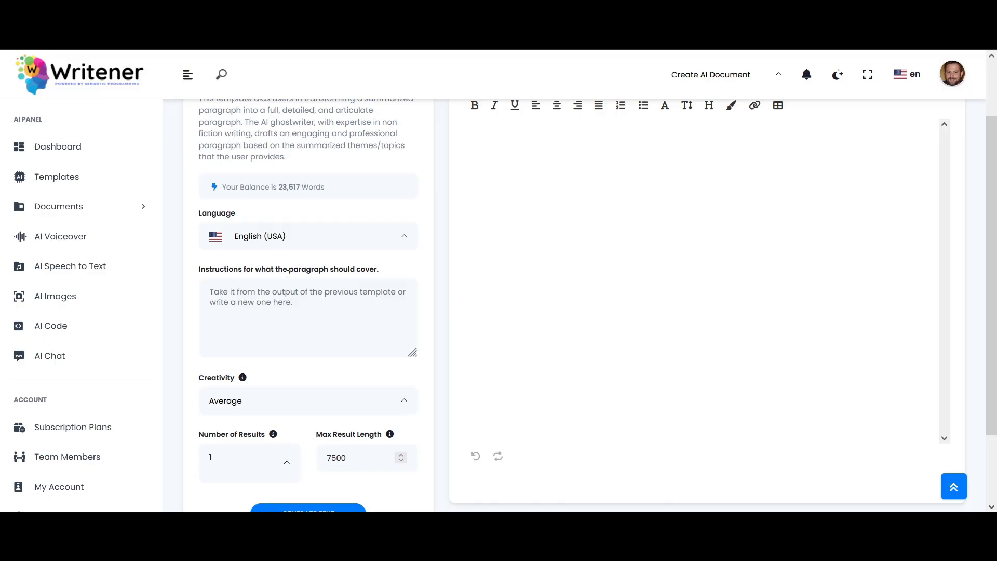
key("ctrl+v")
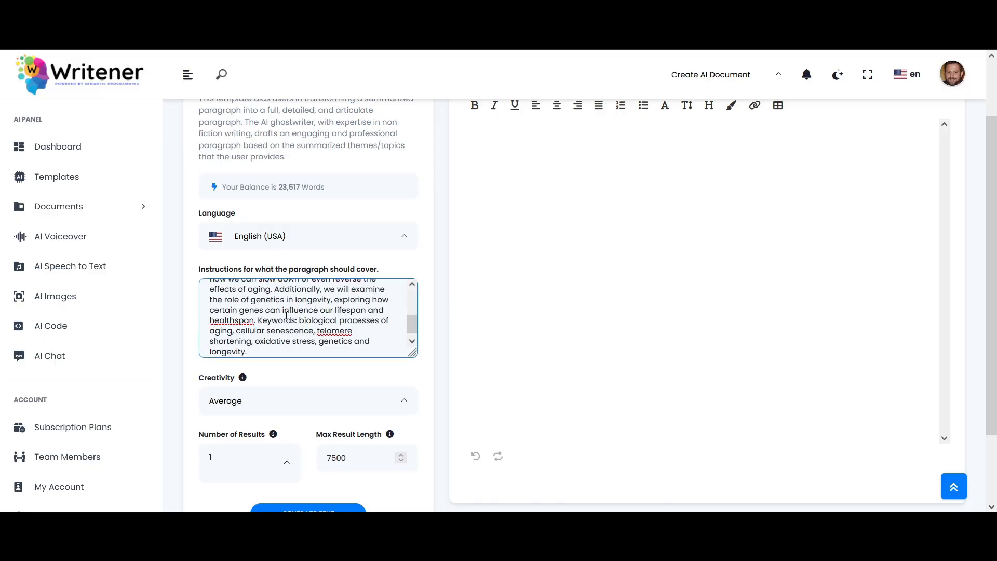
scroll(341, 443, "down", 2)
left_click(309, 447)
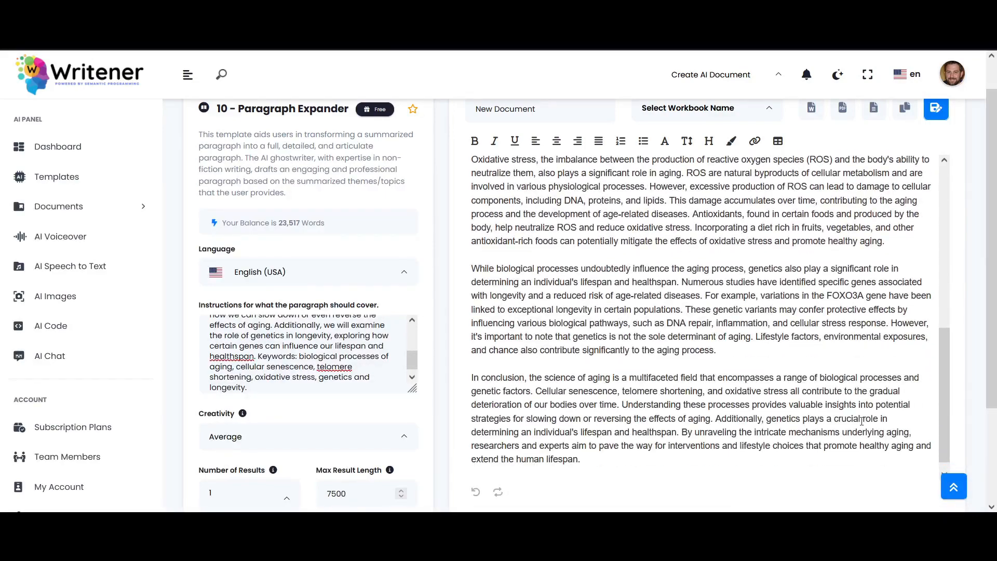
Copy the generated full text and paste it into Word below Paragraph 1, separated by a blank line and indented.
left_click_drag(584, 459, 698, 178)
left_click(698, 178)
left_click(904, 108)
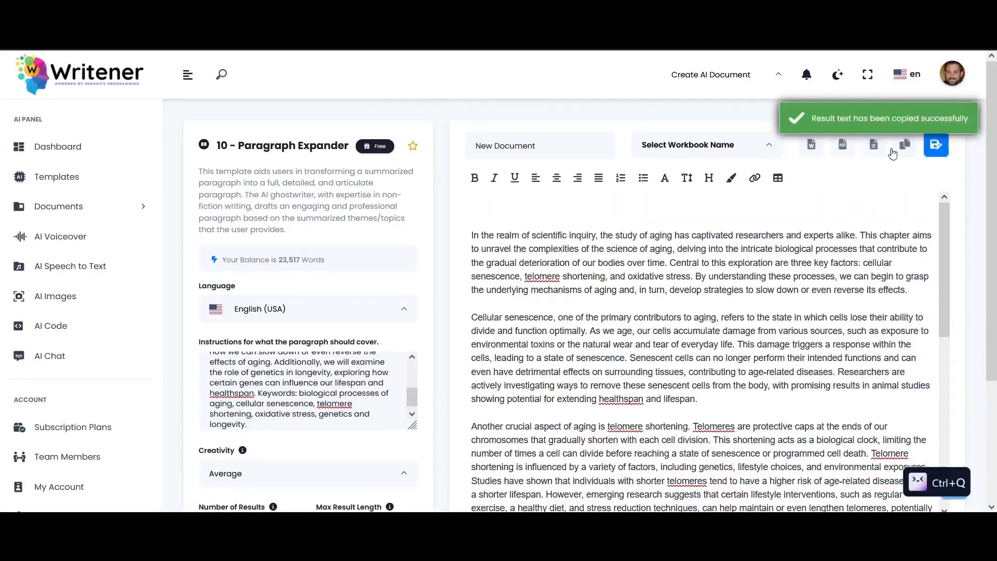
key("alt+Tab")
left_click(616, 327)
key("Return")
key("Return")
key("Tab")
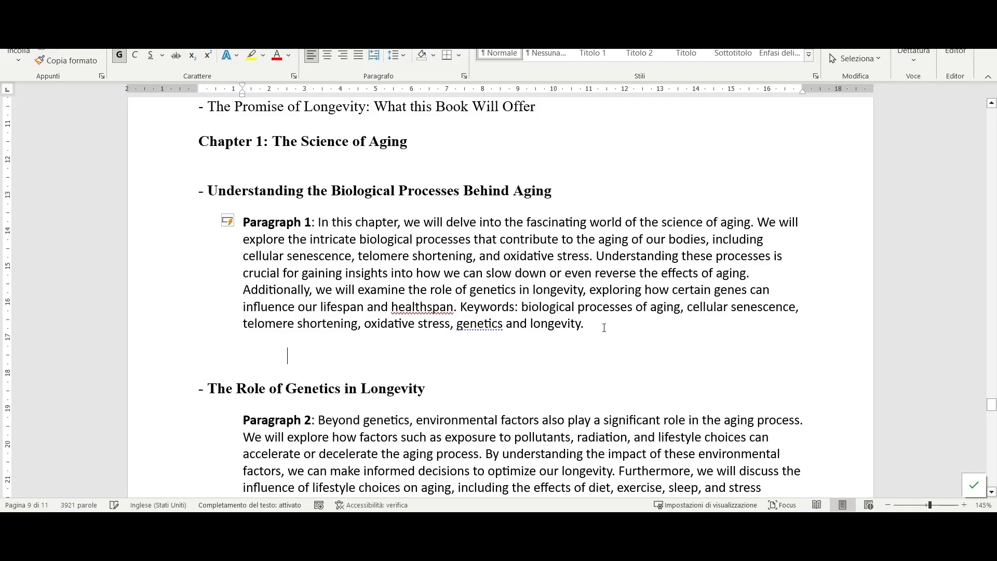
key("ctrl+v")
Remove the extra blank line above the pasted text and indent its first two paragraphs one level deeper than Paragraph 1.
left_click(405, 323)
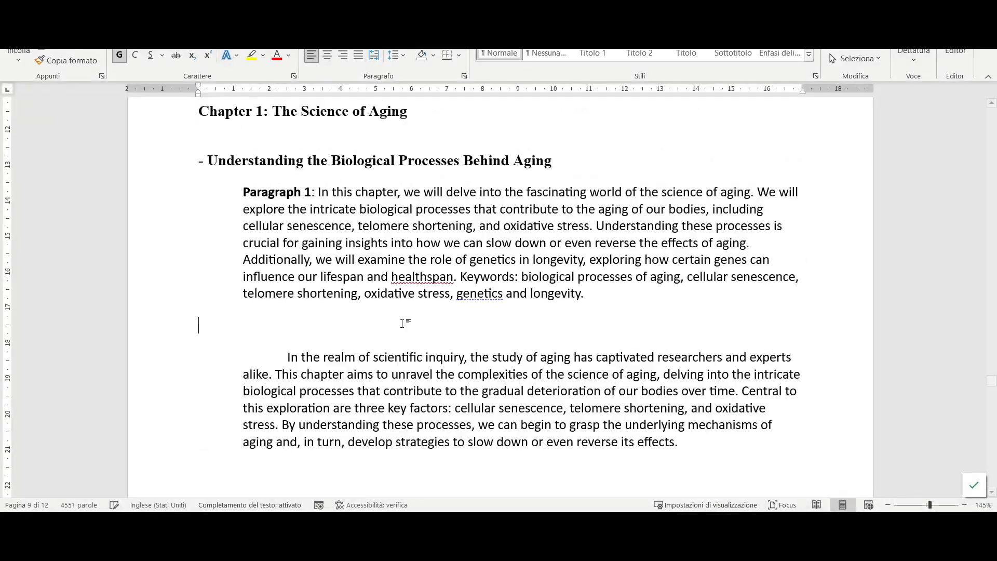
key("BackSpace")
left_click(245, 342)
key("Tab")
scroll(234, 441, "down", 1)
scroll(234, 441, "down", 2)
left_click(243, 355)
key("Tab")
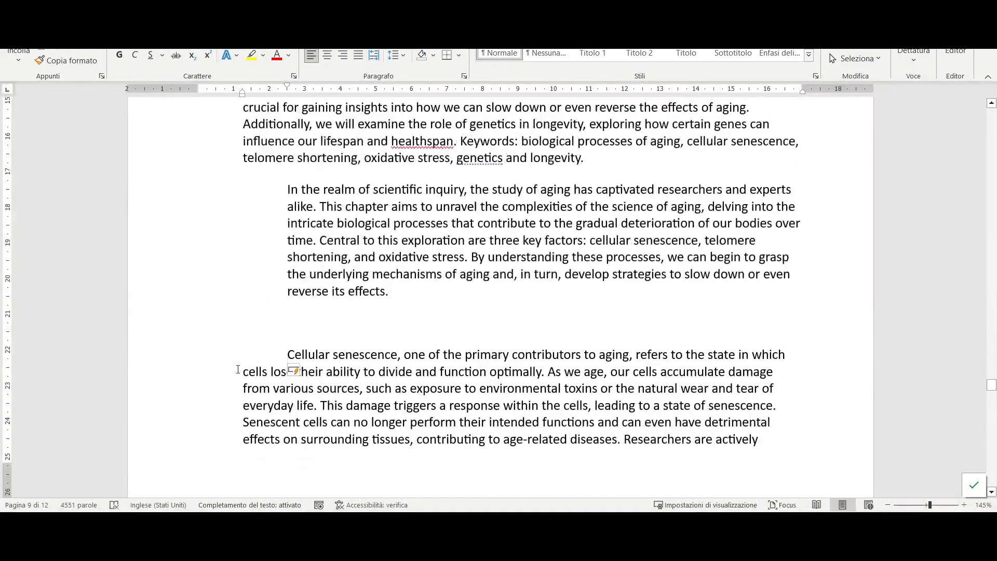
key("Tab")
Indent the pasted paragraphs about telomere shortening and oxidative stress to the same level as the ones above.
scroll(276, 381, "down", 9)
left_click(243, 292)
key("Tab")
key("Tab")
scroll(234, 382, "down", 2)
left_click(242, 399)
key("Tab")
key("Tab")
scroll(233, 283, "down", 6)
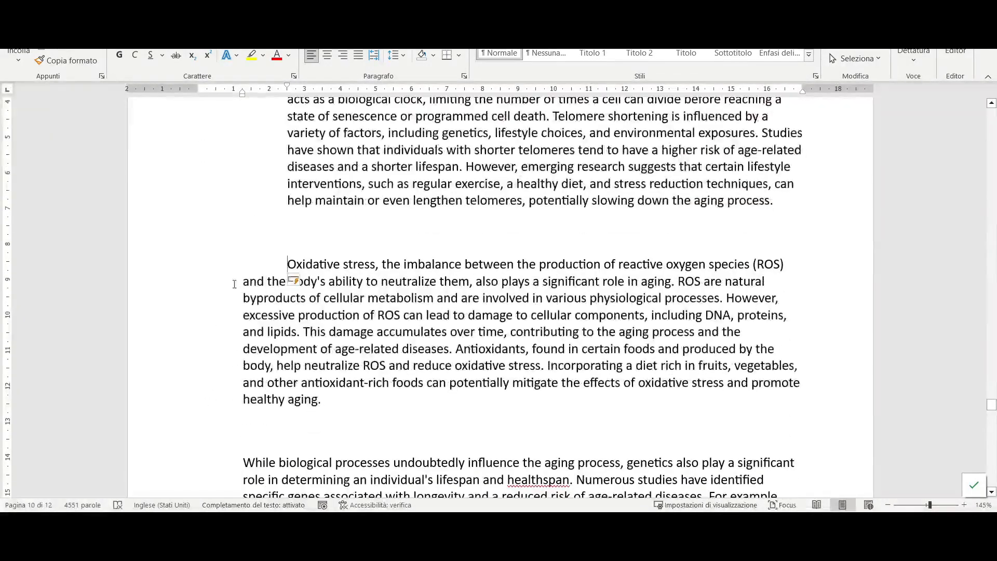
Indent the last two pasted paragraphs, starting "While biological processes" and "In conclusion", to the same level.
left_click(243, 285)
key("Tab")
key("Tab")
scroll(251, 372, "down", 3)
left_click(242, 345)
key("Tab")
key("Tab")
scroll(521, 356, "down", 3)
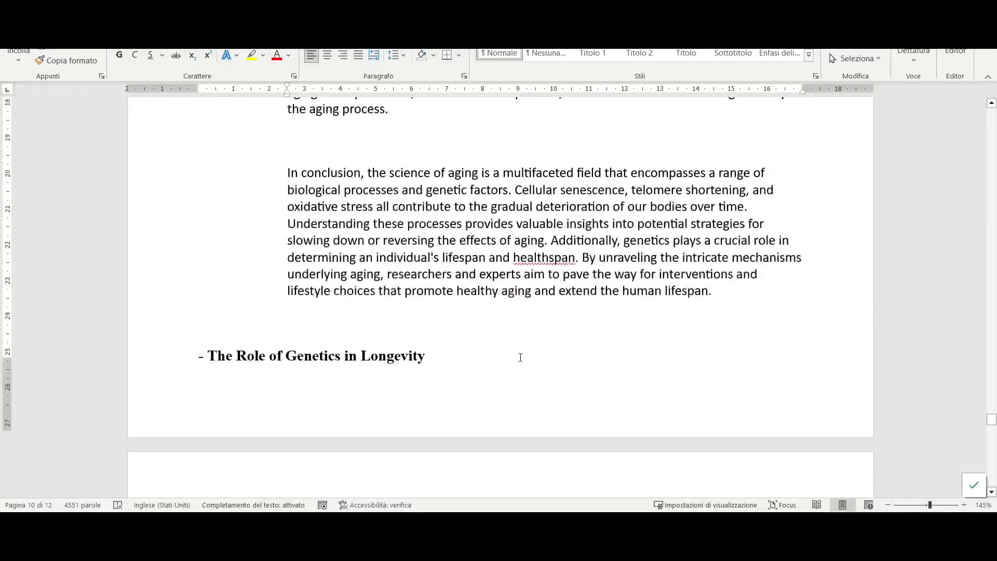
Select the whole pasted expansion, from "In the realm of scientific inquiry" to its conclusion, to check its word count.
scroll(372, 203, "up", 18)
left_click_drag(287, 144, 468, 195)
scroll(390, 267, "up", 1)
scroll(405, 241, "down", 18)
left_click_drag(390, 266, 715, 277)
scroll(536, 253, "up", 4)
scroll(536, 253, "up", 18)
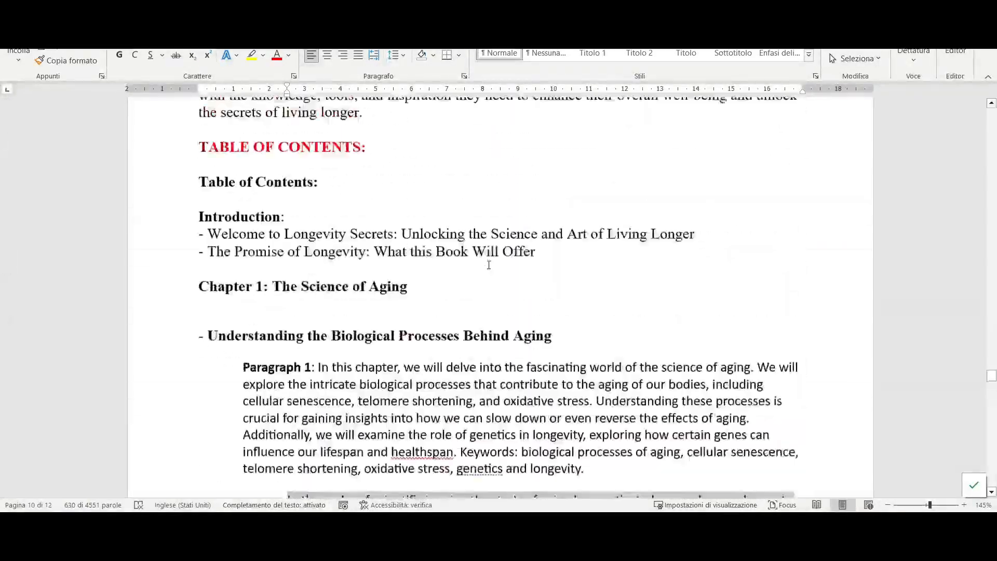
Add the note "630 WORDS" in bold below the conclusion of the expanded text.
scroll(494, 270, "down", 20)
left_click(681, 301)
type("630 WOR")
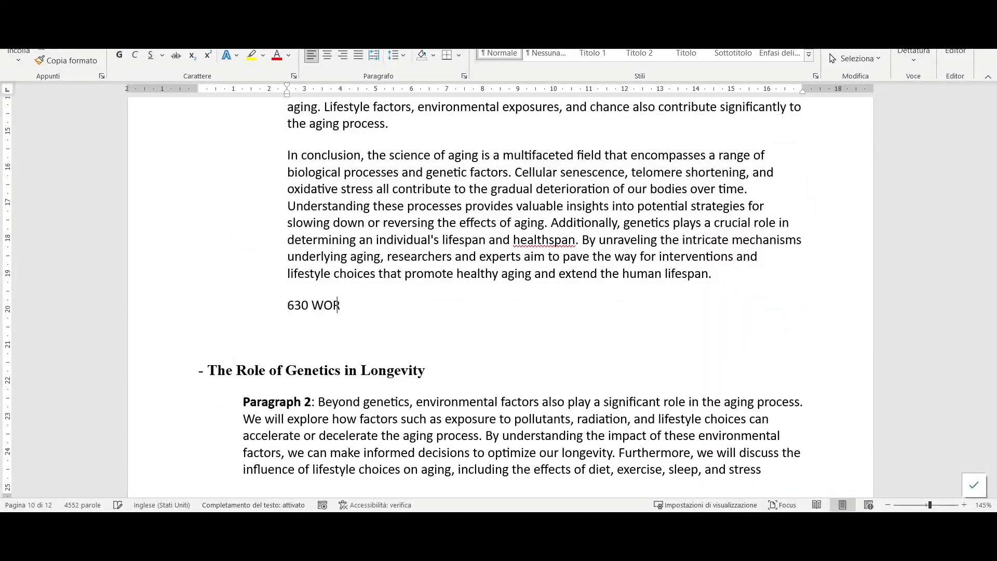
type("DS")
left_click_drag(387, 319, 278, 305)
key("ctrl+g")
left_click(475, 332)
Open the Amazon Book Description Creation template and fill in the chosen book's brief description and "Longevity Secrets" title from the Word document.
left_click_drag(991, 415, 991, 154)
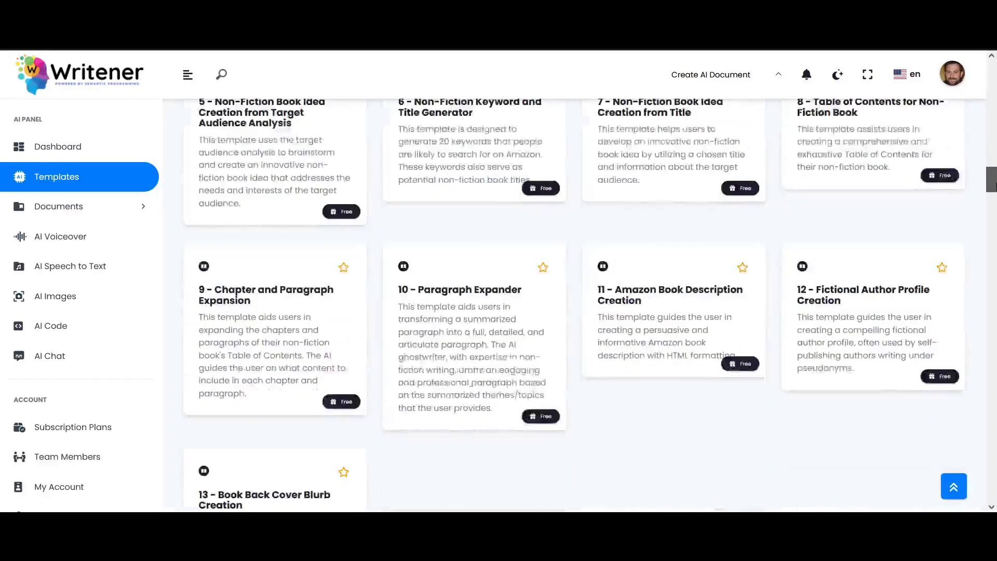
scroll(960, 178, "down", 1)
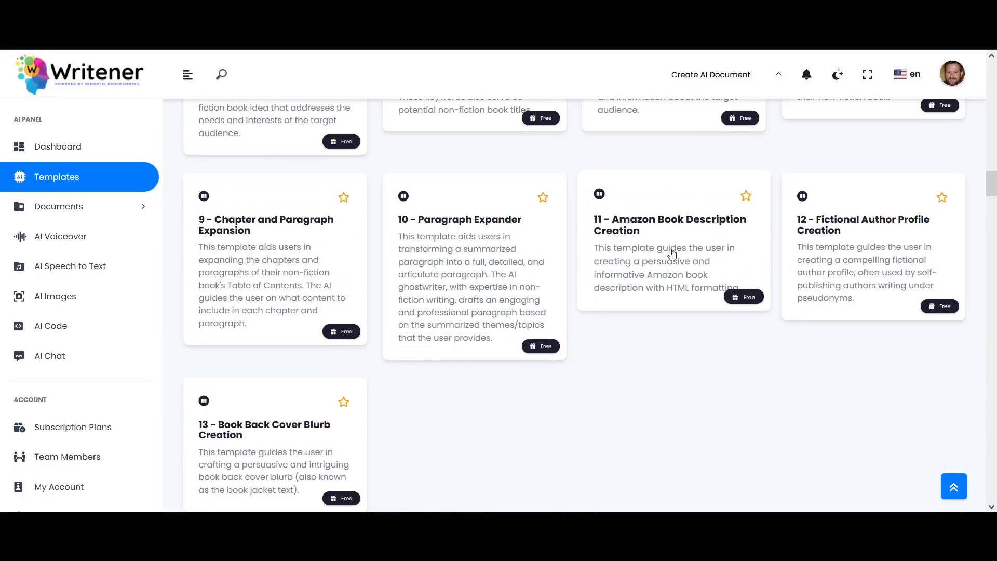
left_click(684, 222)
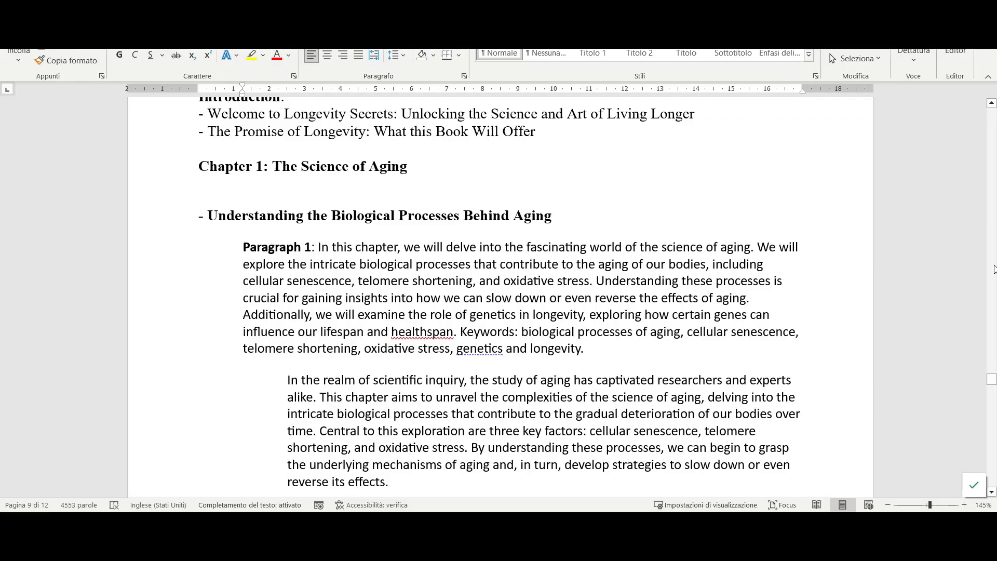
scroll(765, 312, "up", 15)
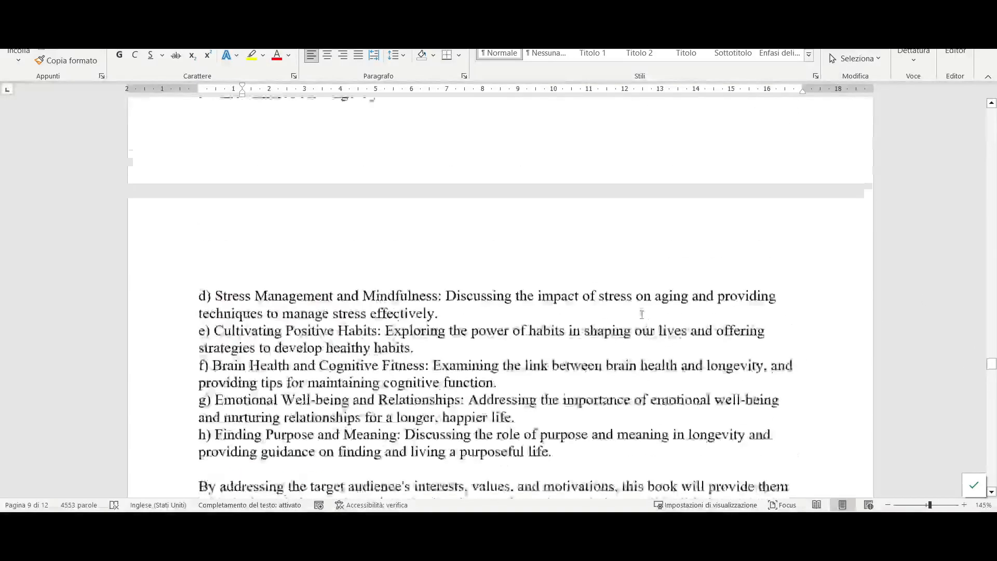
left_click_drag(202, 254, 345, 256)
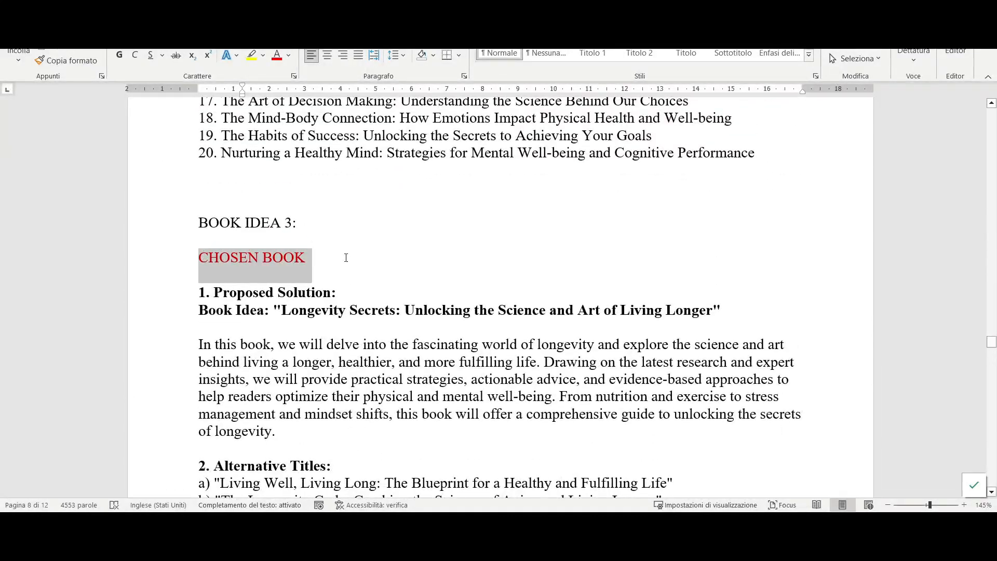
left_click_drag(198, 345, 366, 426)
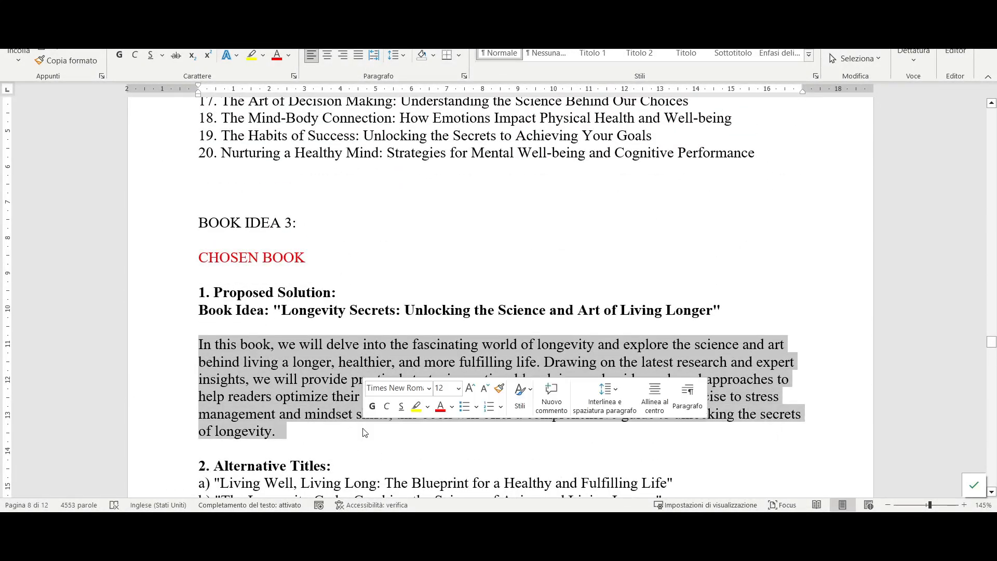
left_click_drag(282, 310, 471, 310)
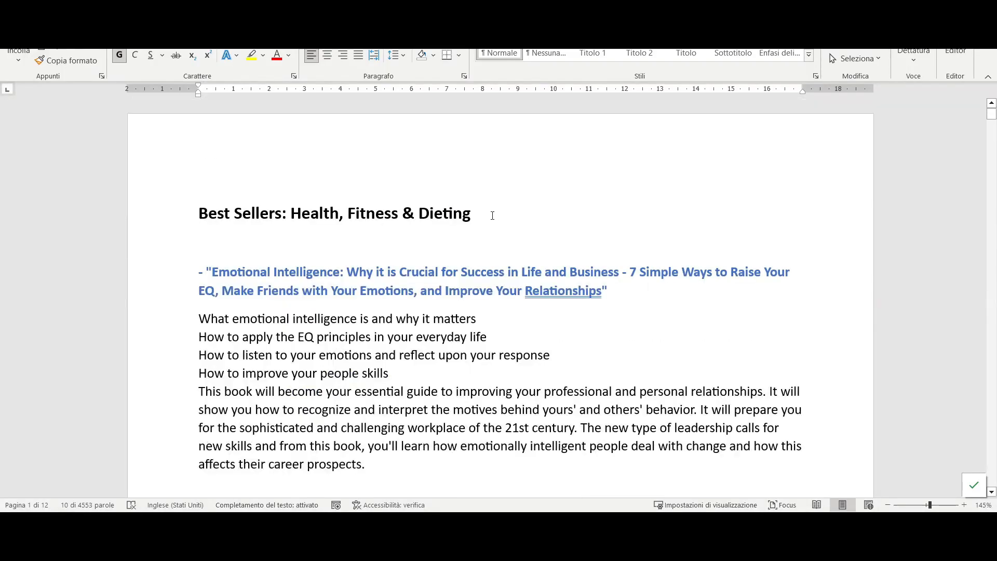
Set the category to "Best Sellers: Health, Fitness & Dieting", paste the book's main themes as key points, and generate the description.
left_click_drag(492, 216, 172, 215)
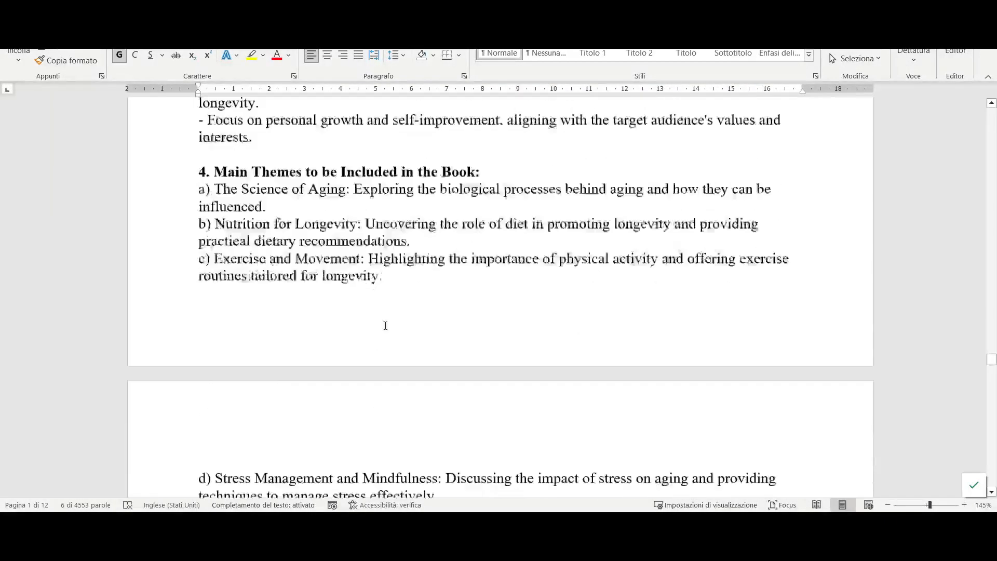
scroll(385, 325, "down", 2)
scroll(187, 198, "up", 1)
scroll(187, 197, "down", 4)
left_click_drag(198, 227, 574, 387)
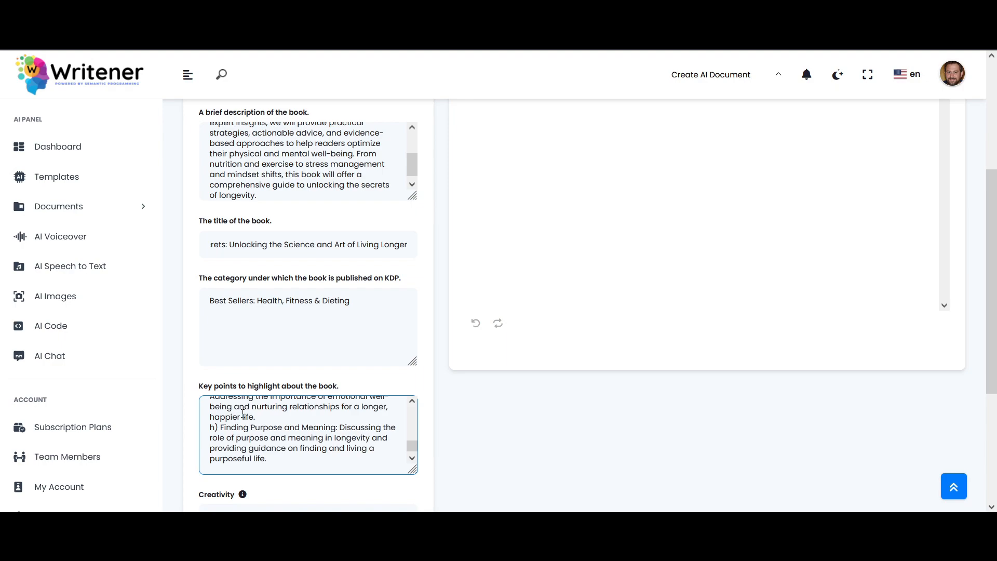
scroll(312, 312, "down", 3)
left_click(322, 492)
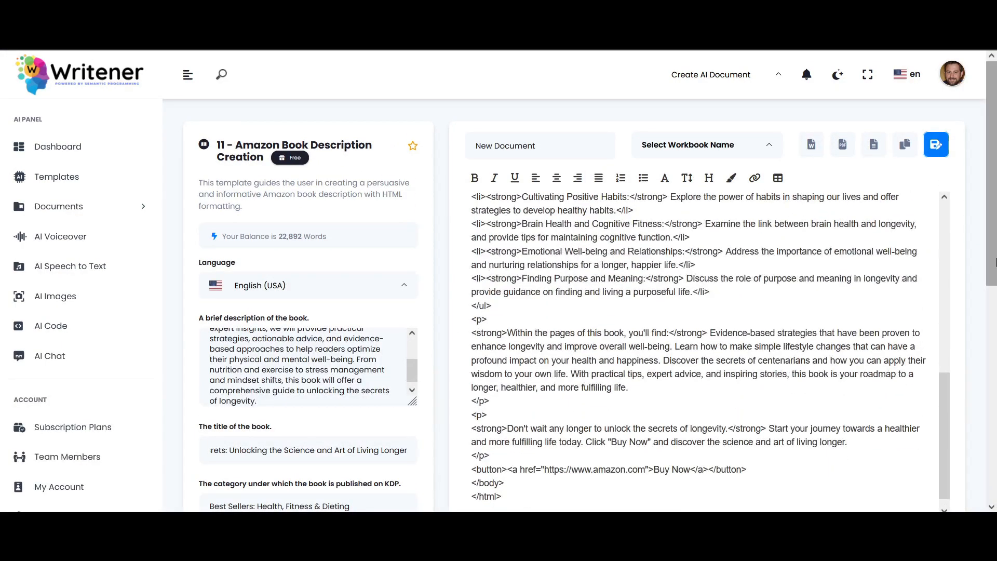
Copy the generated HTML description into Code Beautify's HTML Viewer and look through the rendered output.
left_click(905, 145)
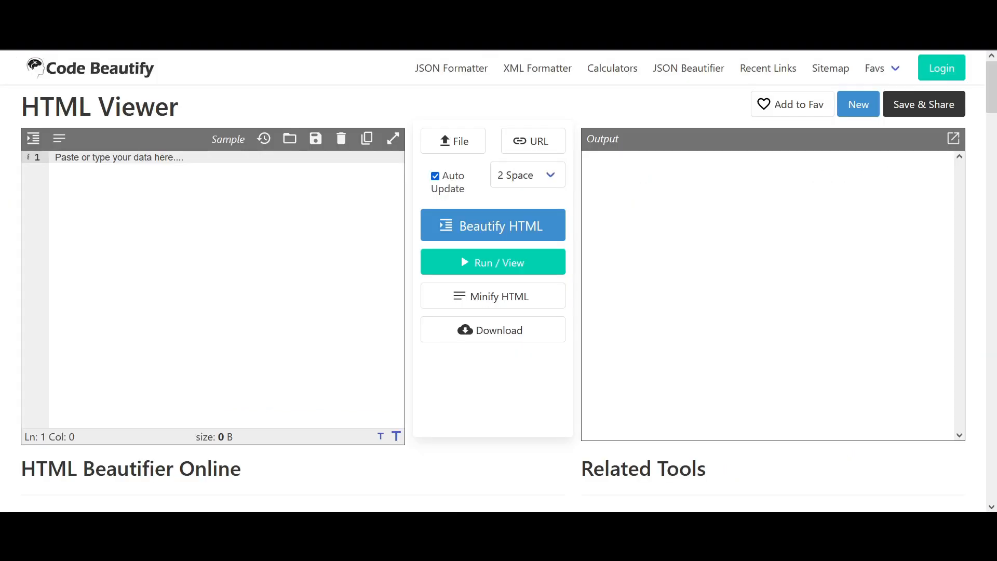
key("ctrl+v")
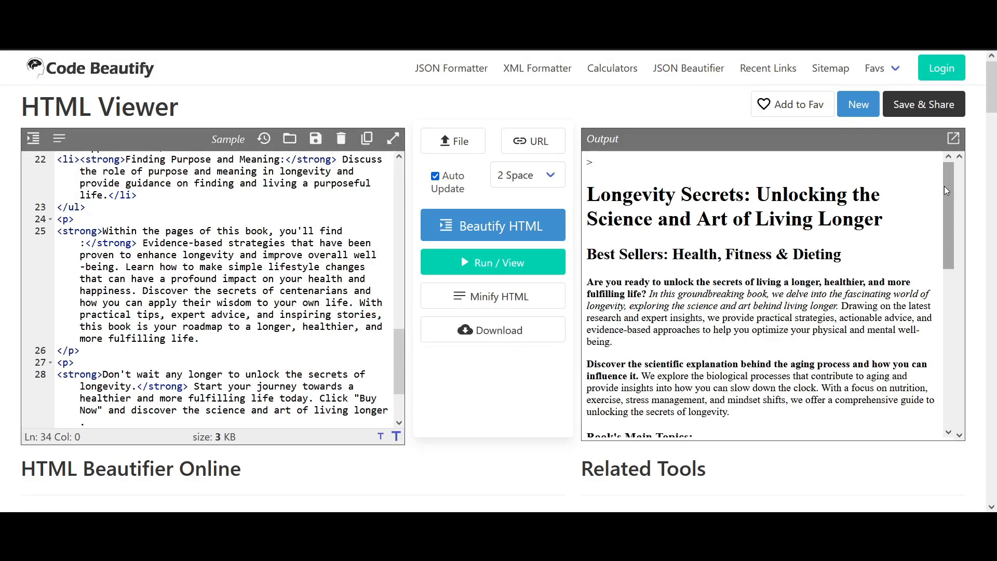
left_click_drag(944, 186, 944, 332)
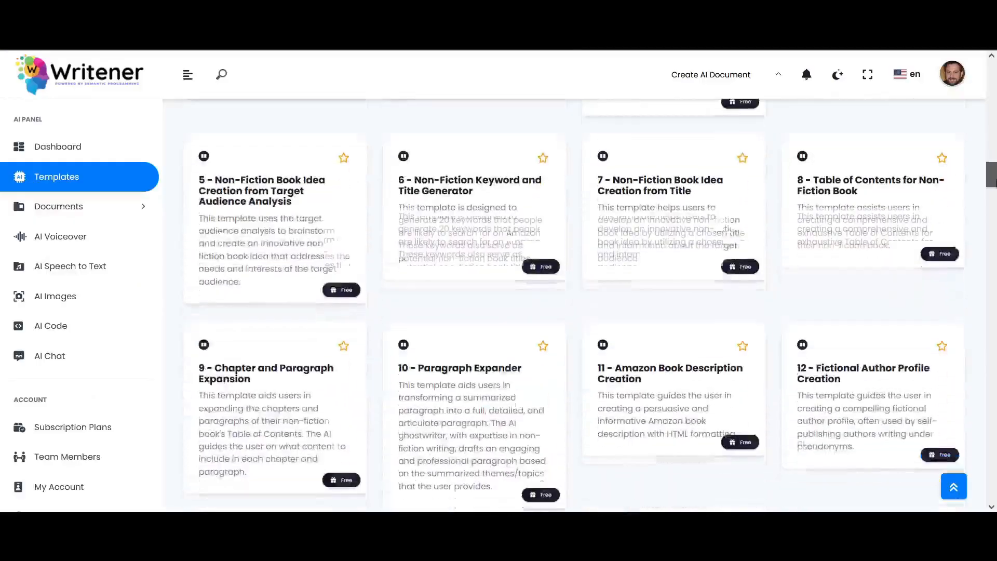
Return to Writener, open the Fictional Author Profile Creation template, and set the gender to MALE and the age to 45.
scroll(934, 216, "down", 3)
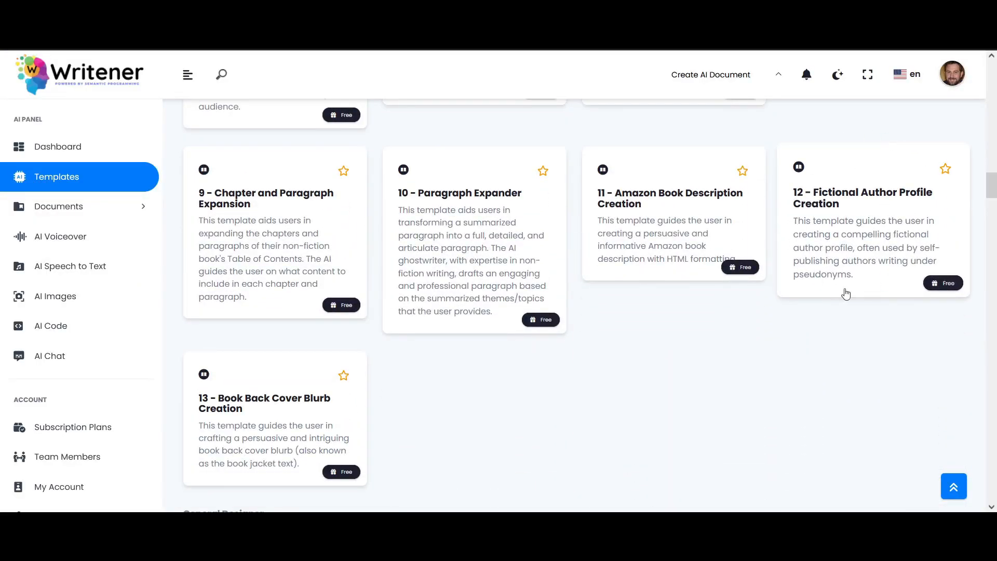
left_click(867, 209)
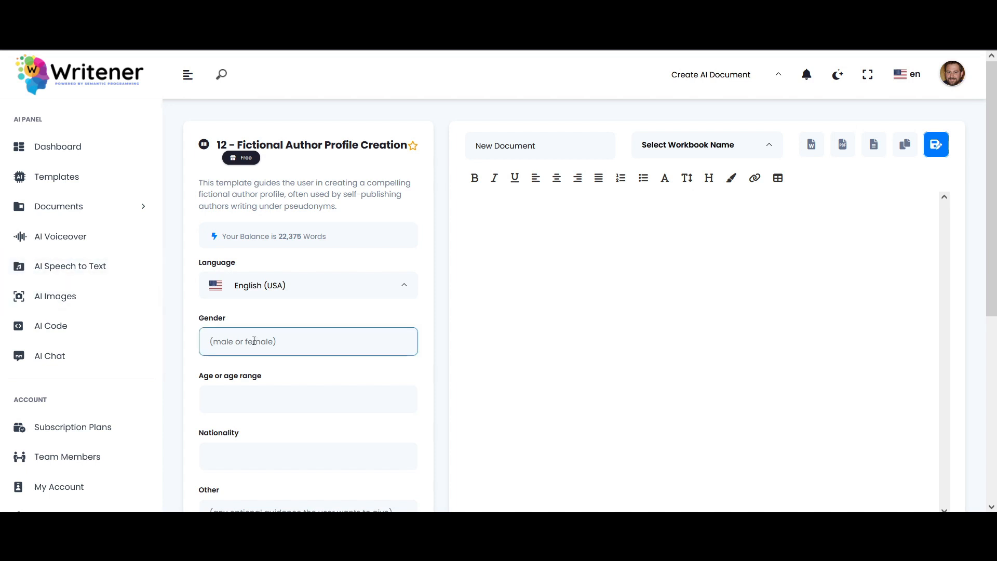
type("MALE")
left_click(249, 404)
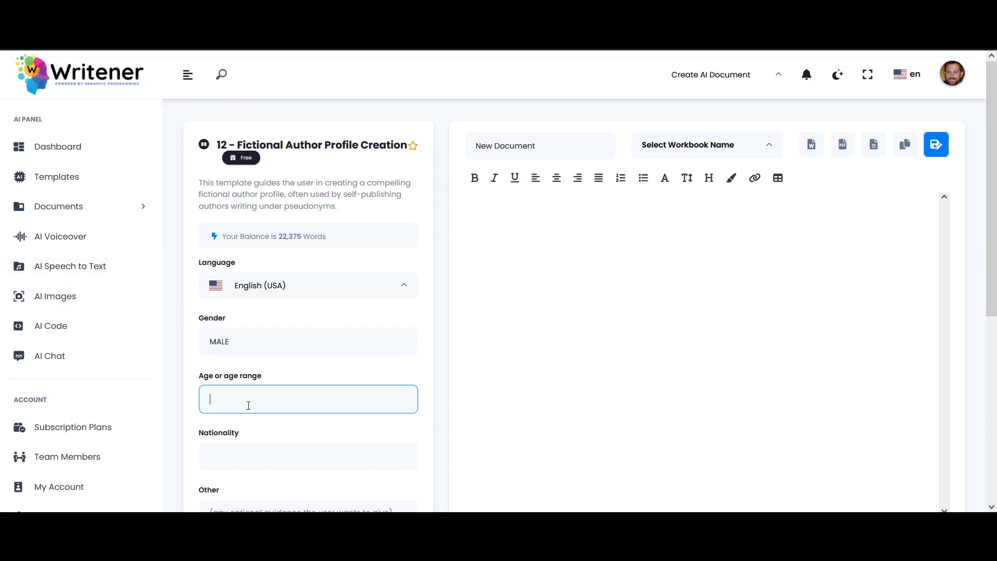
type("45")
Set the nationality to french, enter optional guidance starting with "writes about", and generate the author profile.
left_click(394, 368)
scroll(393, 368, "down", 2)
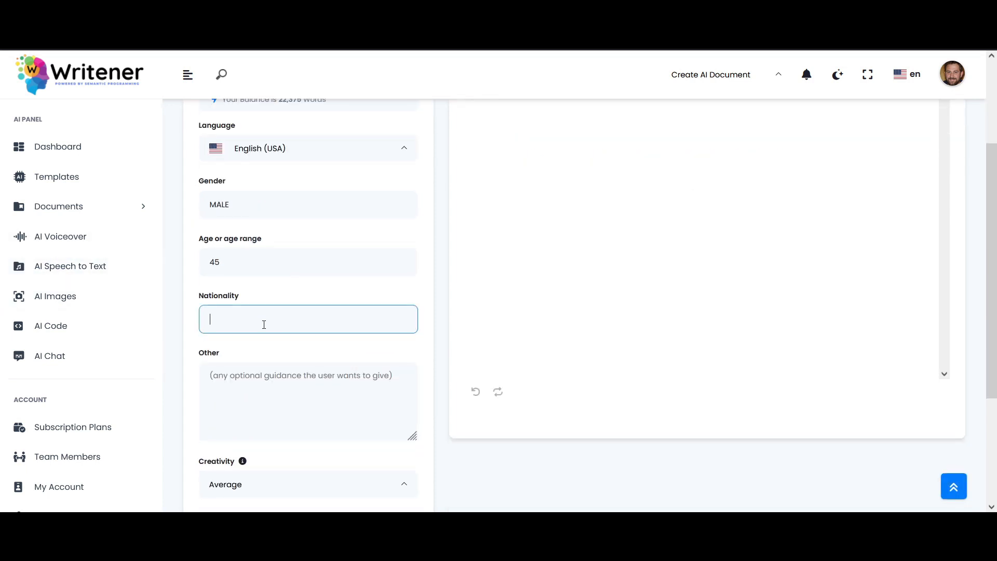
type("french")
left_click(274, 384)
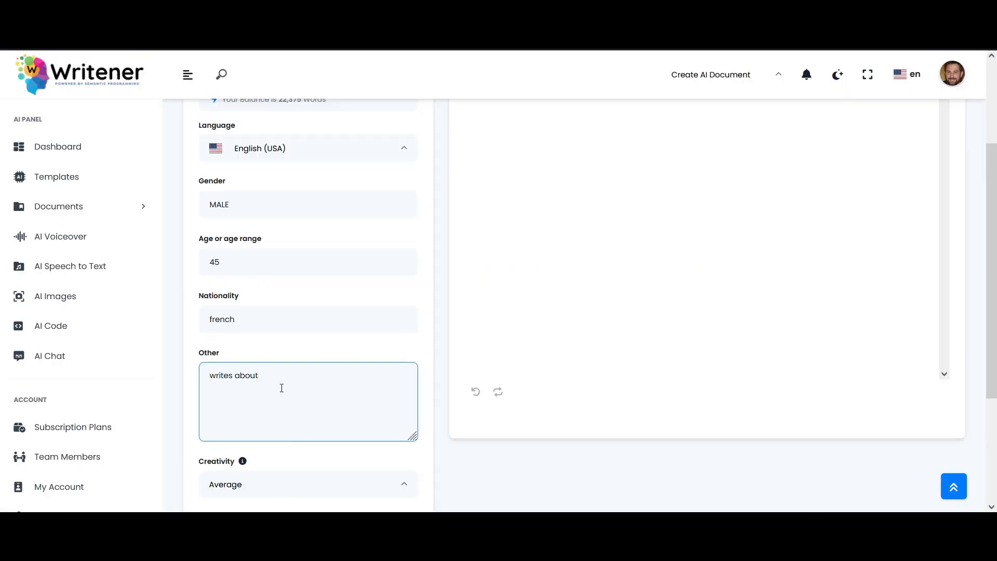
scroll(312, 415, "down", 3)
left_click(340, 460)
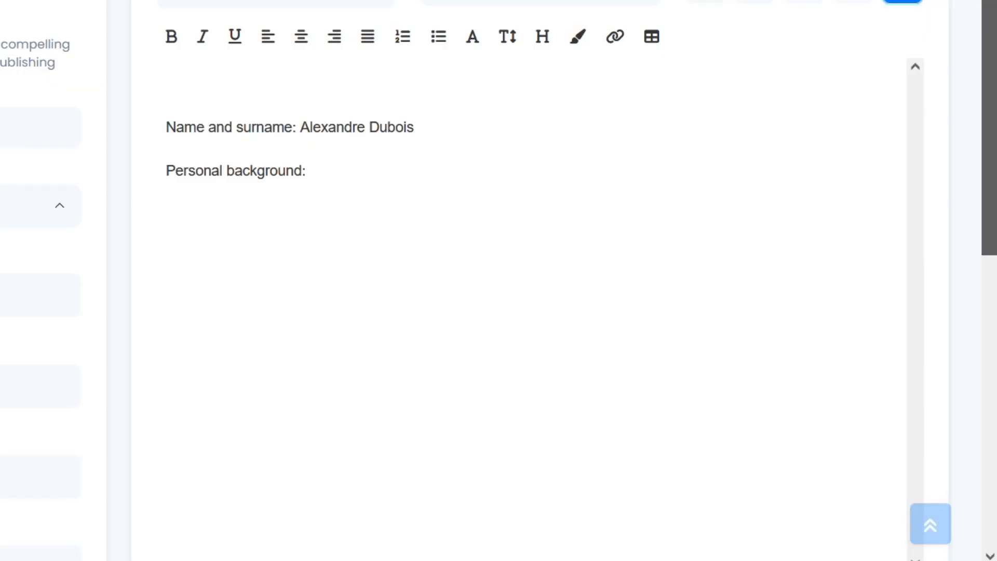
Bold the name line and the "Personal background:" and "Brief Bio:" labels in the author profile, and colour the author's name red.
left_click_drag(165, 128, 414, 128)
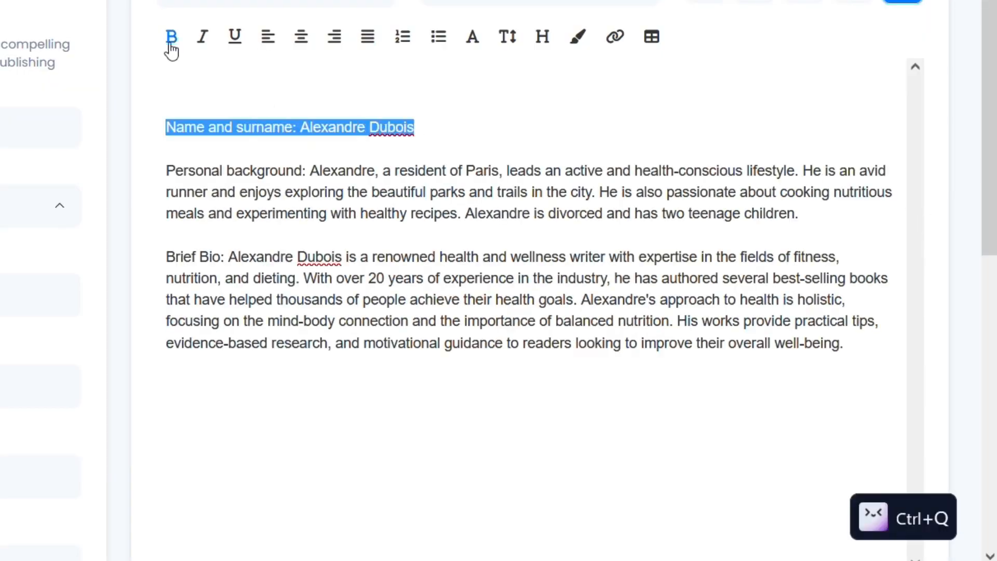
left_click(172, 38)
left_click(577, 37)
left_click(450, 119)
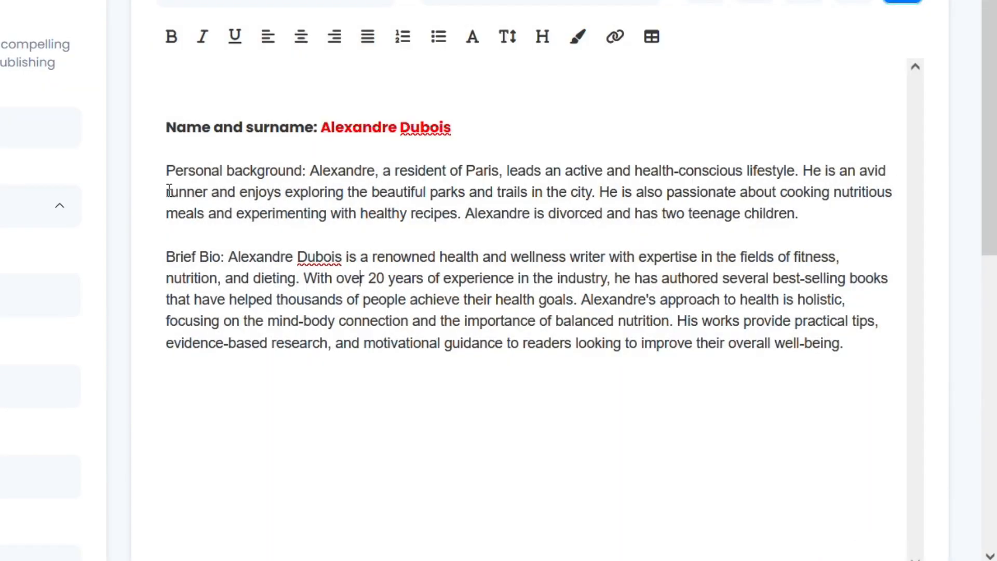
left_click(172, 36)
left_click_drag(166, 257, 230, 256)
left_click(172, 36)
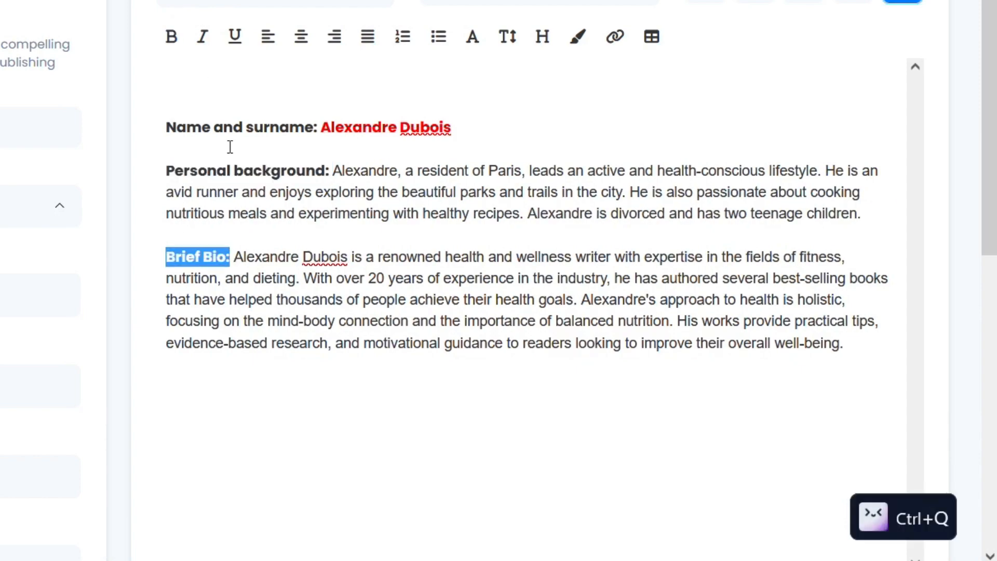
Switch to the Word book document, add the heading "AUTHOR:" at its end, and paste the copied author details there.
left_click(783, 67)
type("AUTHOR:")
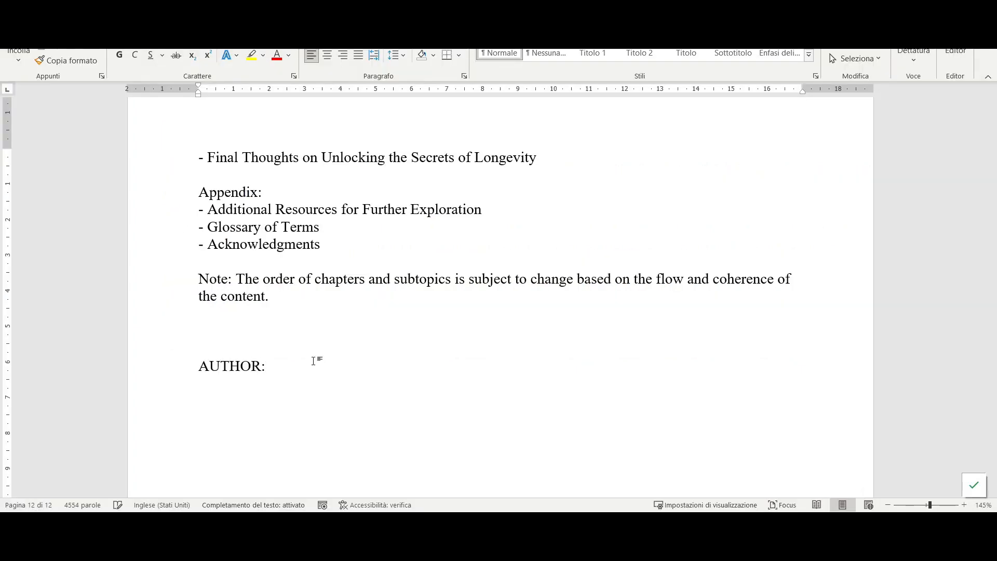
key("ctrl+v")
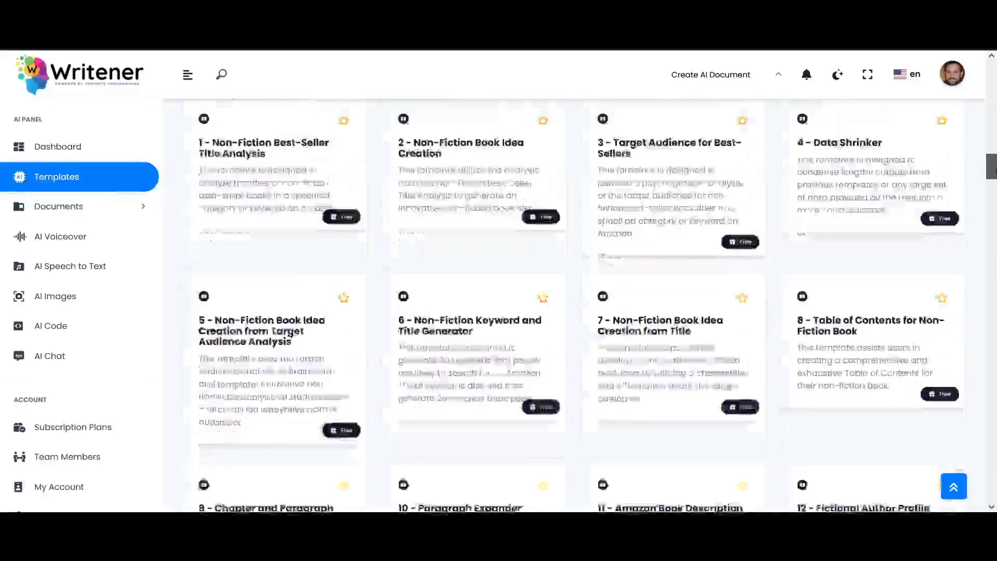
Return to Writener, open the Book Back Cover Blurb Creation template, paste the author's name and book description, and generate the blurb.
scroll(571, 301, "down", 5)
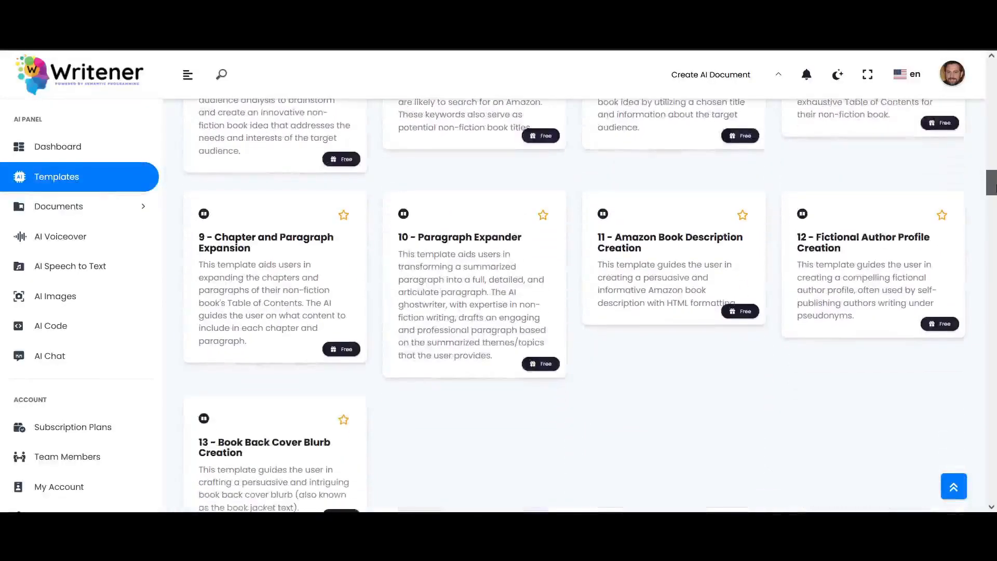
scroll(273, 214, "down", 4)
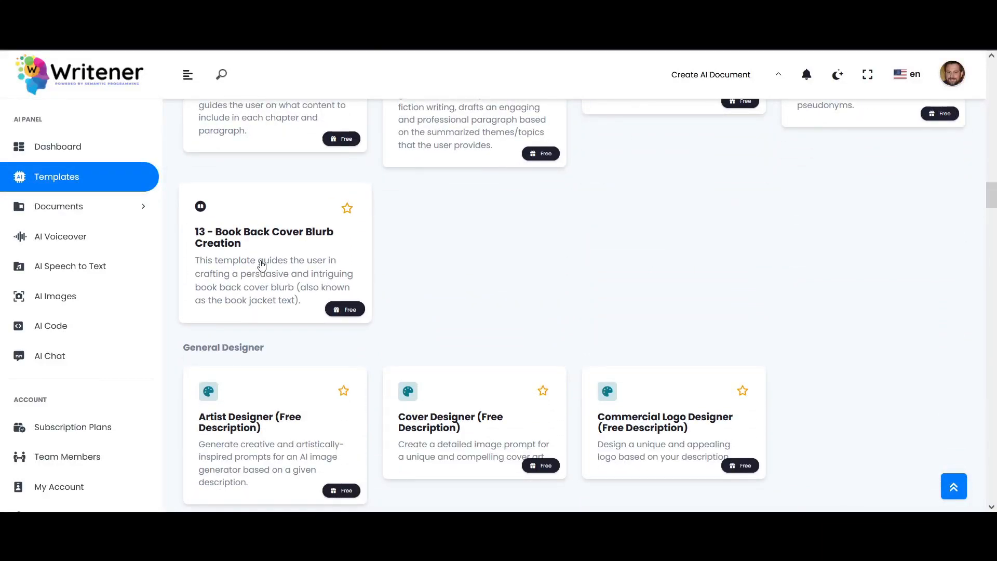
left_click(261, 266)
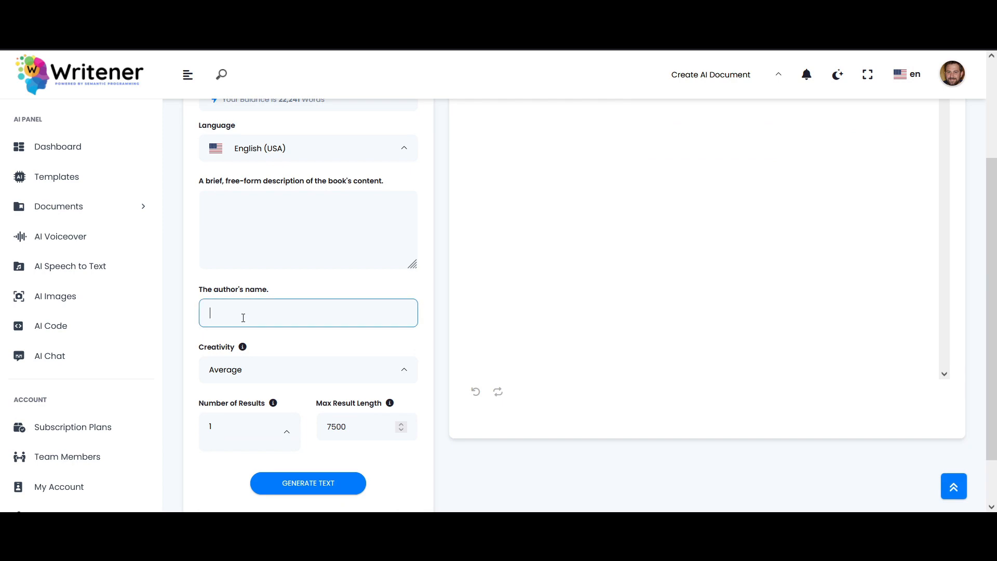
key("ctrl+v")
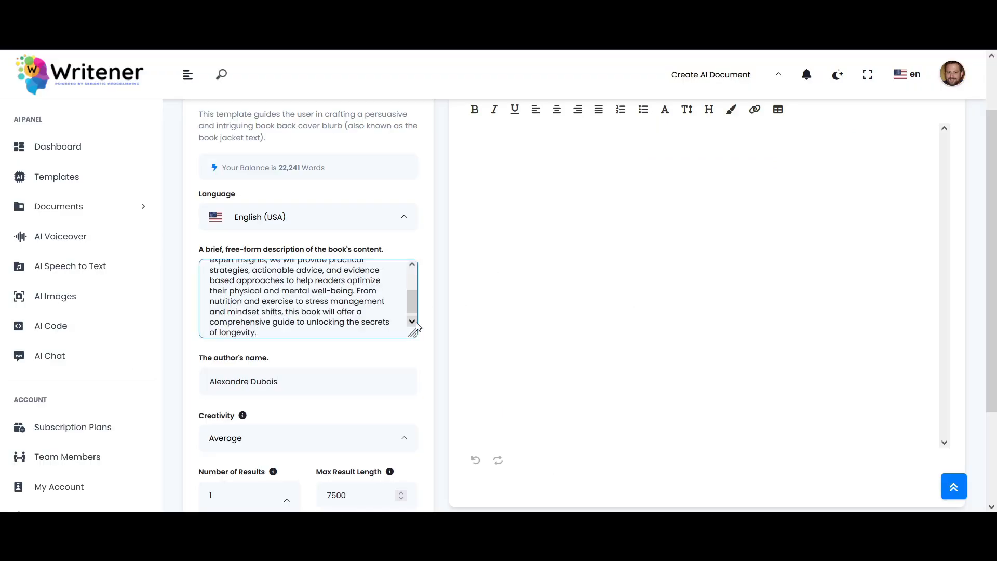
scroll(304, 414, "down", 1)
left_click_drag(992, 416, 993, 317)
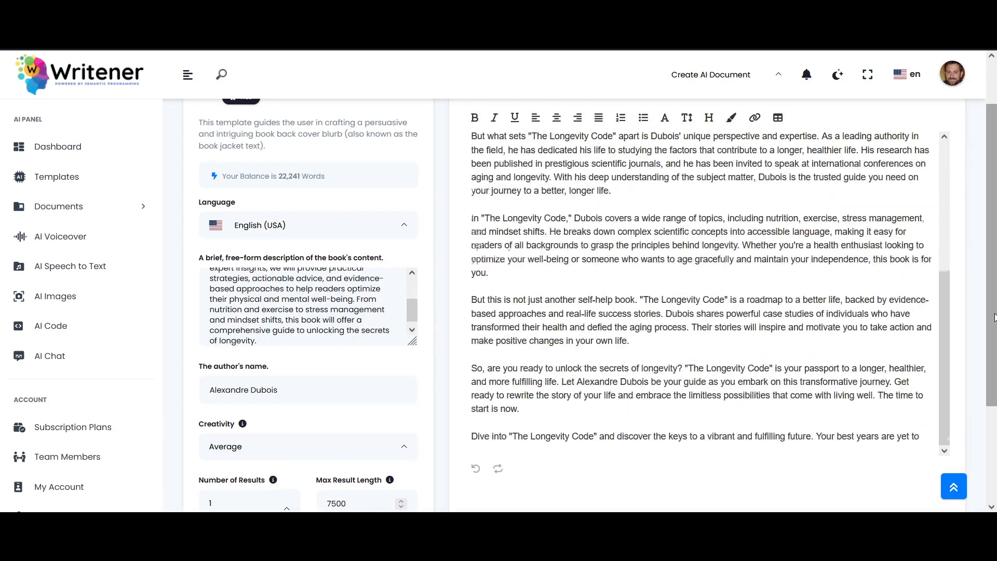
Select the whole generated back cover blurb, from the "Introducing" line to the closing sentence.
scroll(955, 343, "up", 5)
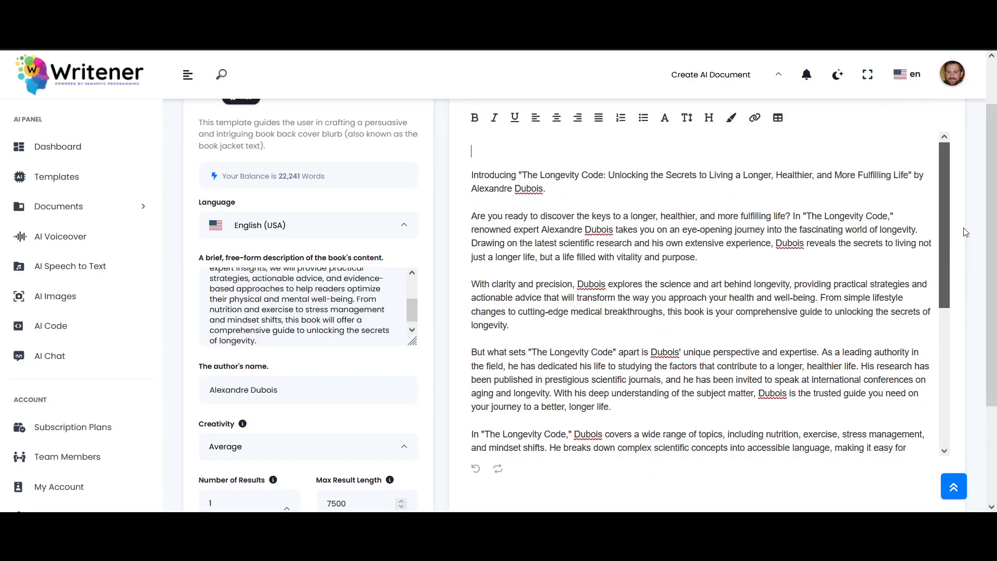
left_click_drag(475, 170, 578, 422)
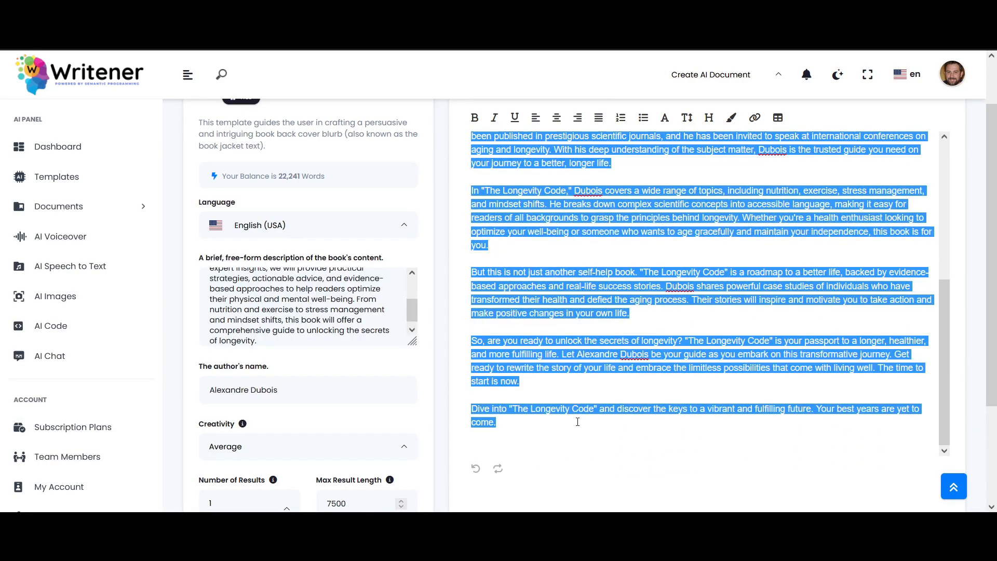
scroll(420, 253, "up", 1)
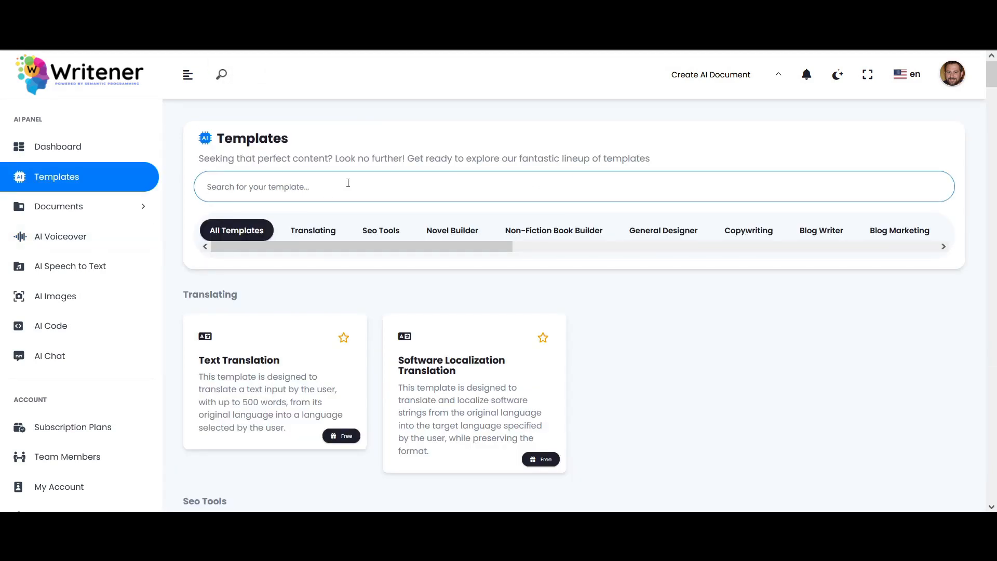
Search the Writener templates for "cover" and open Cover Designer (Free Description).
left_click(348, 183)
type("cover")
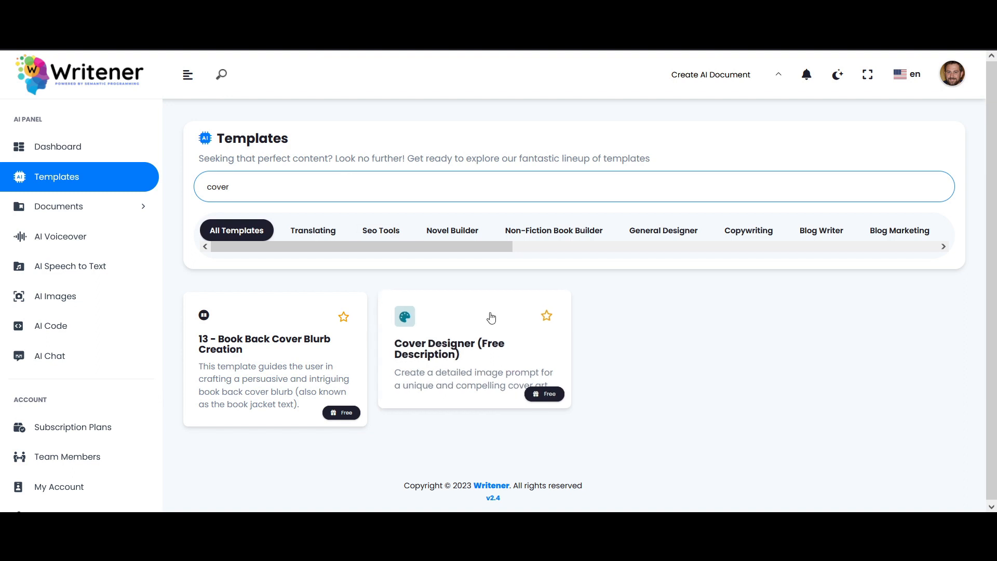
left_click(481, 346)
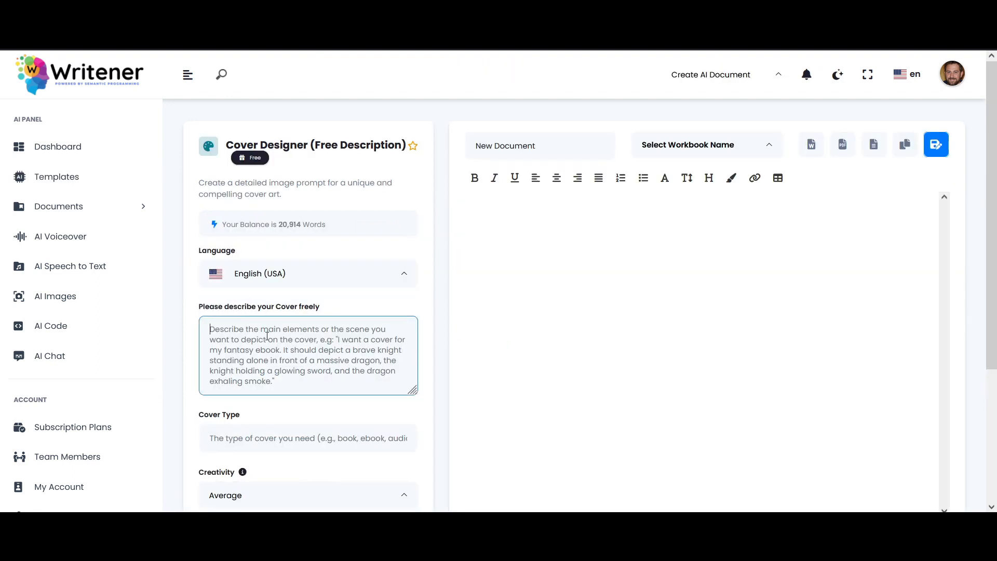
Describe the cover as "a happy woman sitting in yoga, photographic, realistic", set the cover type to e-book, and generate the image prompts.
type("a happy woman sitting in yoga, photographic, reali")
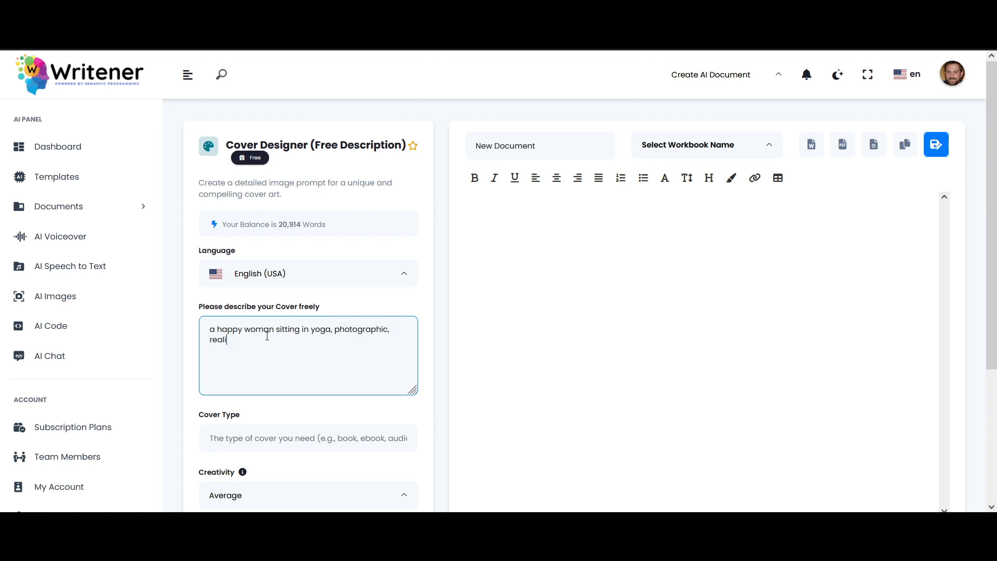
type("e-book")
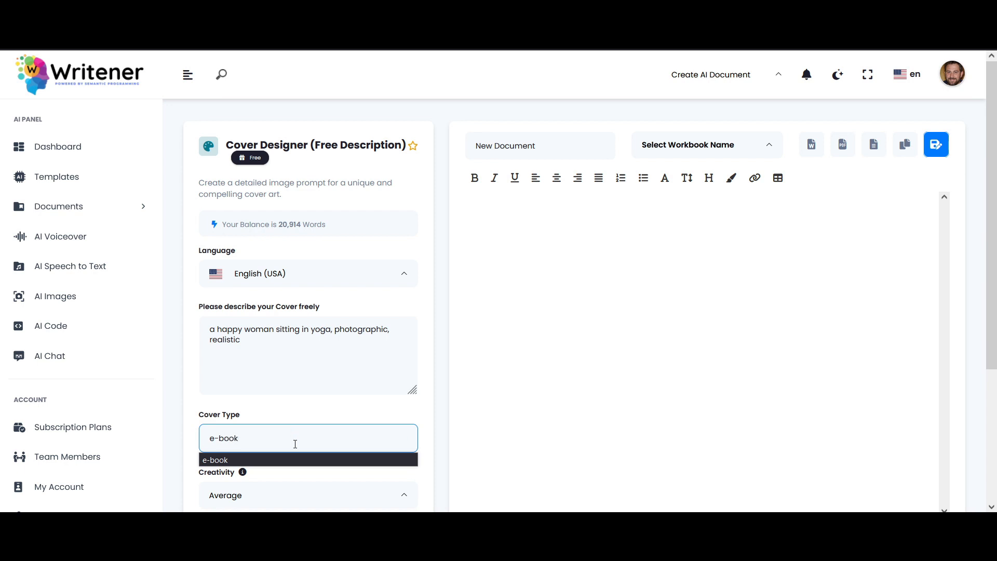
key("Return")
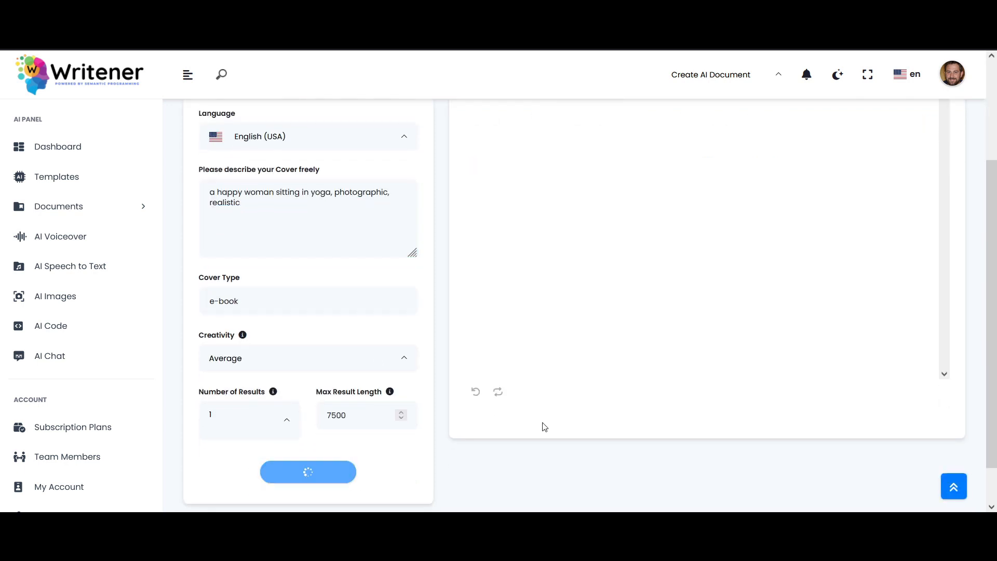
left_click_drag(992, 426, 996, 337)
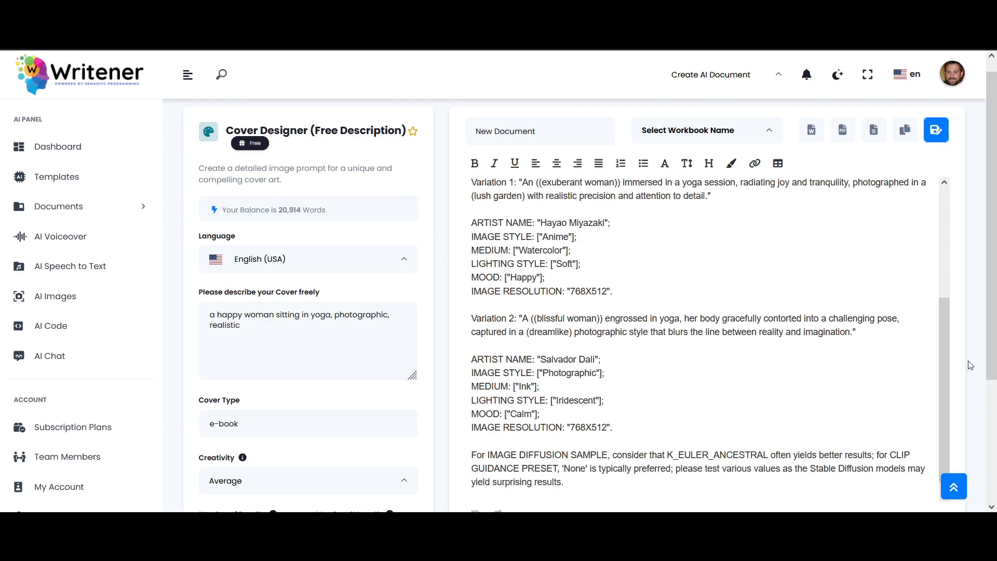
Copy the generated cover prompts into a blank Notepad document and move its window clear of Writener's navigation.
left_click(905, 130)
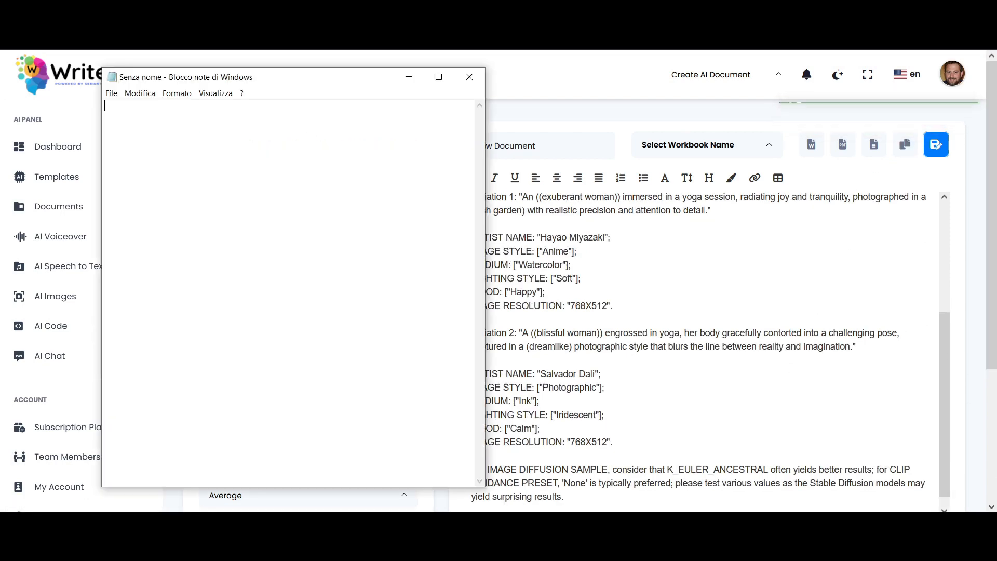
key("ctrl+v")
left_click_drag(291, 77, 667, 107)
Open Writener's AI Images generator and paste the Corresponding Cover Prompt text from Notepad as the image description.
left_click(67, 296)
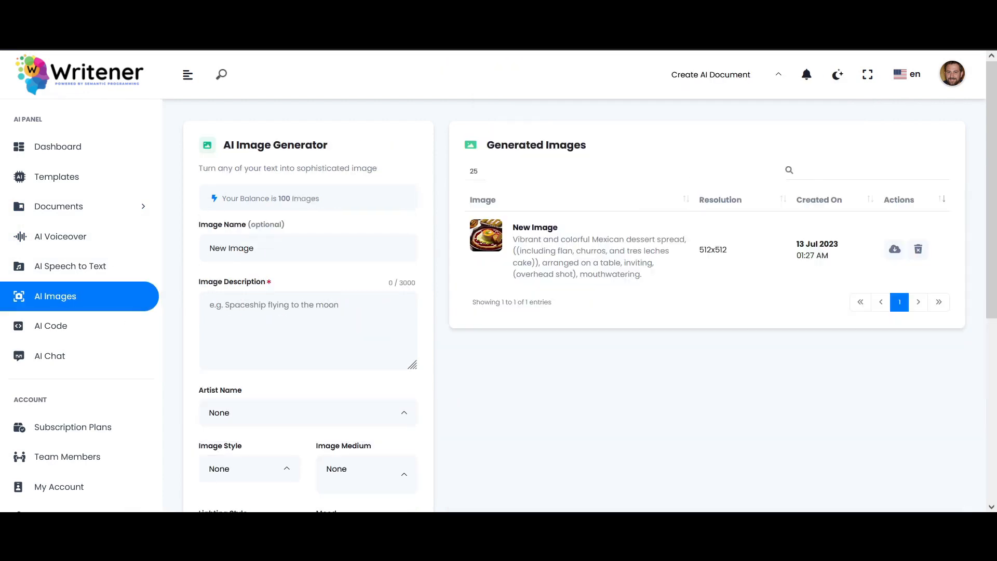
left_click_drag(994, 113, 995, 177)
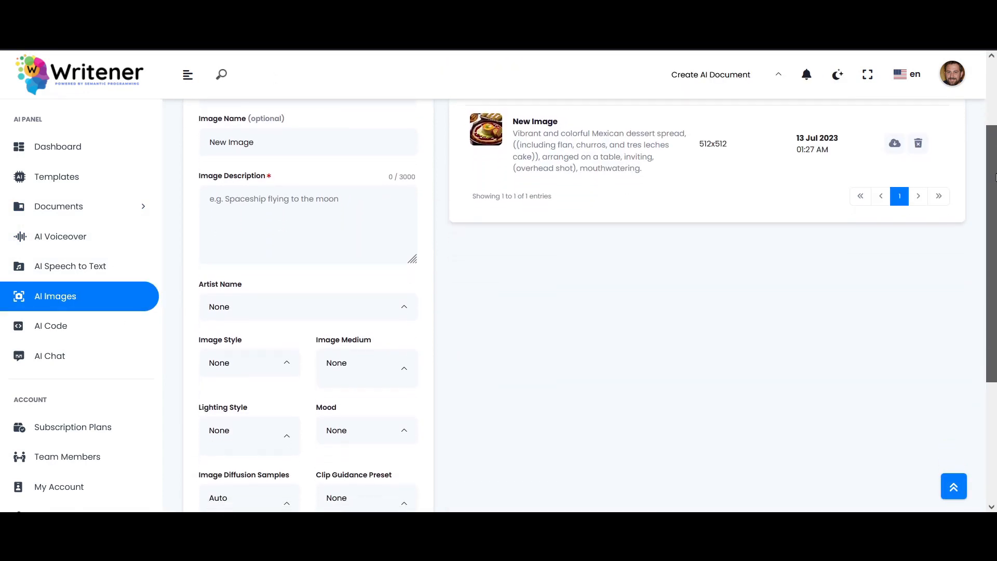
key("alt+Tab")
scroll(636, 185, "up", 2)
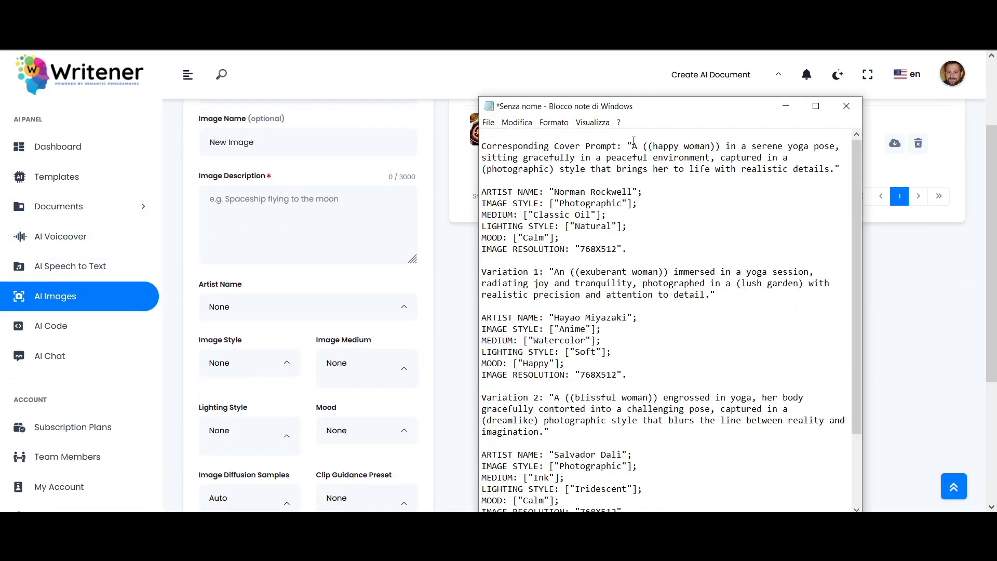
left_click_drag(634, 141, 821, 168)
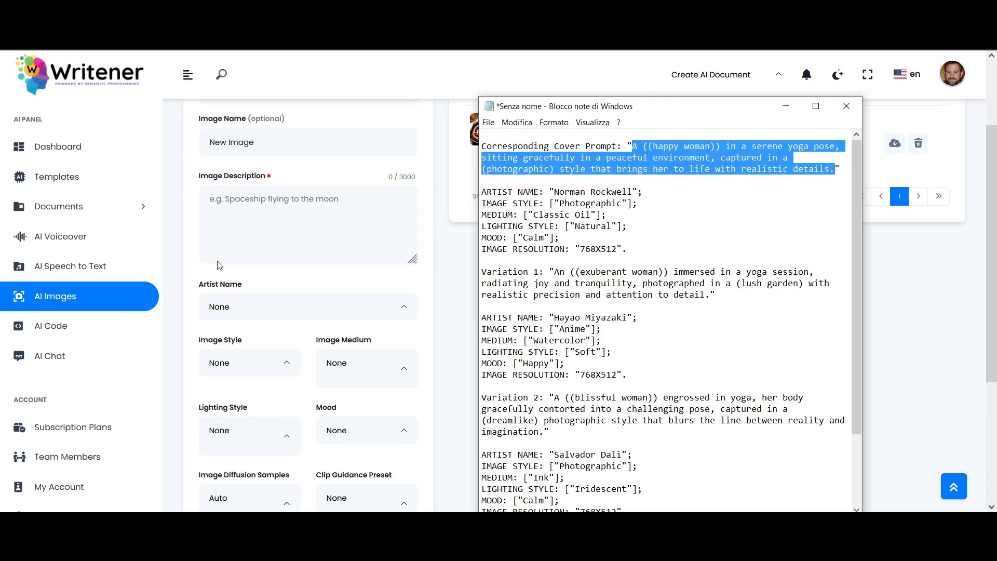
left_click(277, 219)
key("ctrl+v")
Following the Notepad prompt, set the artist name to Normal Rockwell (Exaggerated Realism) and the image style to Photographic.
key("alt+Tab")
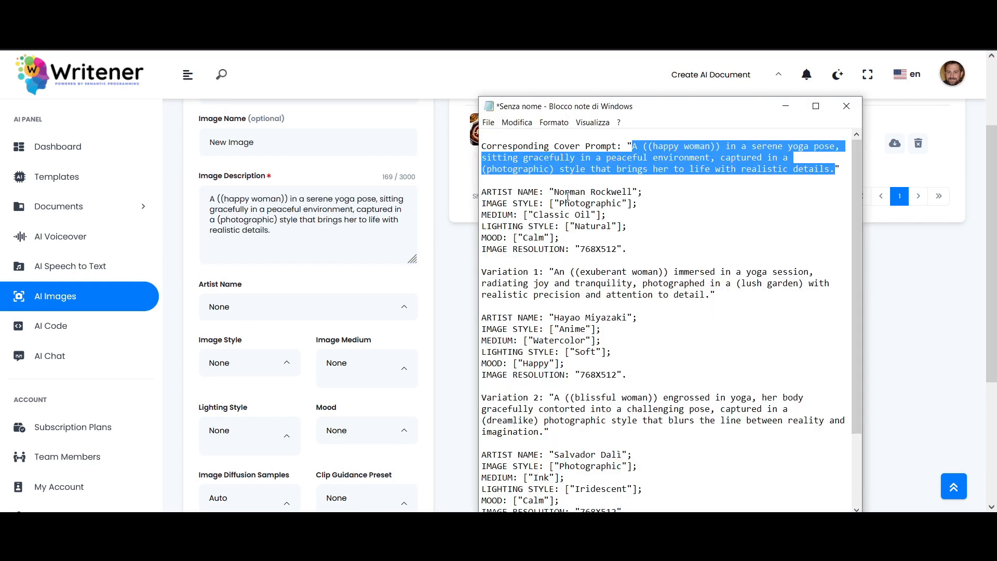
left_click(242, 310)
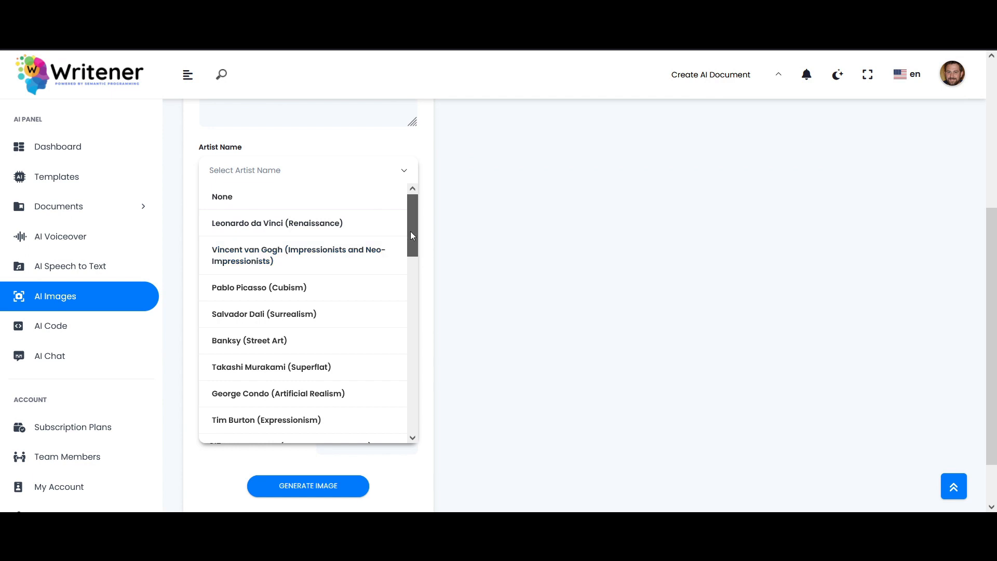
left_click_drag(410, 232, 413, 250)
left_click(367, 371)
left_click(253, 224)
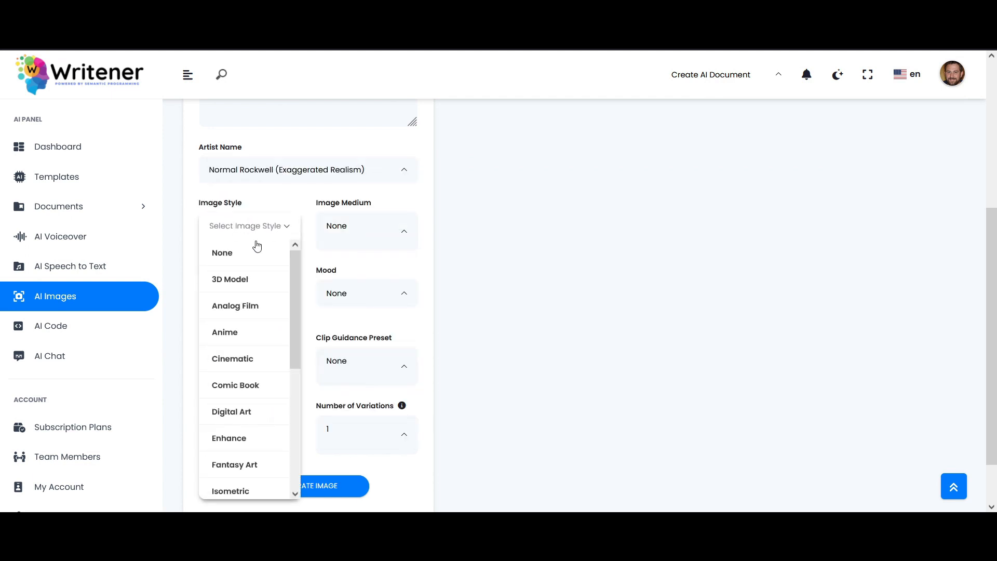
left_click_drag(295, 301, 296, 407)
left_click(256, 452)
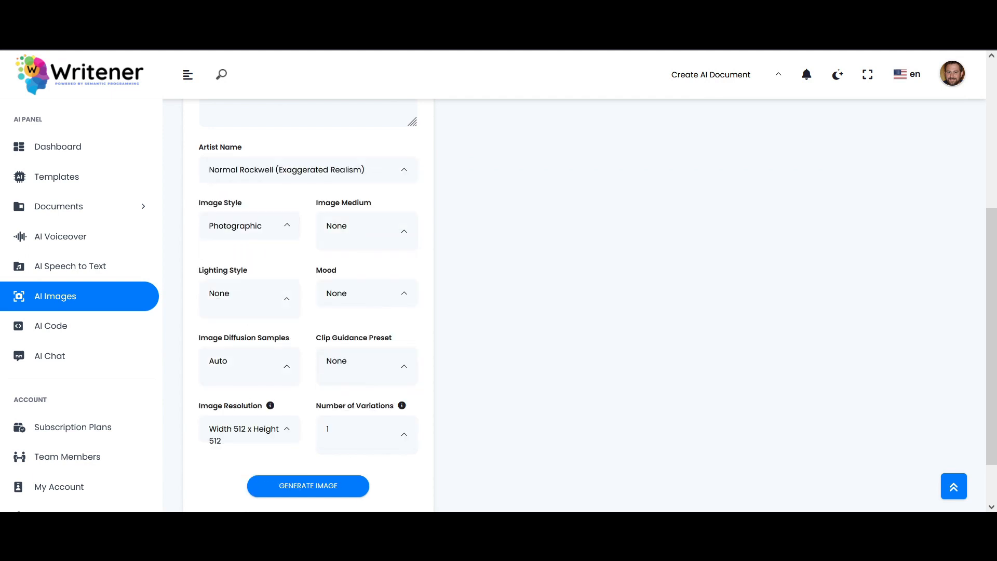
Following the Notepad prompt, set the image medium to Classic Oil and the lighting style to Natural.
key("alt+Tab")
left_click_drag(533, 215, 541, 218)
left_click(354, 244)
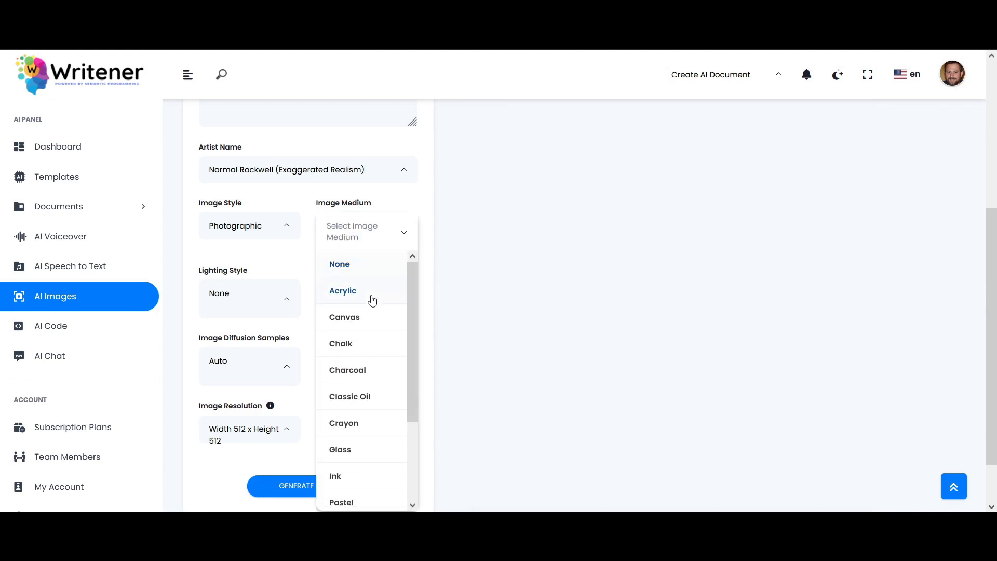
left_click(370, 393)
key("alt+Tab")
key("alt+Tab")
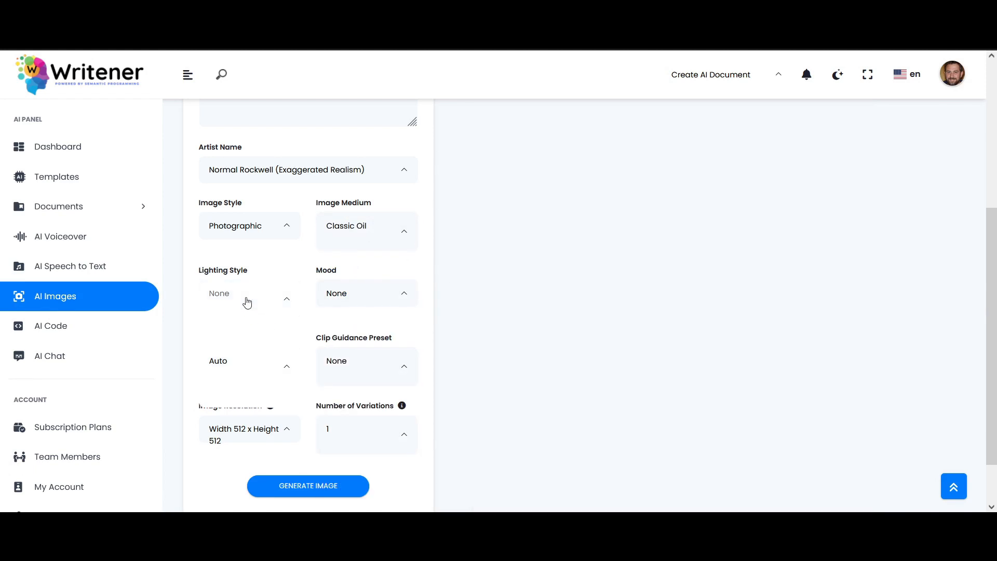
left_click(244, 299)
left_click(244, 443)
Set the mood to Calm as the Notepad prompt specifies, and the image diffusion samples to K_EULER_ANCESTRAL.
key("alt+Tab")
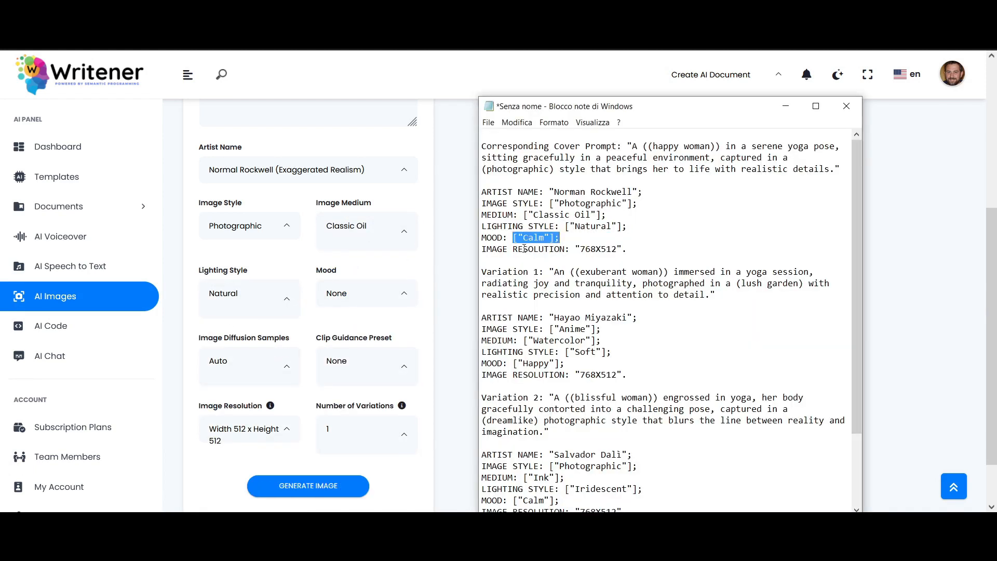
key("alt+Tab")
left_click(358, 311)
scroll(378, 358, "down", 2)
left_click(381, 390)
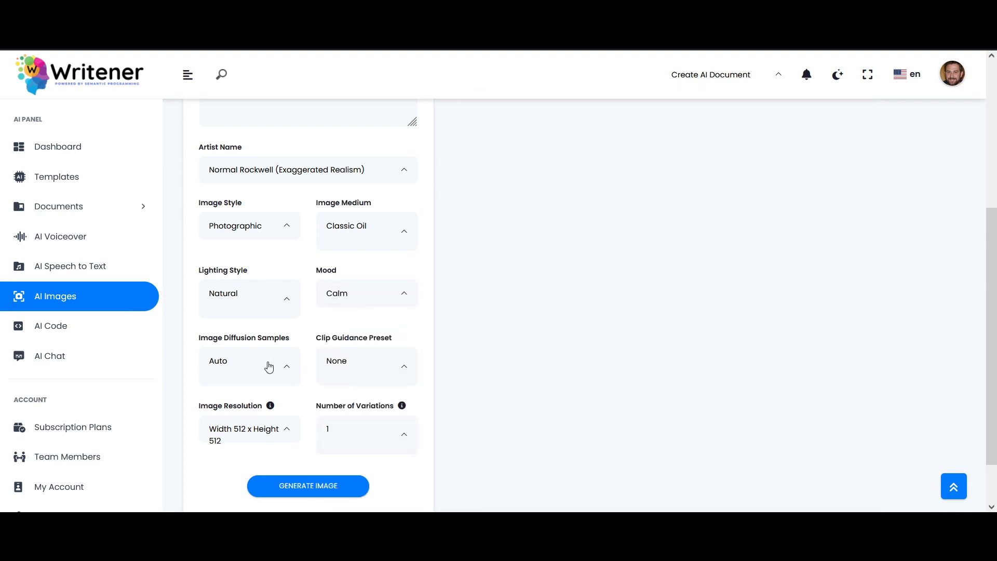
left_click(267, 367)
scroll(246, 354, "down", 2)
left_click(242, 440)
Set the image resolution to width 512 x height 768, generate the cover image, and open it from the Generated Images list.
left_click(272, 369)
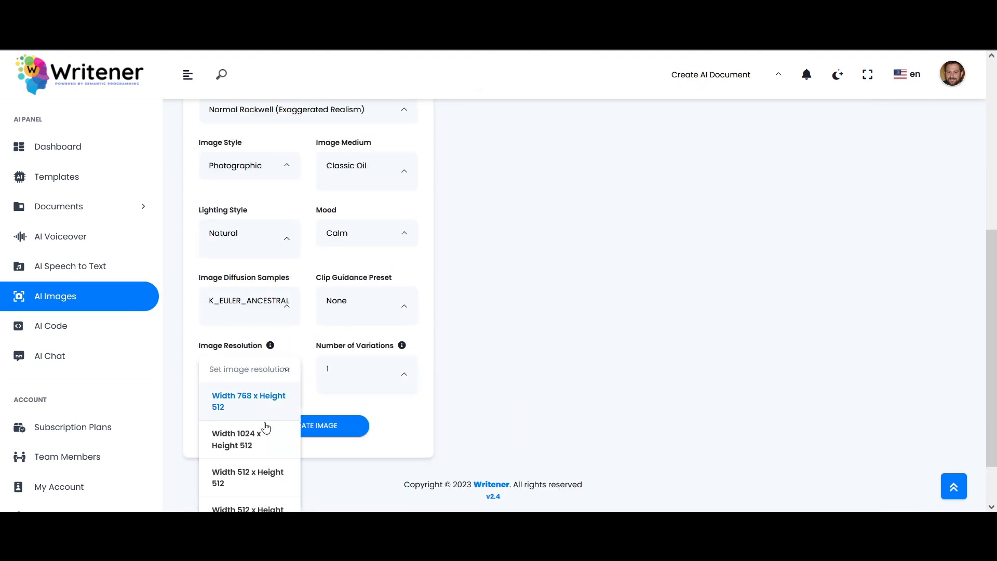
scroll(266, 427, "down", 1)
left_click(258, 468)
left_click_drag(993, 409, 996, 227)
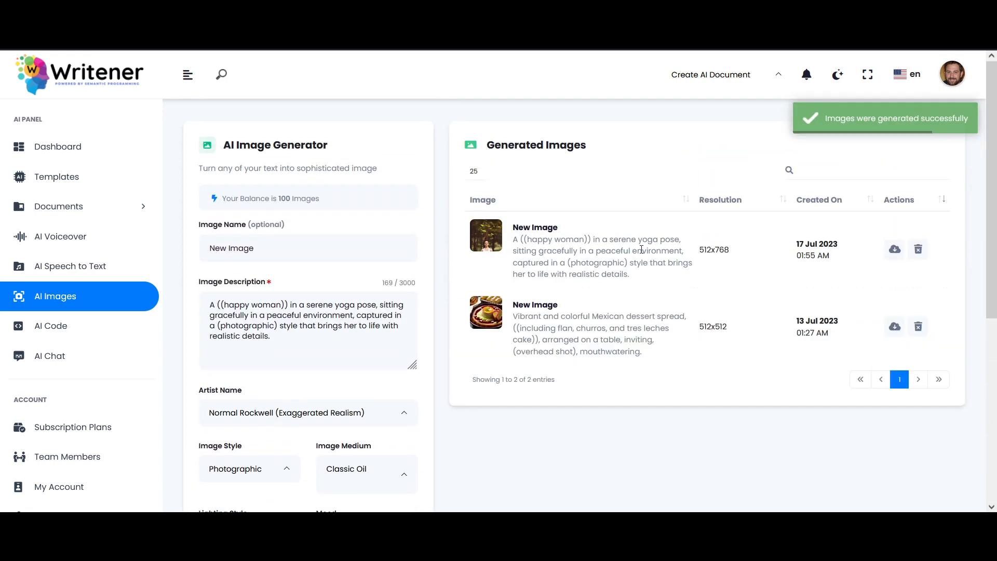
left_click(493, 237)
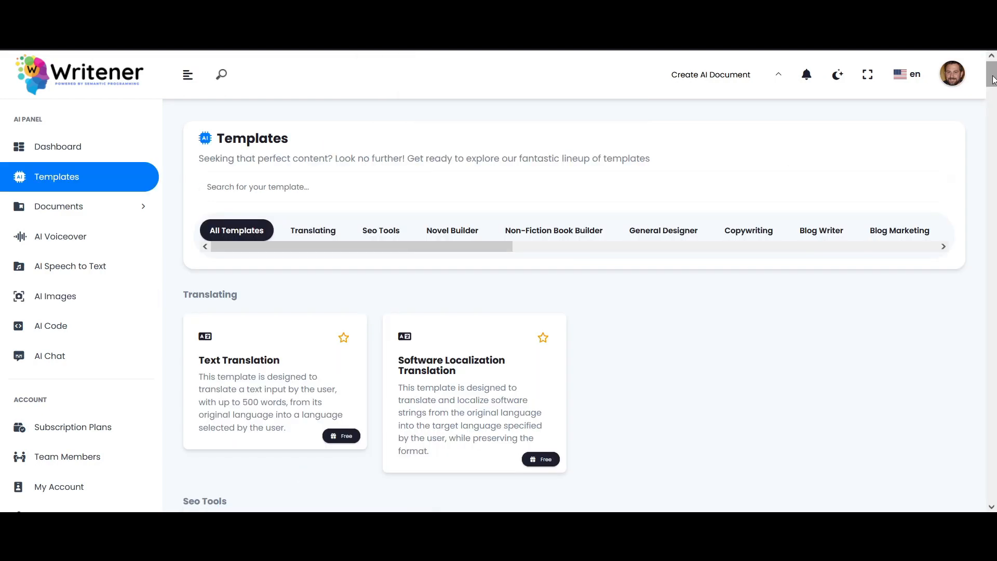
Look through the Writener template library, including the Non-Fiction Book Builder section.
scroll(589, 283, "down", 15)
scroll(589, 283, "down", 8)
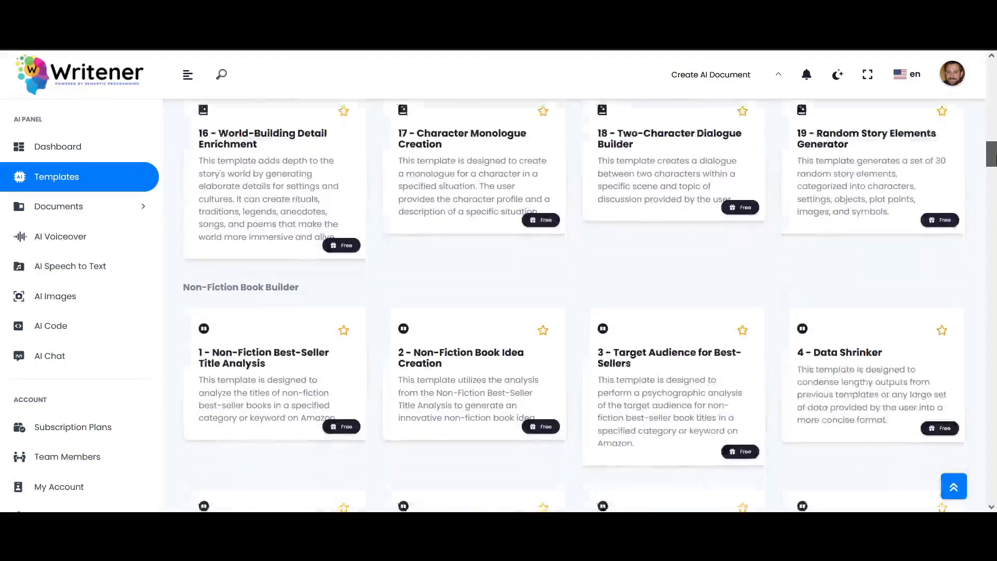
left_click_drag(996, 170, 995, 73)
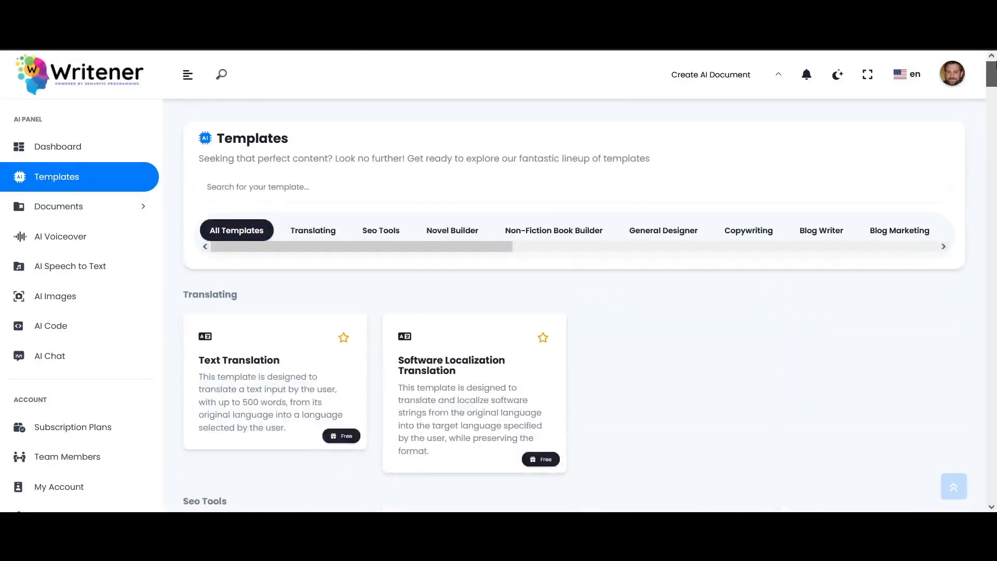
Open the Writener dashboard and collapse the side navigation to icons only.
left_click(78, 144)
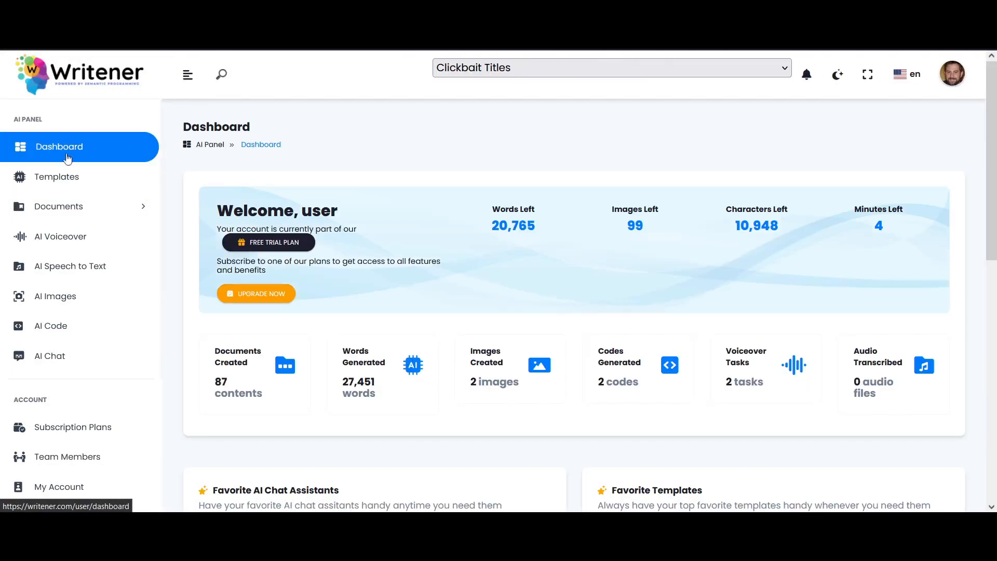
left_click(186, 76)
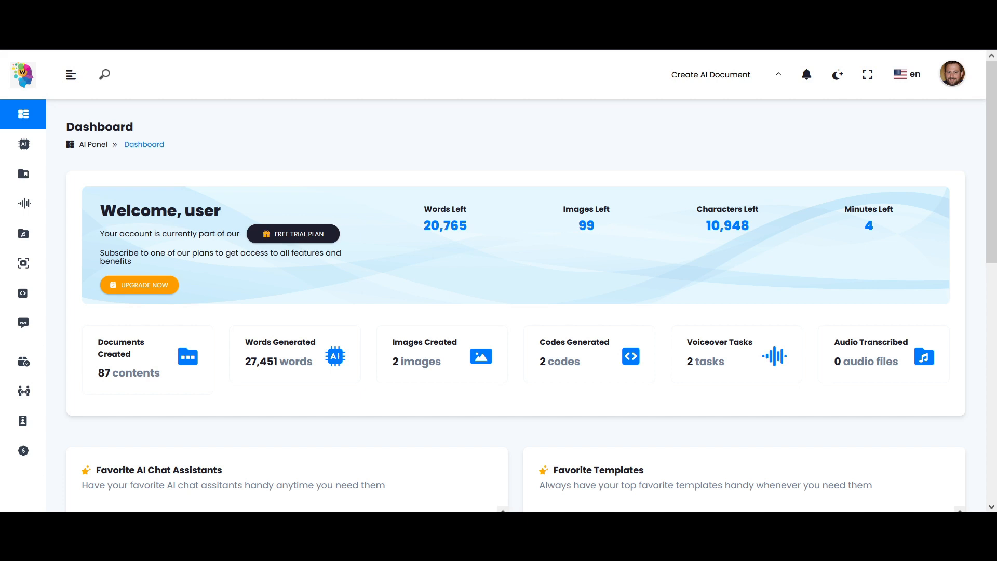